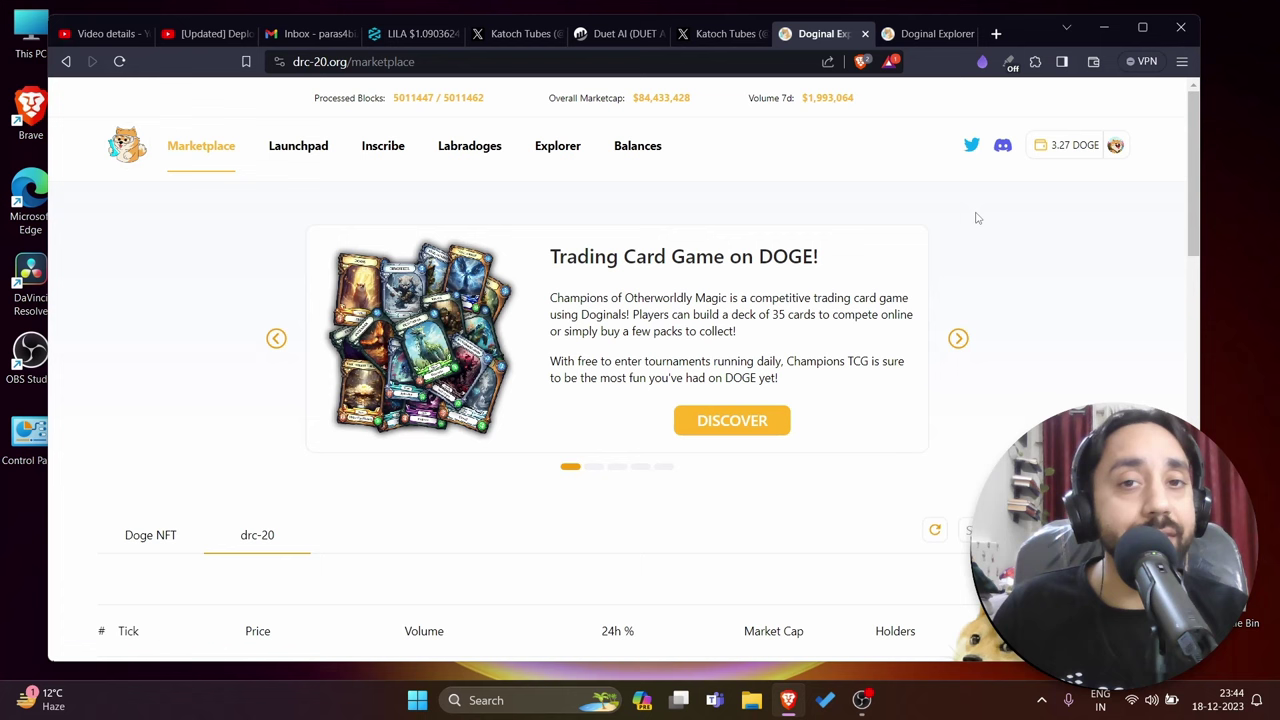
Open and close the browser extensions list and zoom the page out
left_click(1035, 62)
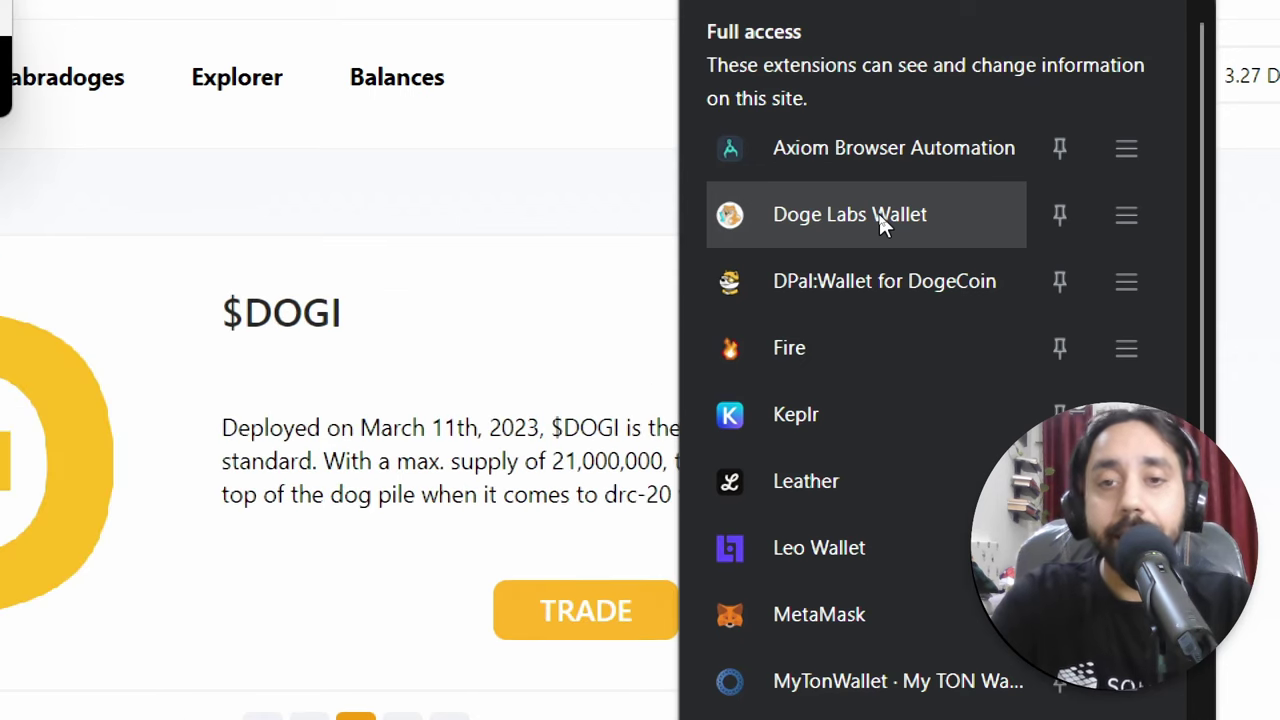
key("super+minus")
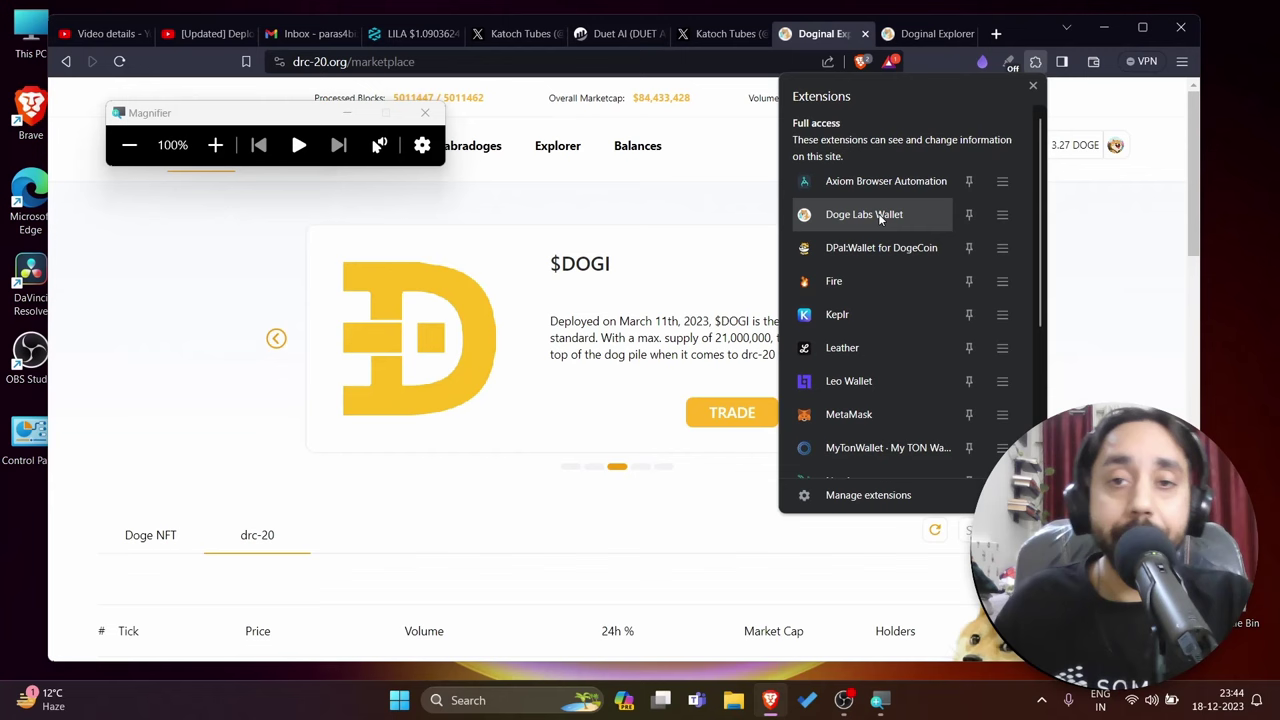
left_click(736, 222)
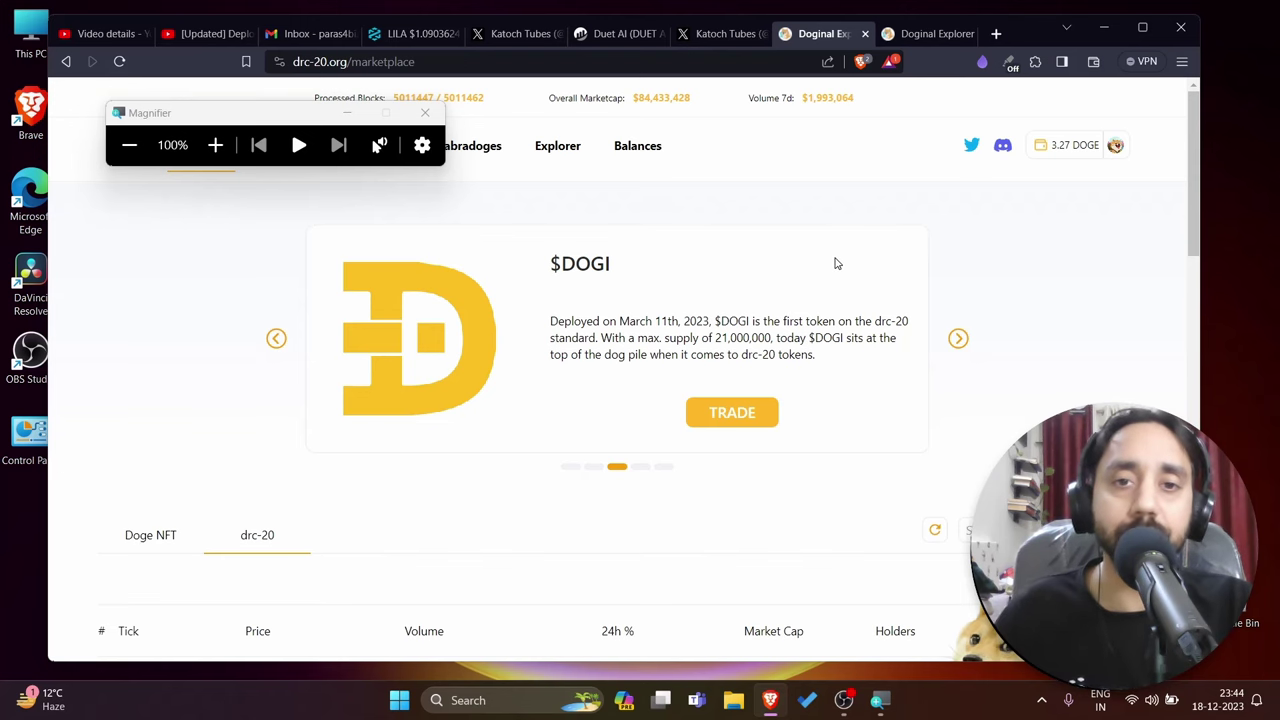
left_click(422, 113)
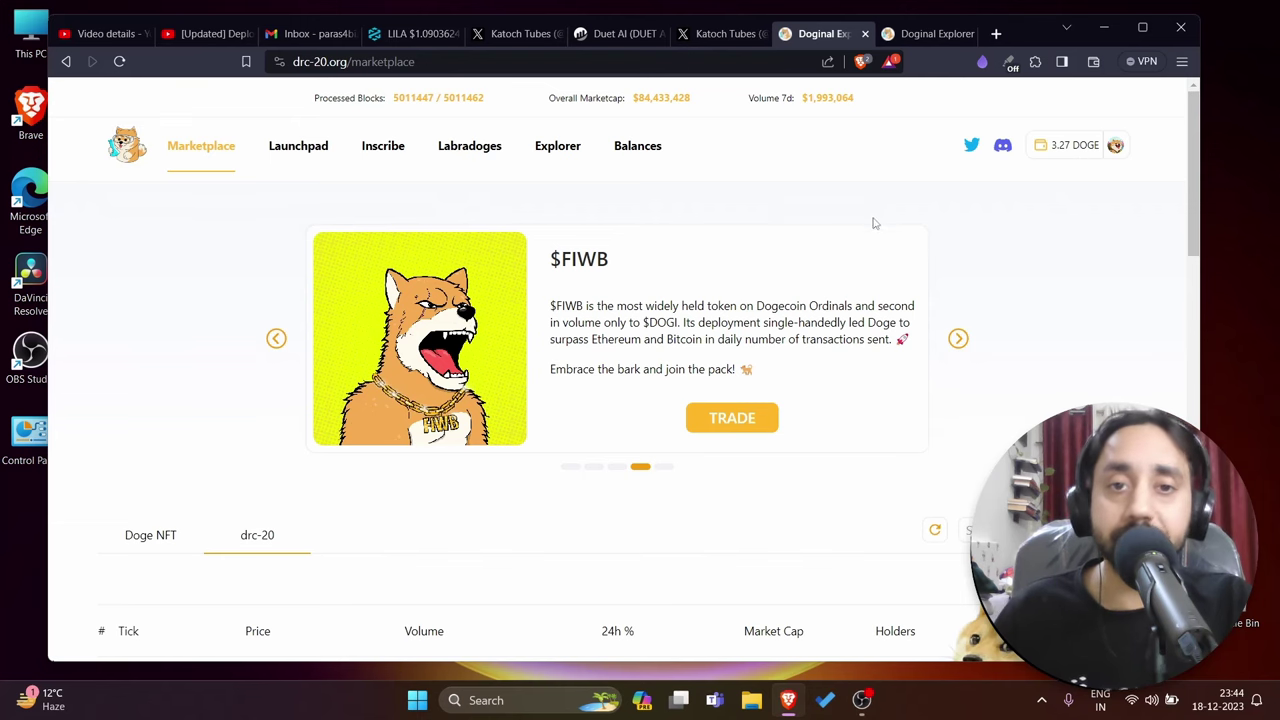
Open the Explorer ranking and browse tokens like fiwb, dogi, oxbt, dfex, hako and bxie
left_click(562, 152)
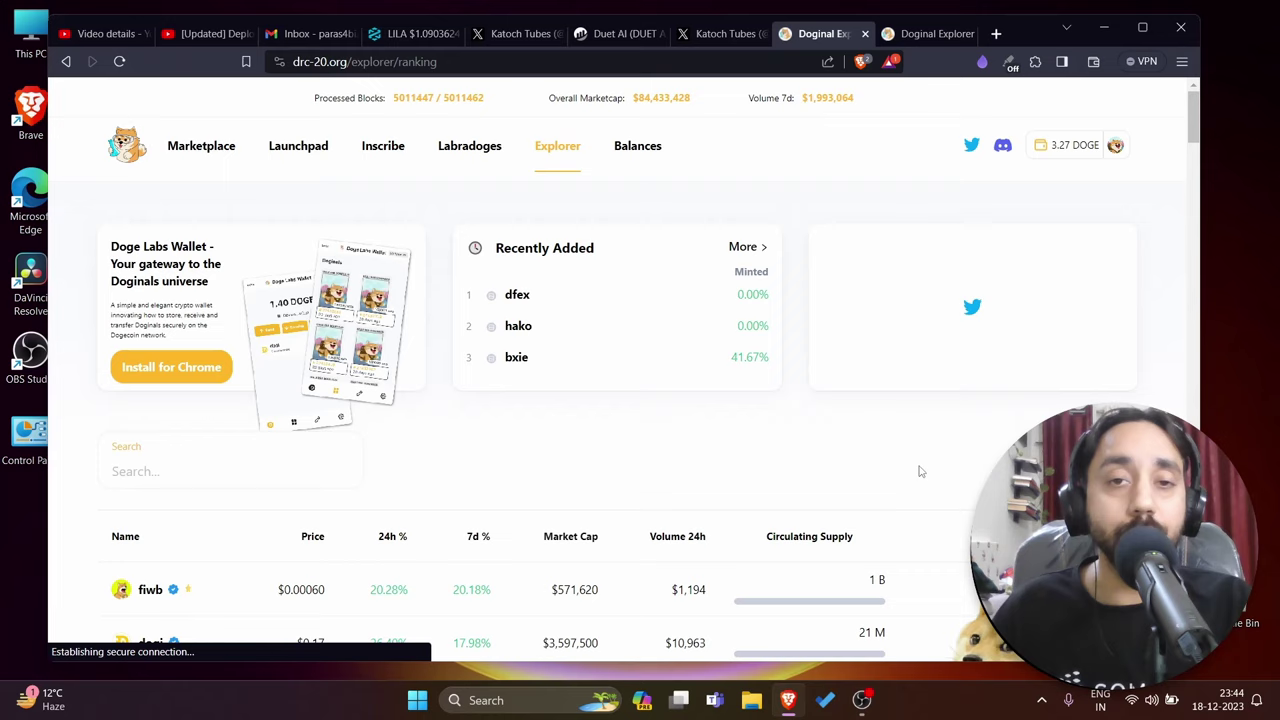
scroll(912, 474, "down", 2)
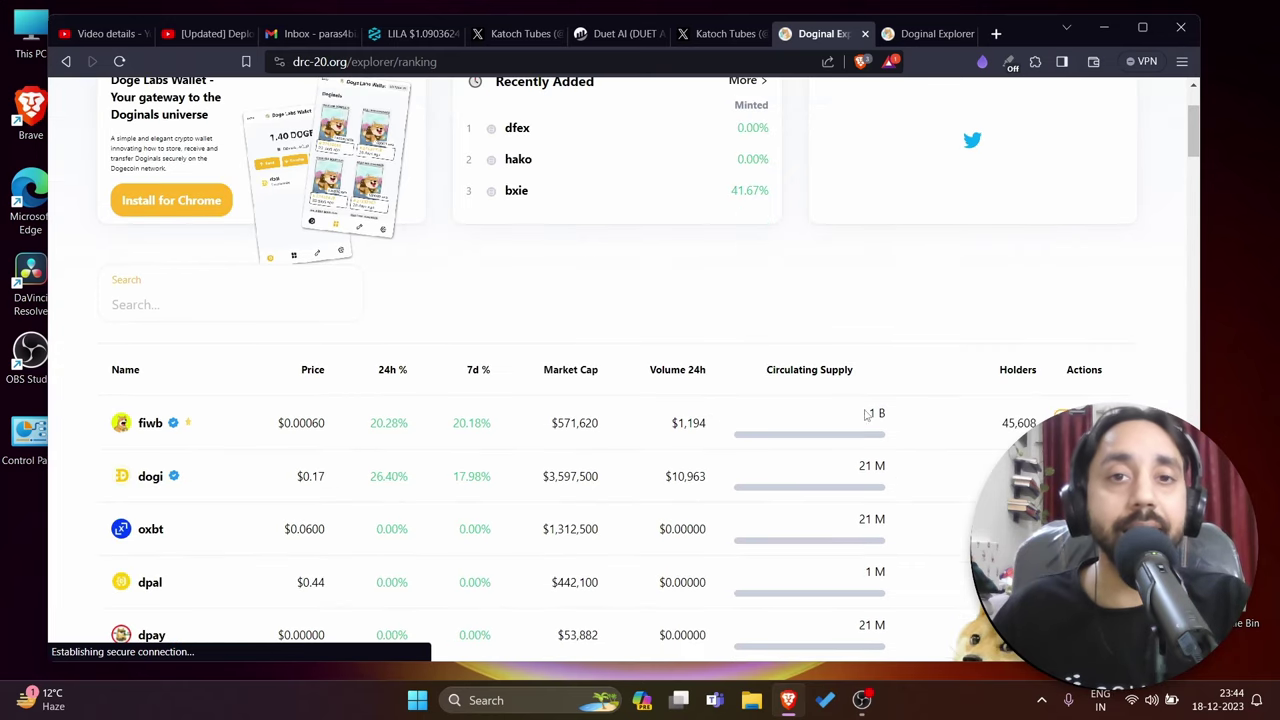
scroll(778, 343, "down", 1)
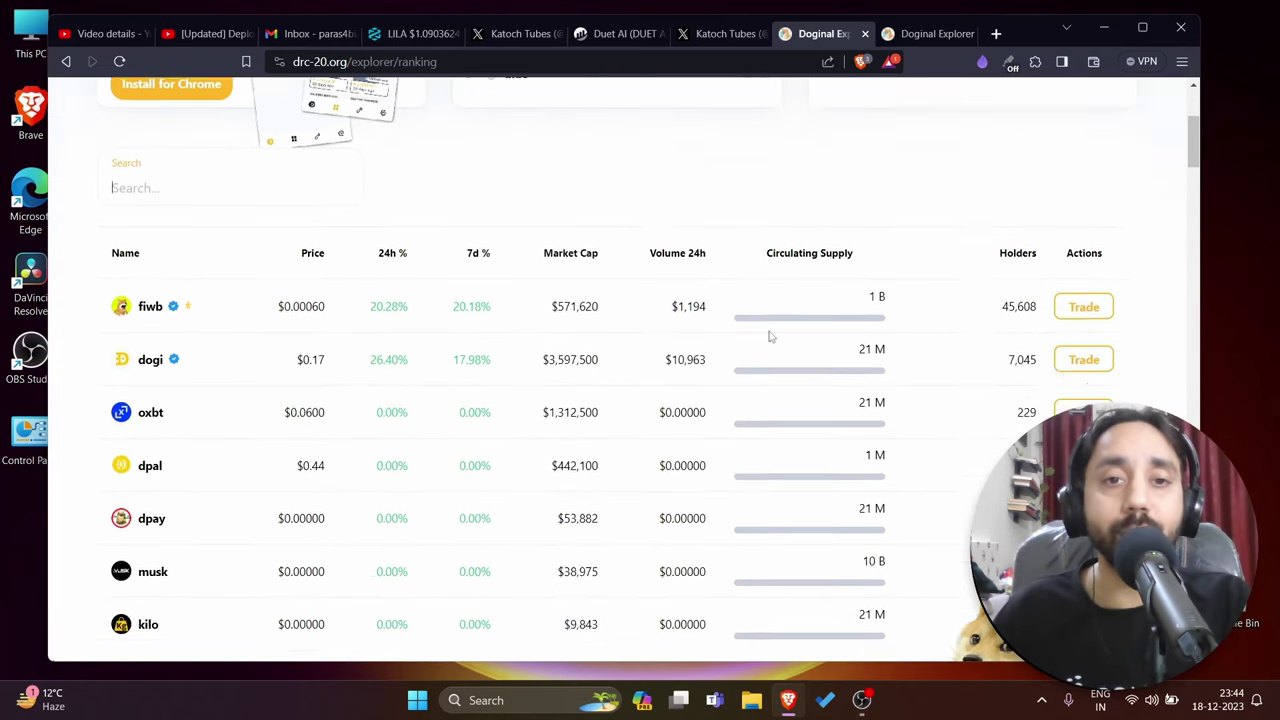
scroll(767, 333, "up", 2)
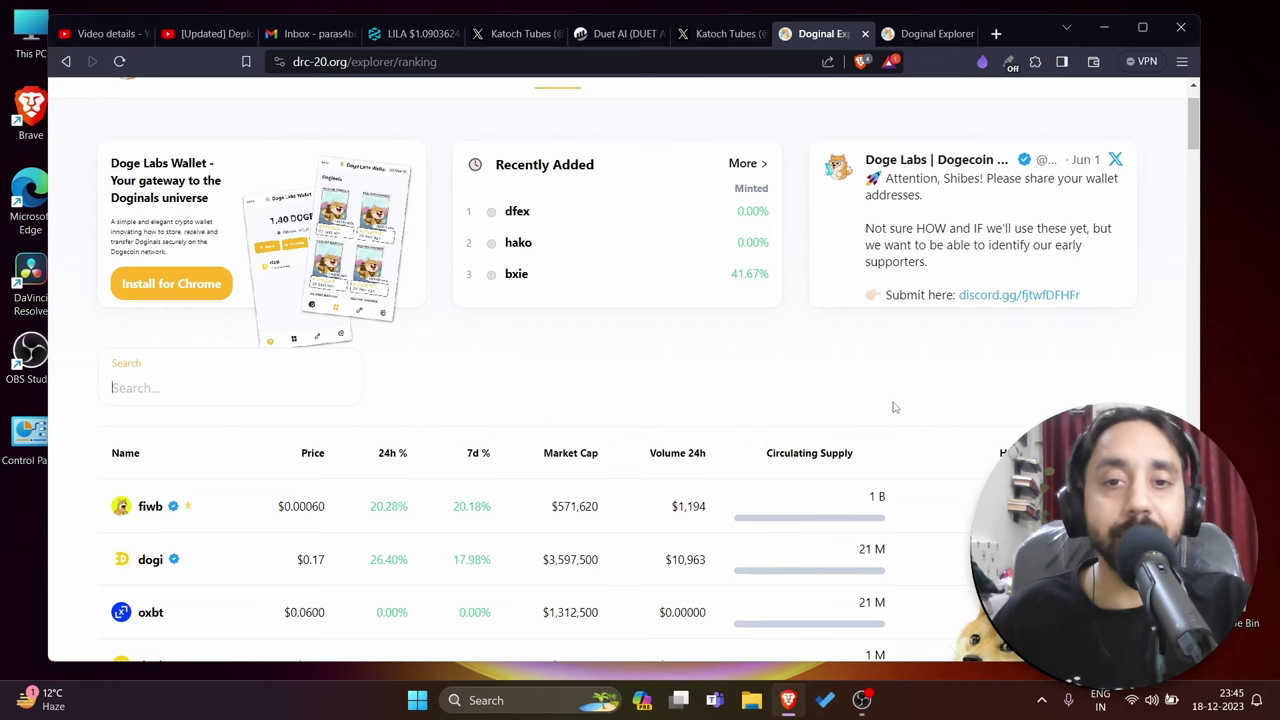
scroll(793, 238, "down", 1)
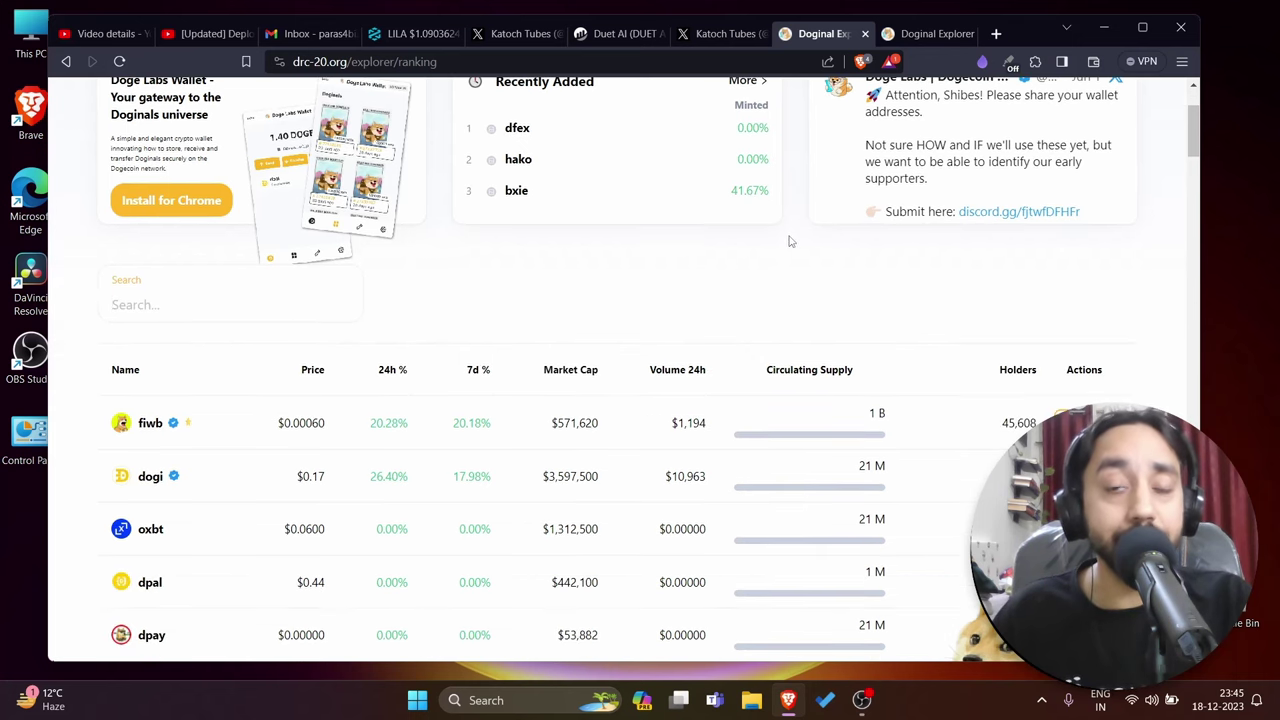
scroll(789, 241, "down", 1)
scroll(789, 241, "down", 2)
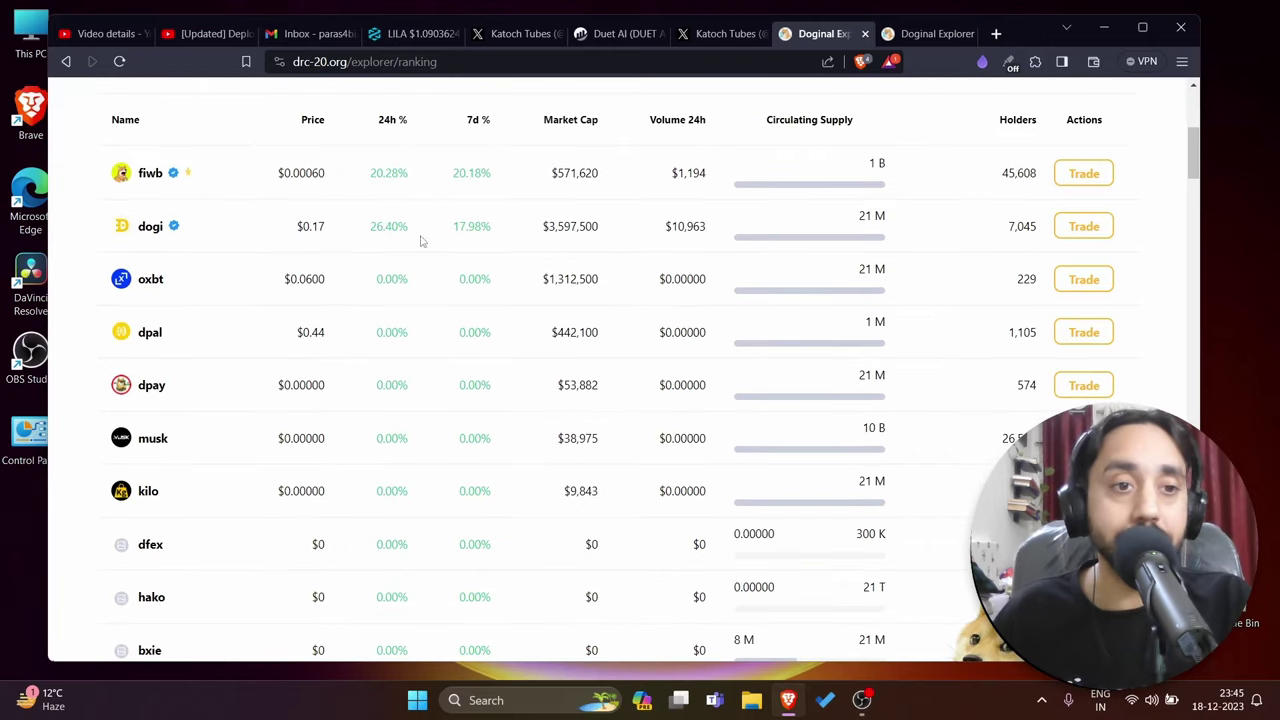
scroll(893, 391, "down", 3)
scroll(893, 391, "down", 1)
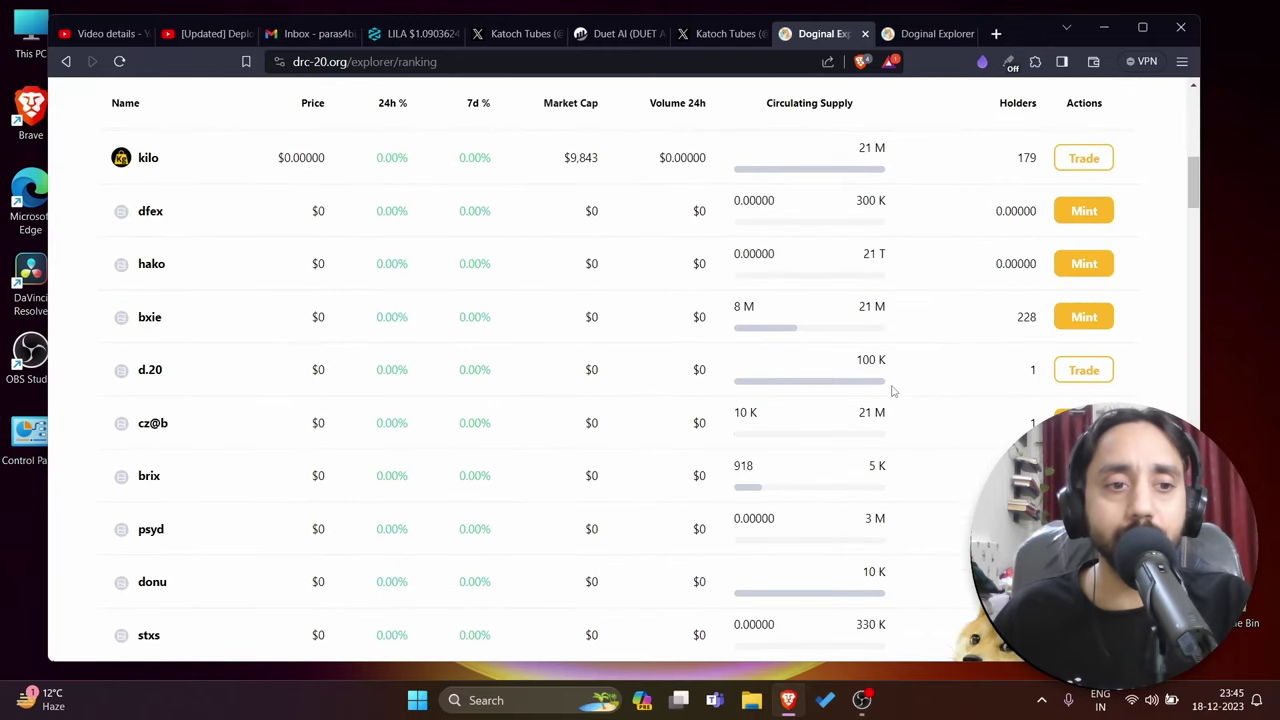
scroll(891, 391, "down", 3)
scroll(891, 391, "down", 2)
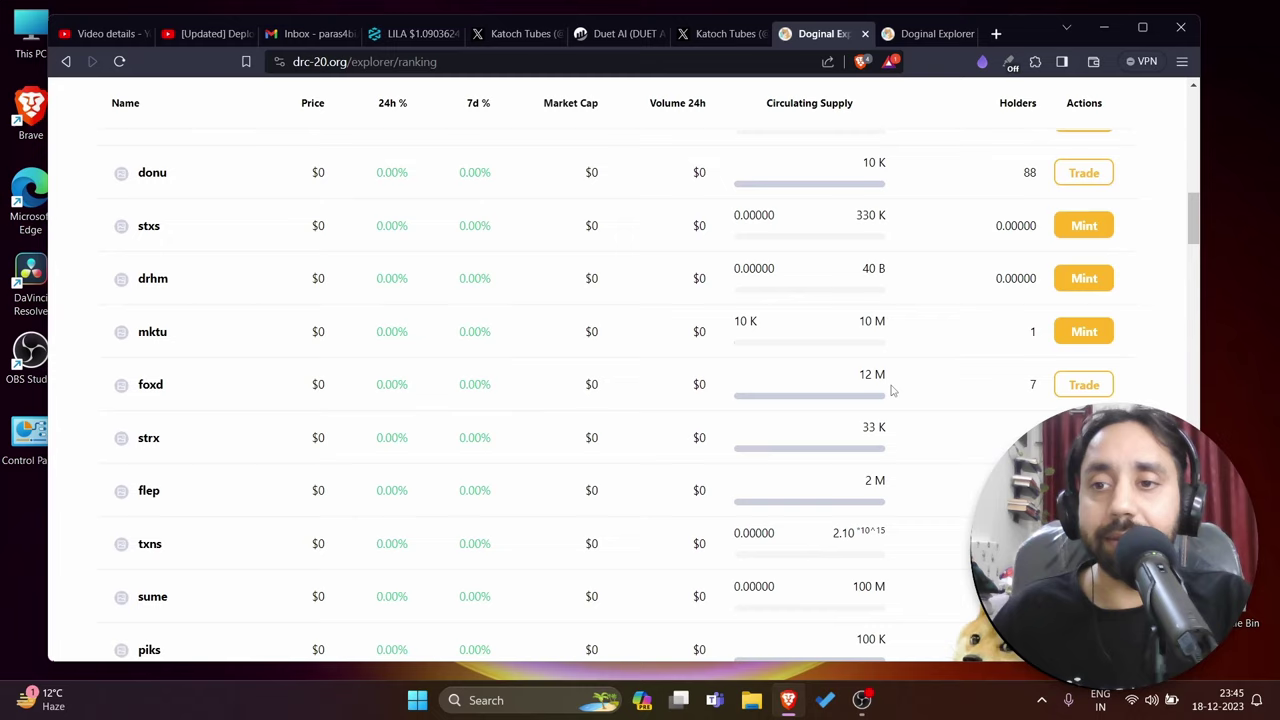
scroll(1067, 379, "down", 1)
scroll(1100, 375, "up", 8)
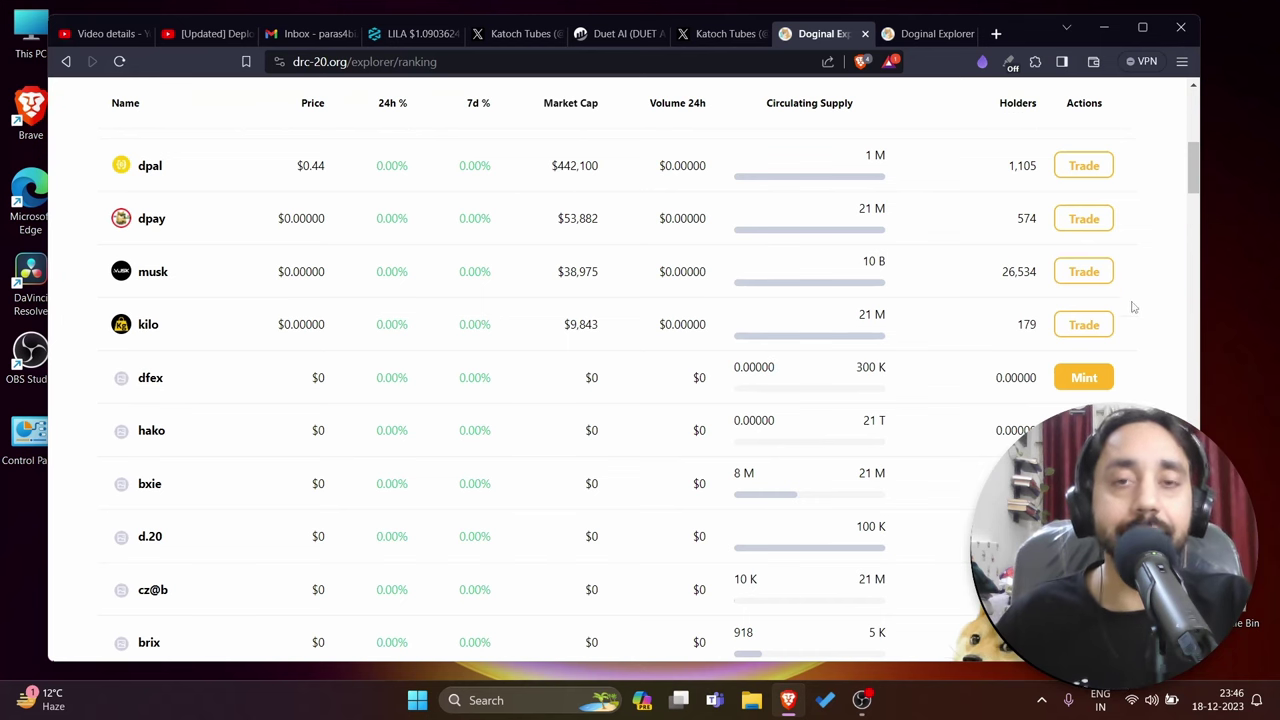
scroll(980, 257, "down", 3)
scroll(977, 257, "up", 1)
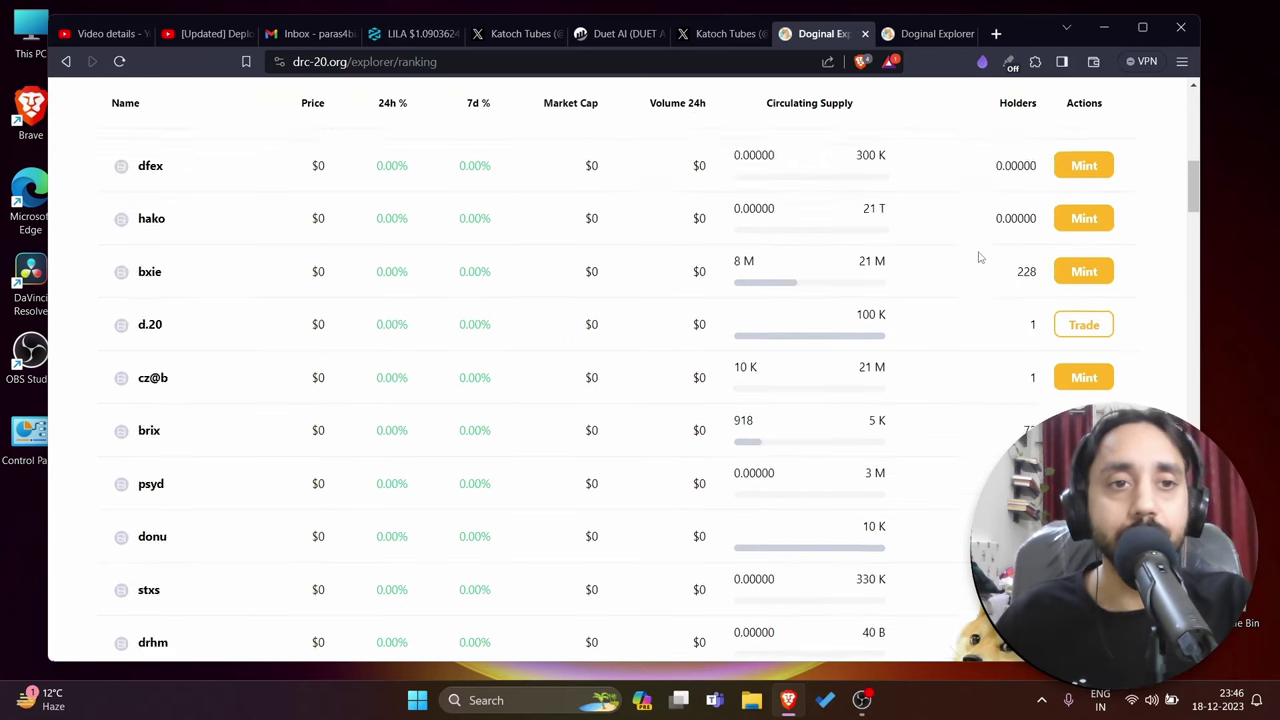
scroll(977, 257, "up", 5)
scroll(835, 272, "up", 2)
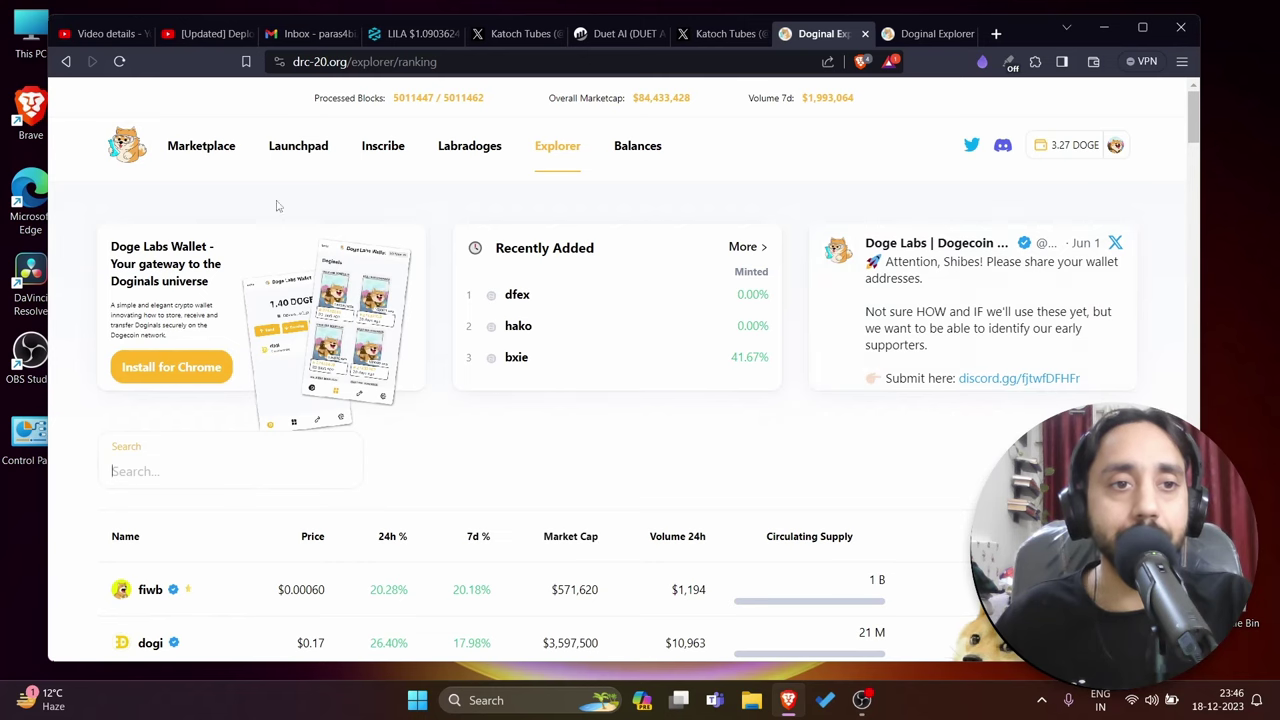
Return to the Marketplace and toggle between the drc-20 and Doge NFT tabs, ending on Doge NFT
left_click(201, 147)
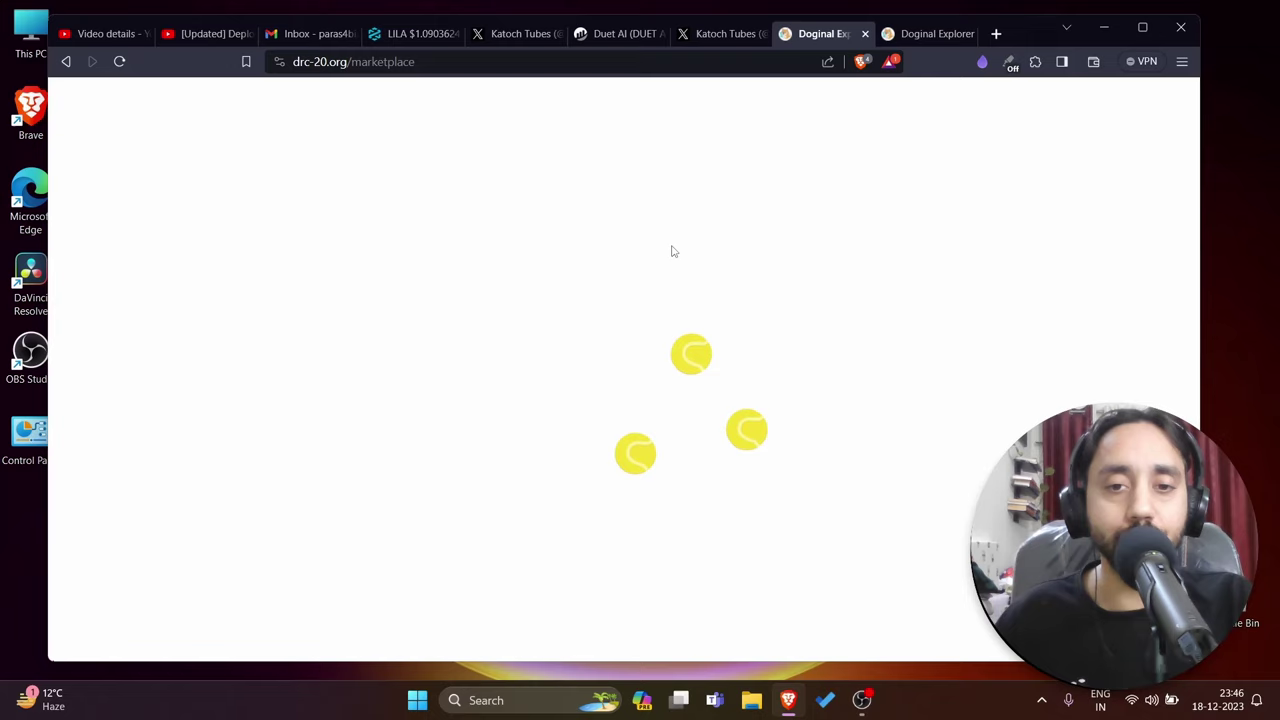
scroll(175, 388, "down", 2)
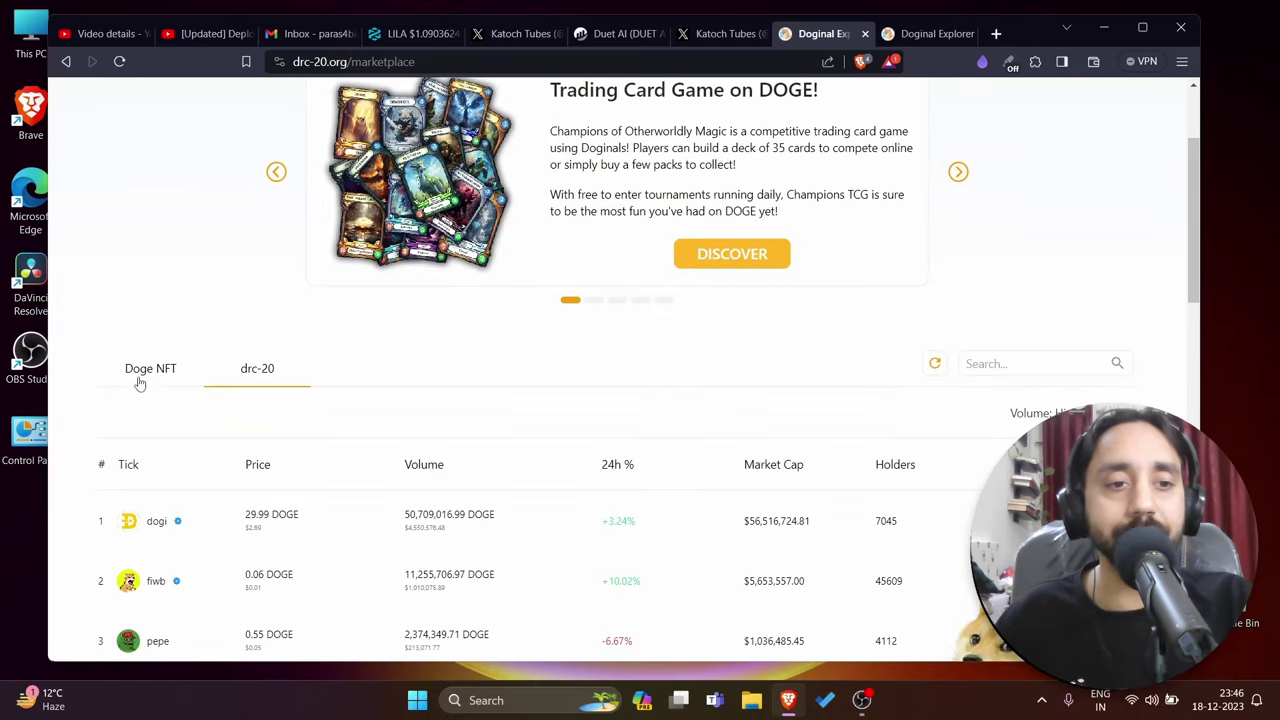
left_click(137, 380)
scroll(380, 350, "down", 2)
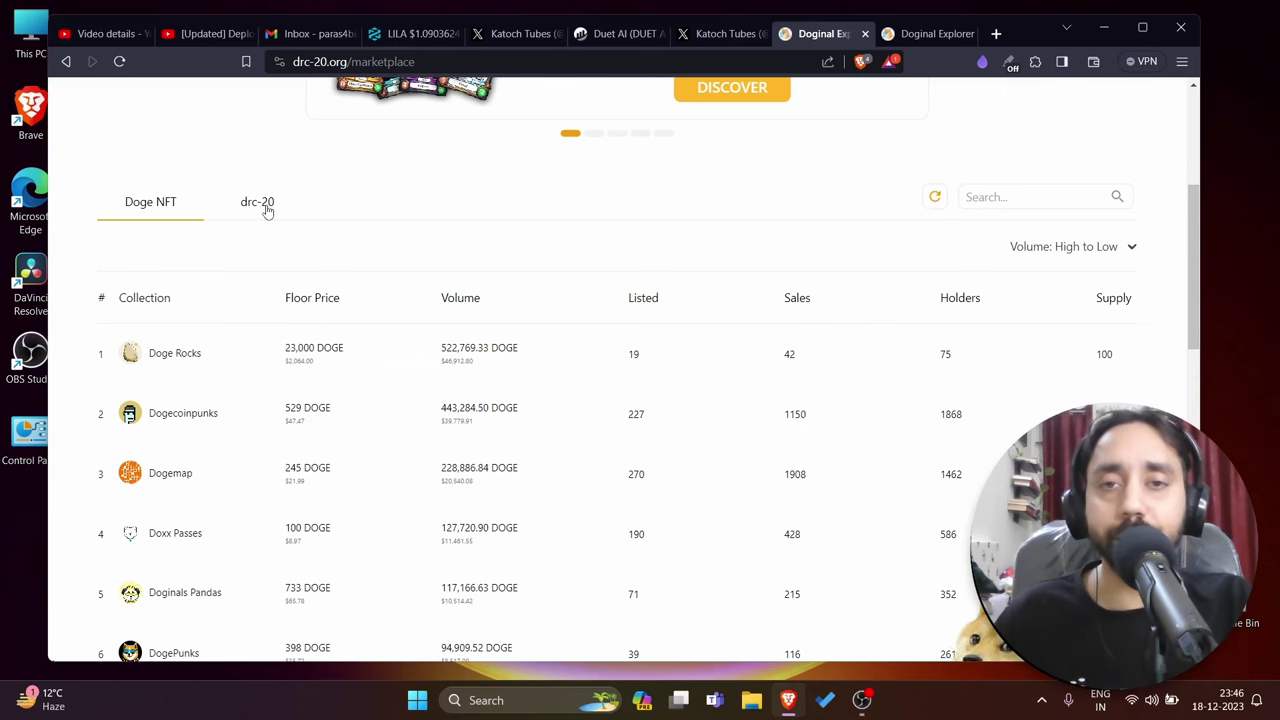
left_click(265, 211)
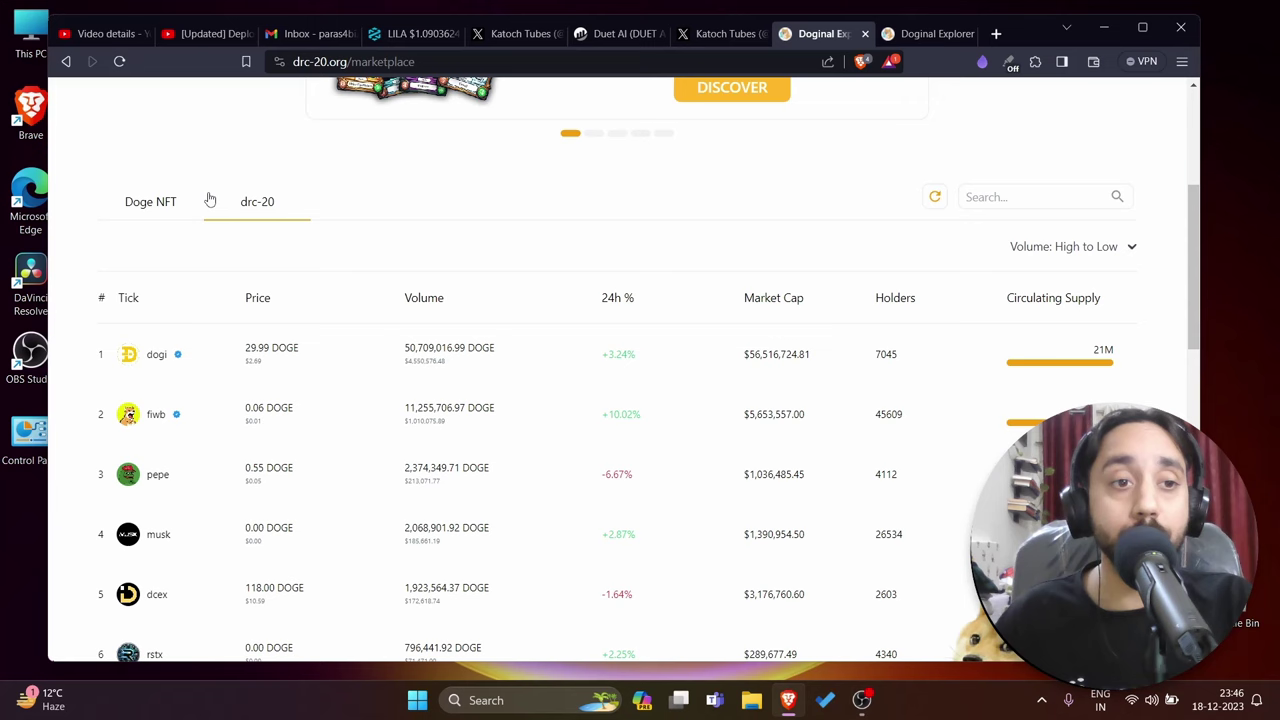
left_click(155, 207)
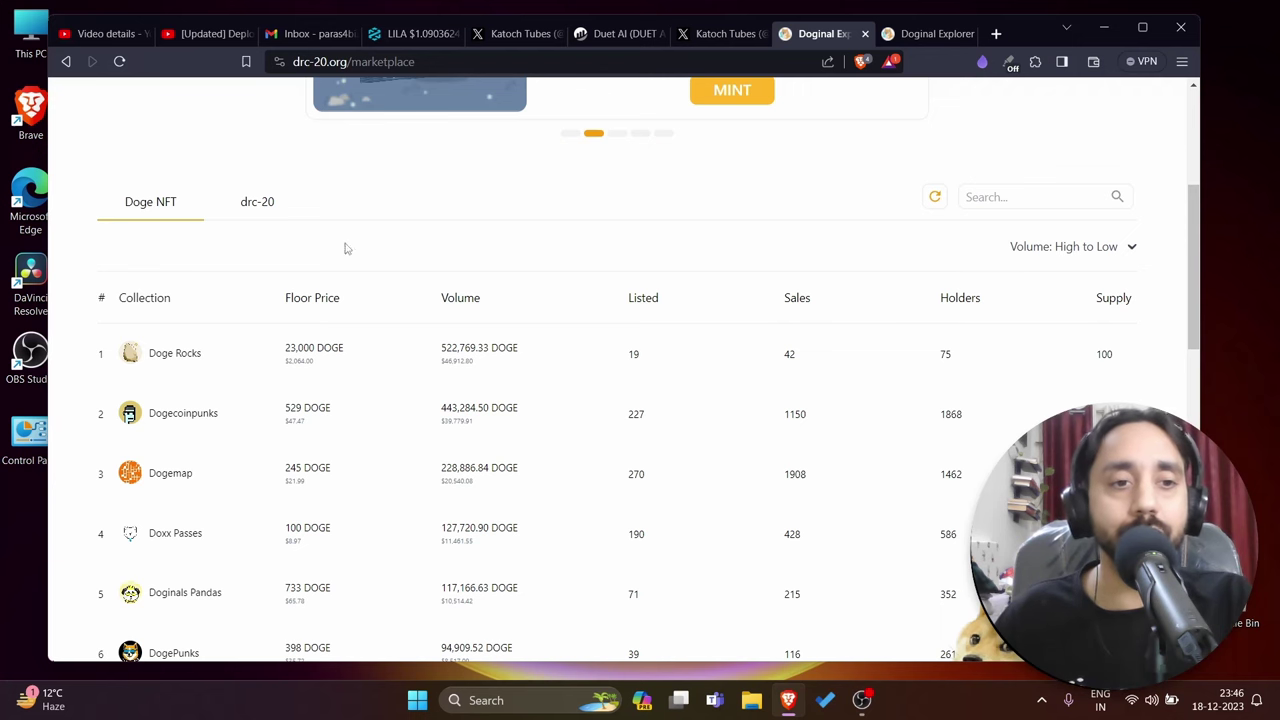
scroll(320, 306, "up", 2)
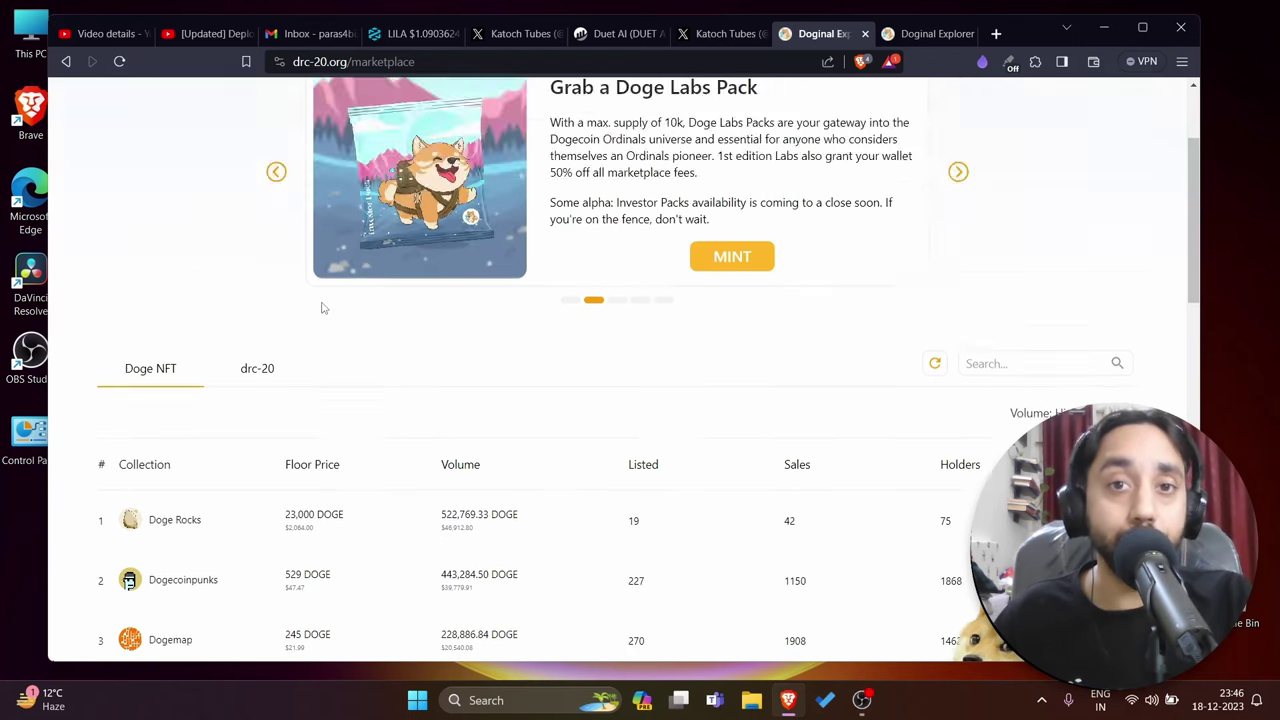
scroll(320, 306, "down", 2)
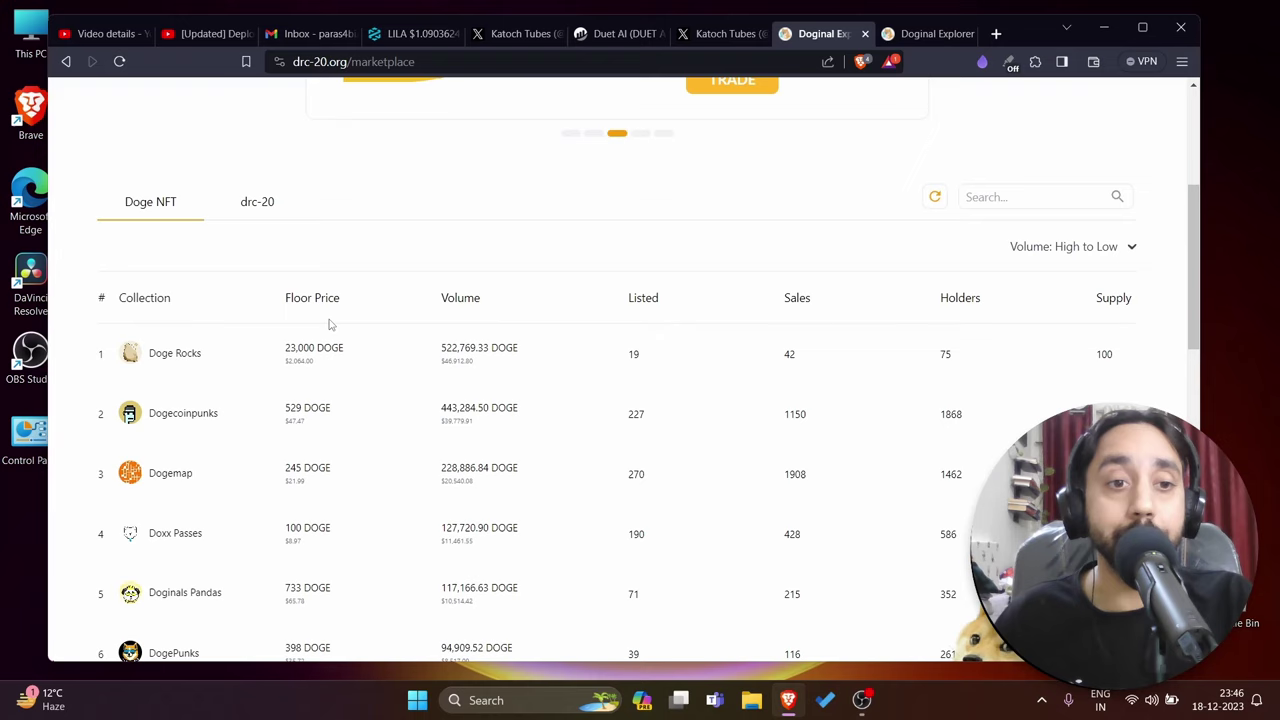
scroll(335, 320, "down", 1)
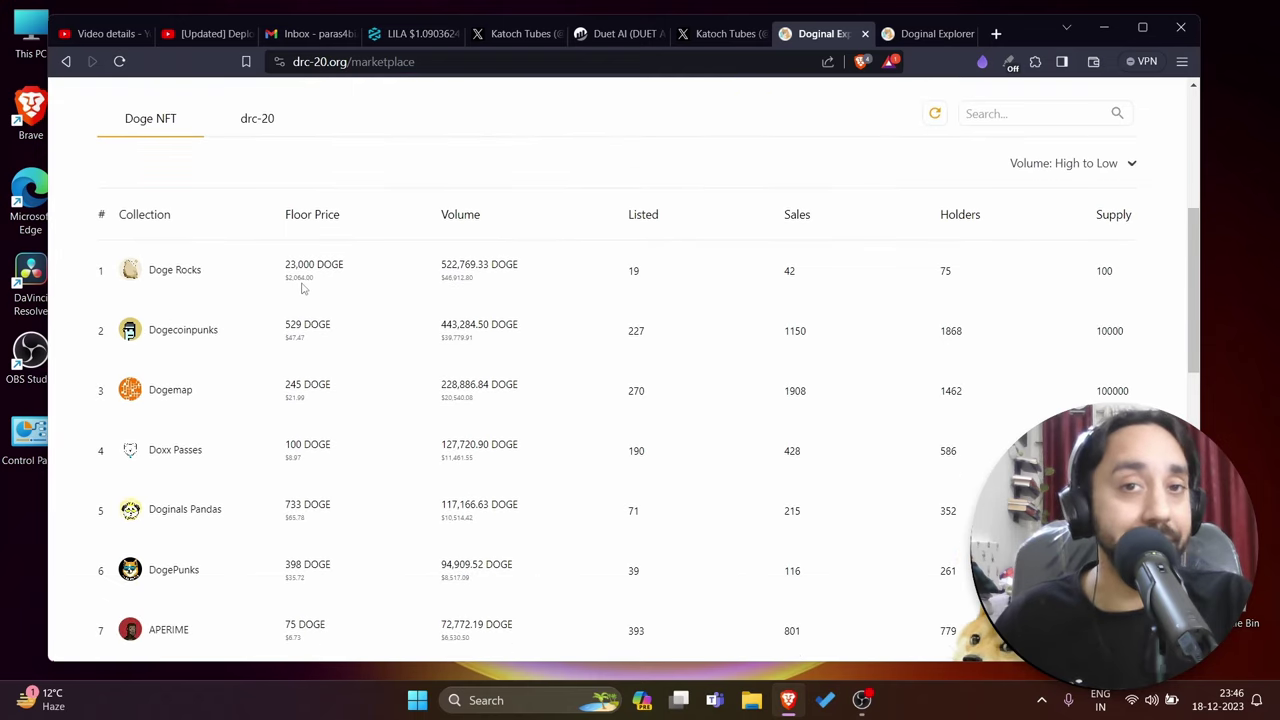
scroll(400, 300, "up", 1)
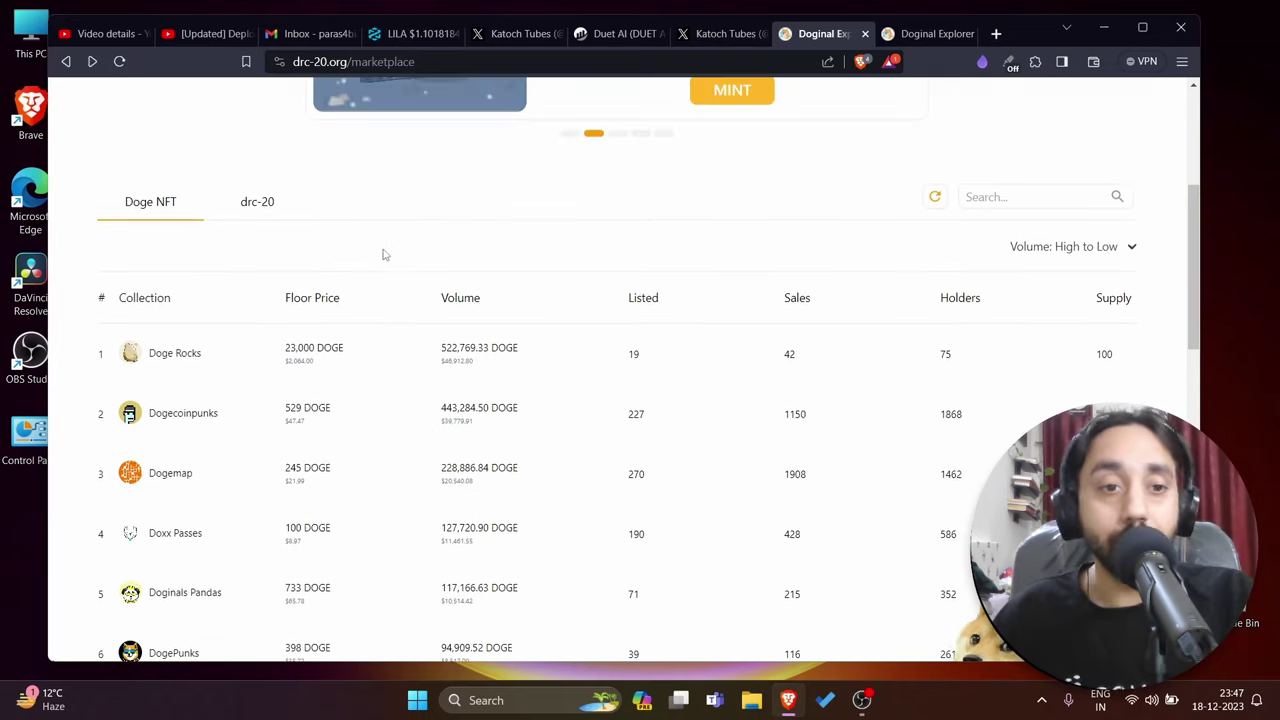
left_click(268, 212)
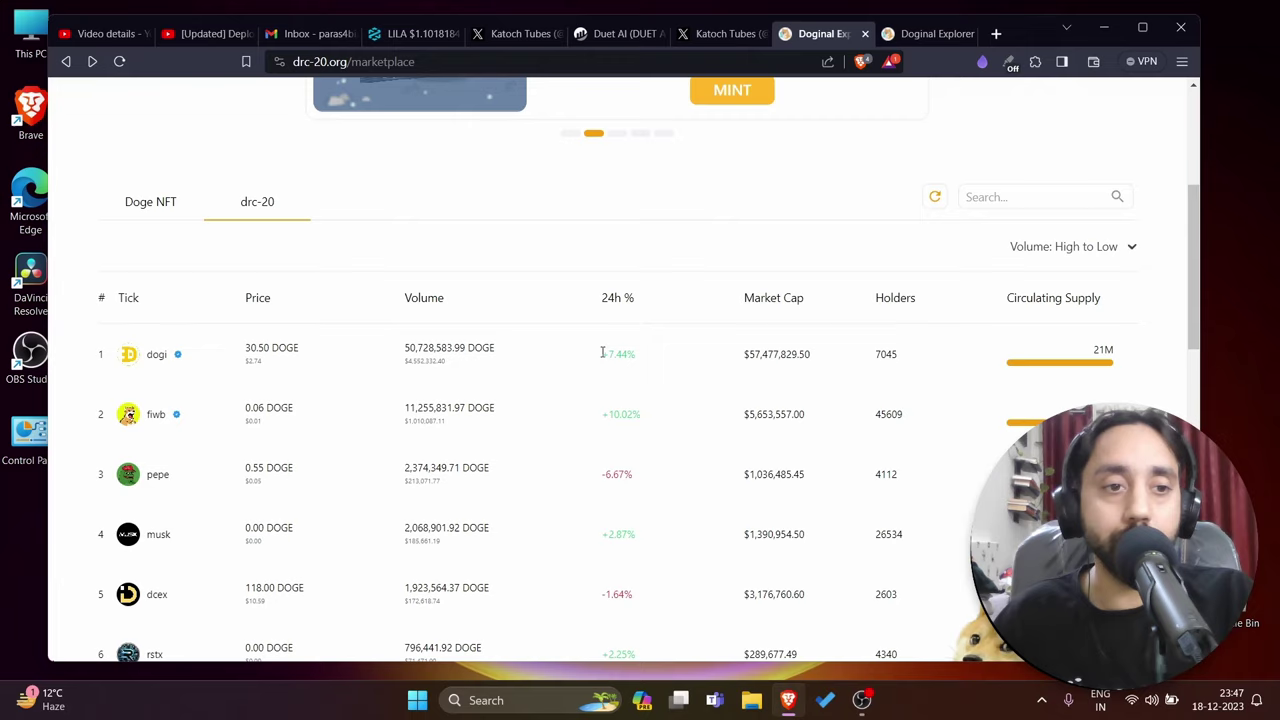
scroll(603, 352, "down", 2)
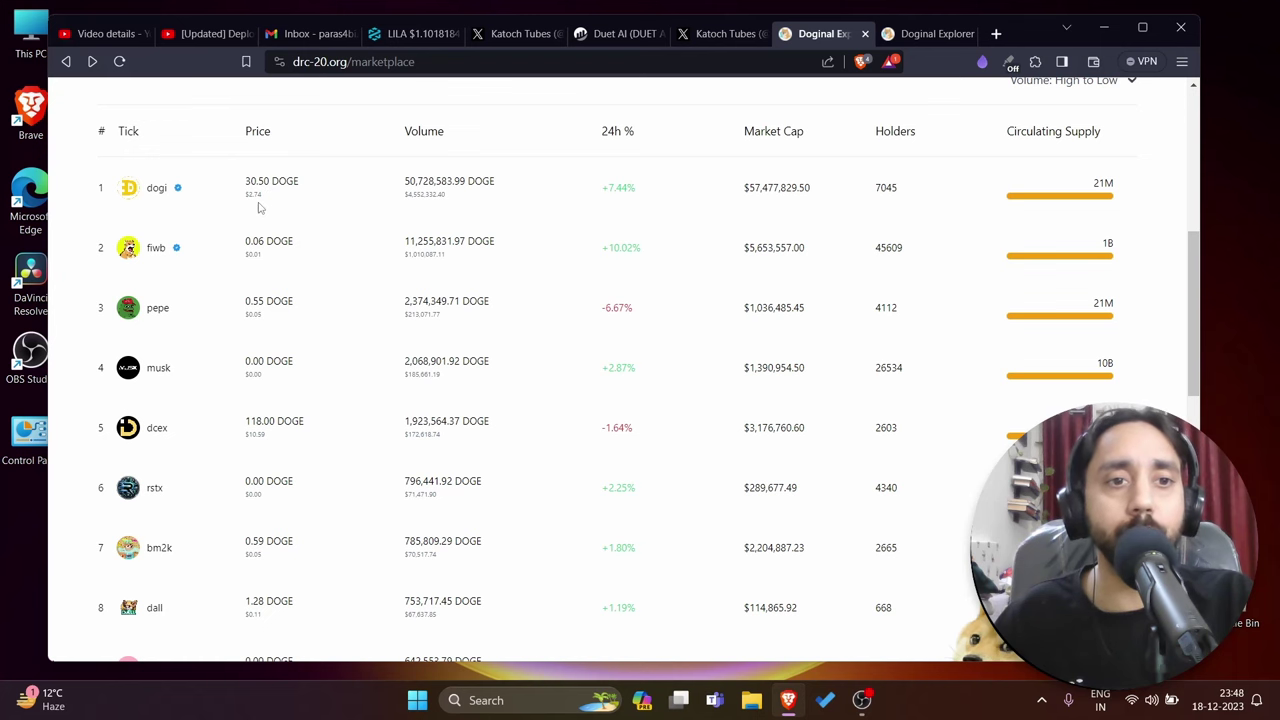
scroll(314, 385, "down", 3)
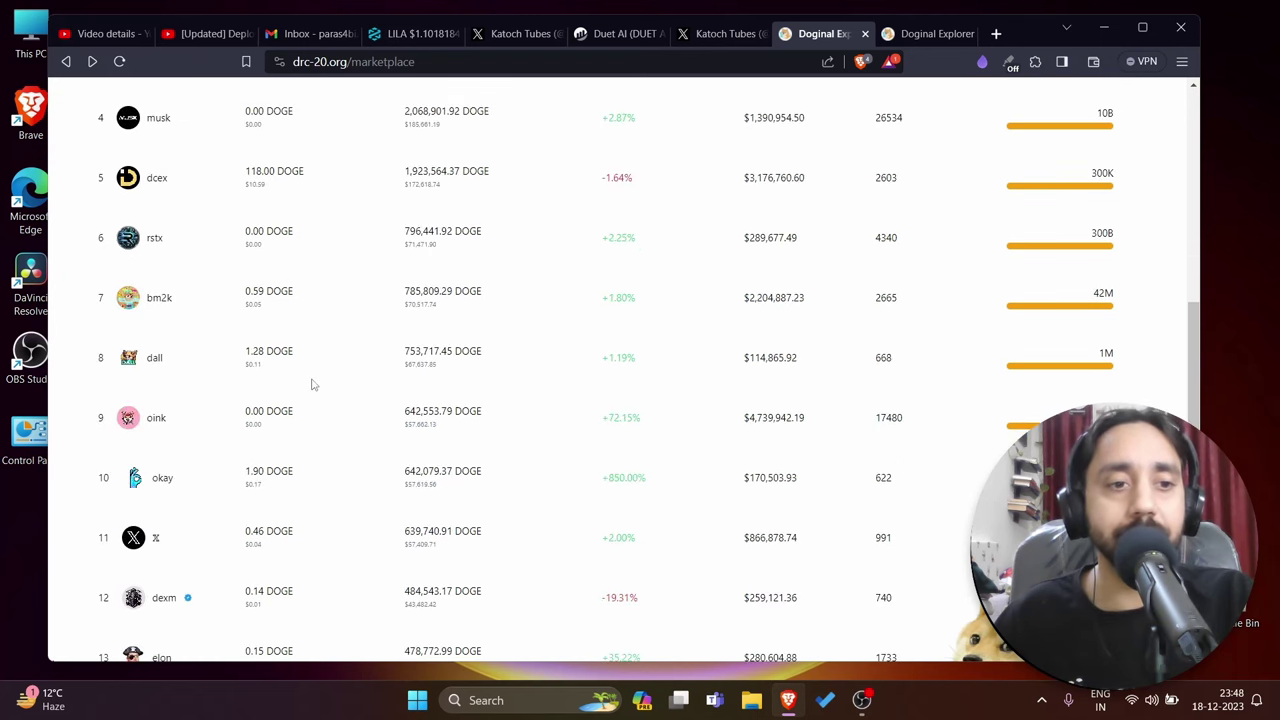
scroll(314, 385, "down", 2)
scroll(780, 530, "up", 2)
scroll(780, 530, "up", 2)
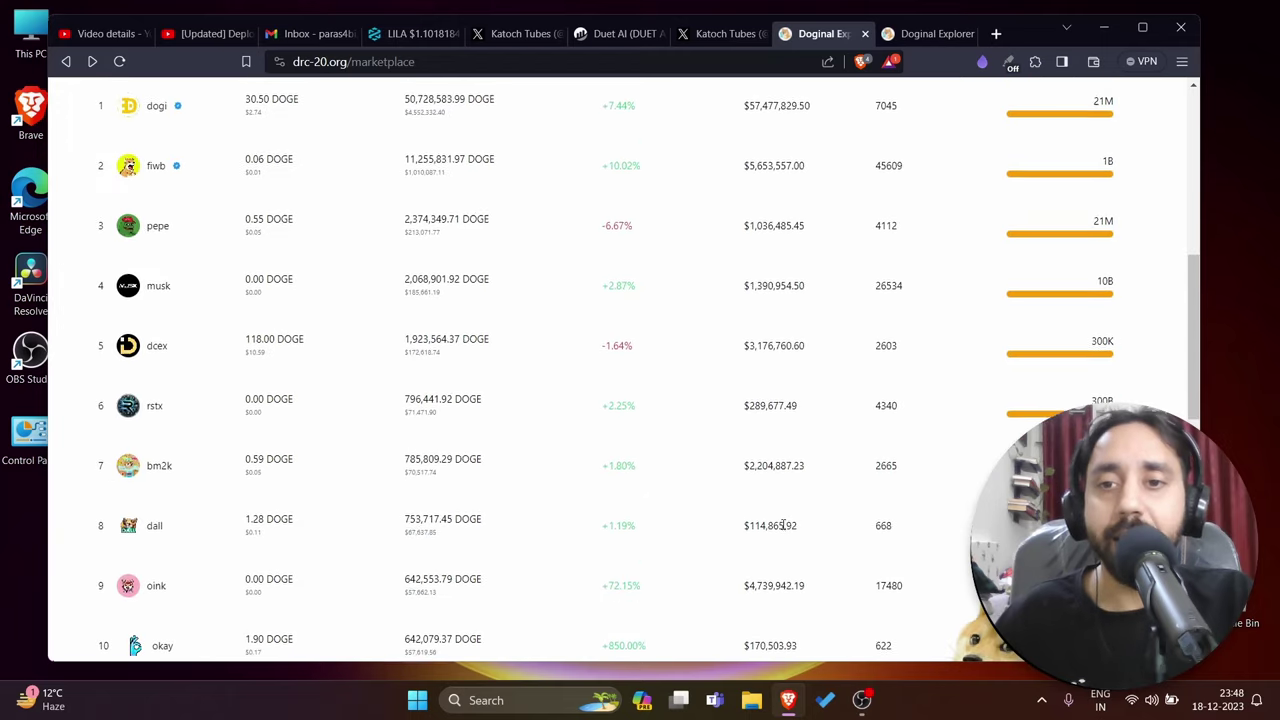
scroll(770, 540, "up", 4)
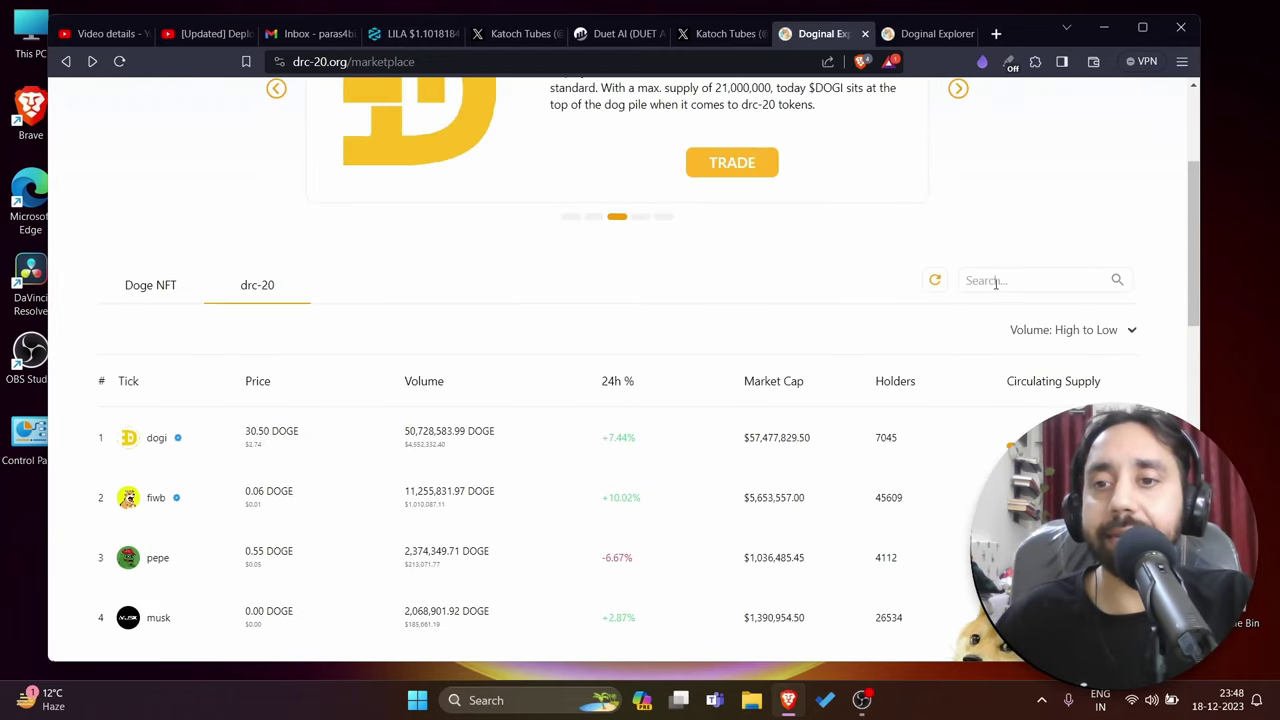
Search the drc-20 list for oxbt and check its 0.05 DOGE price
type("o")
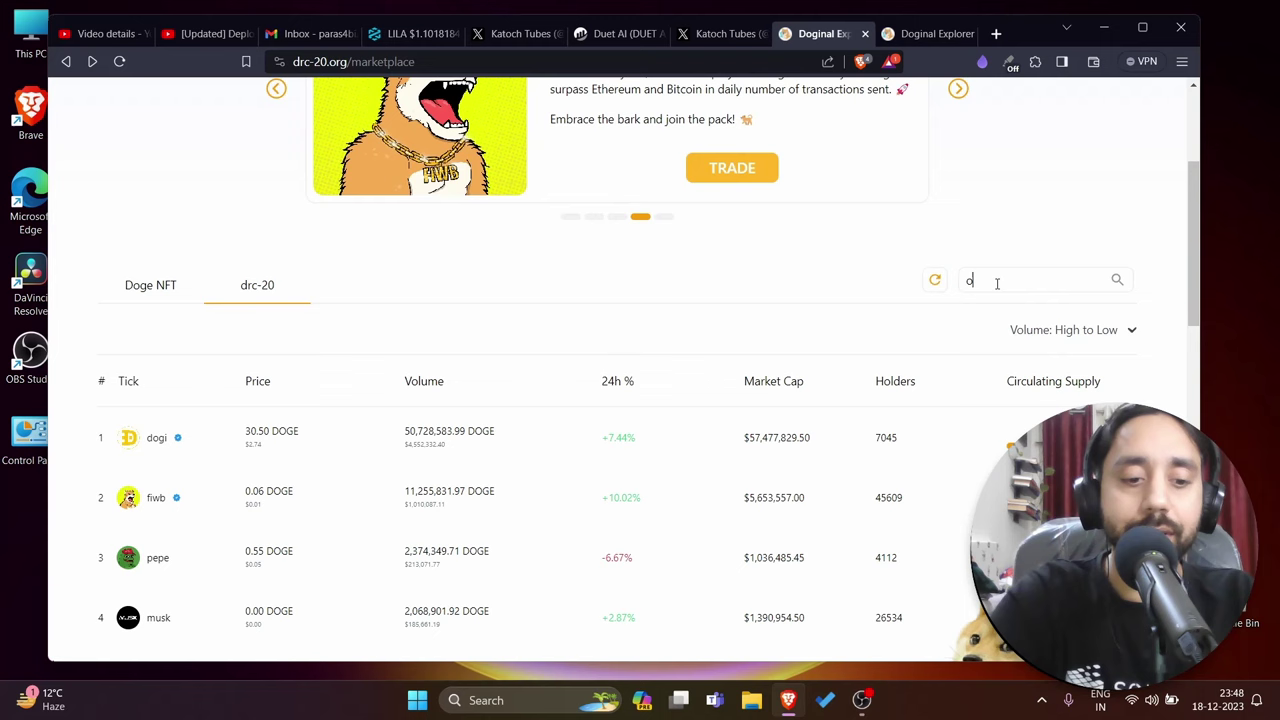
type("xbt")
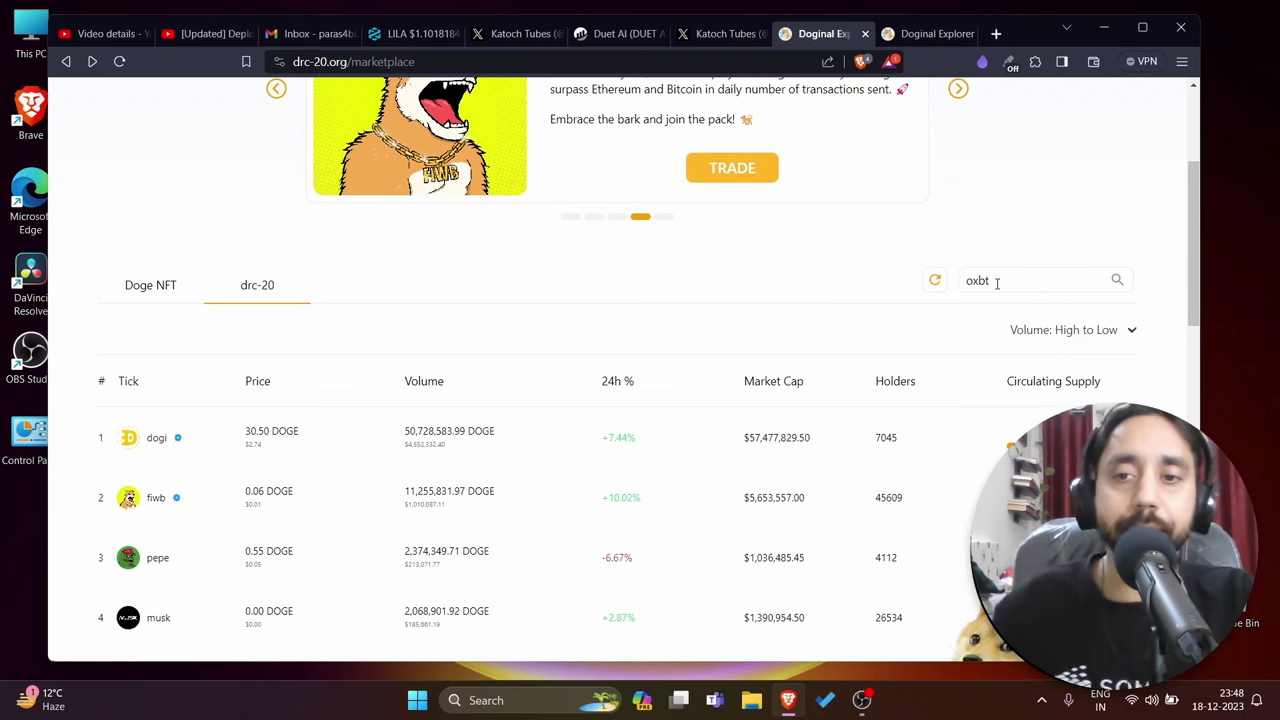
key("Return")
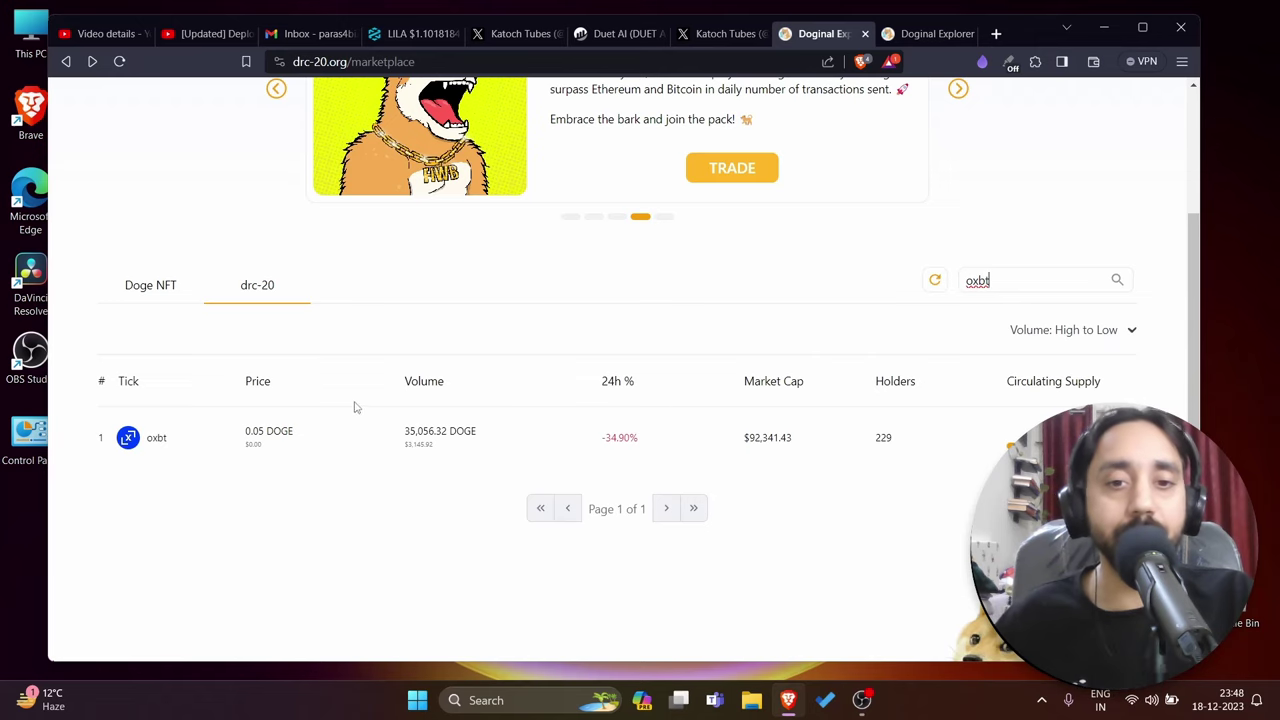
scroll(353, 408, "down", 2)
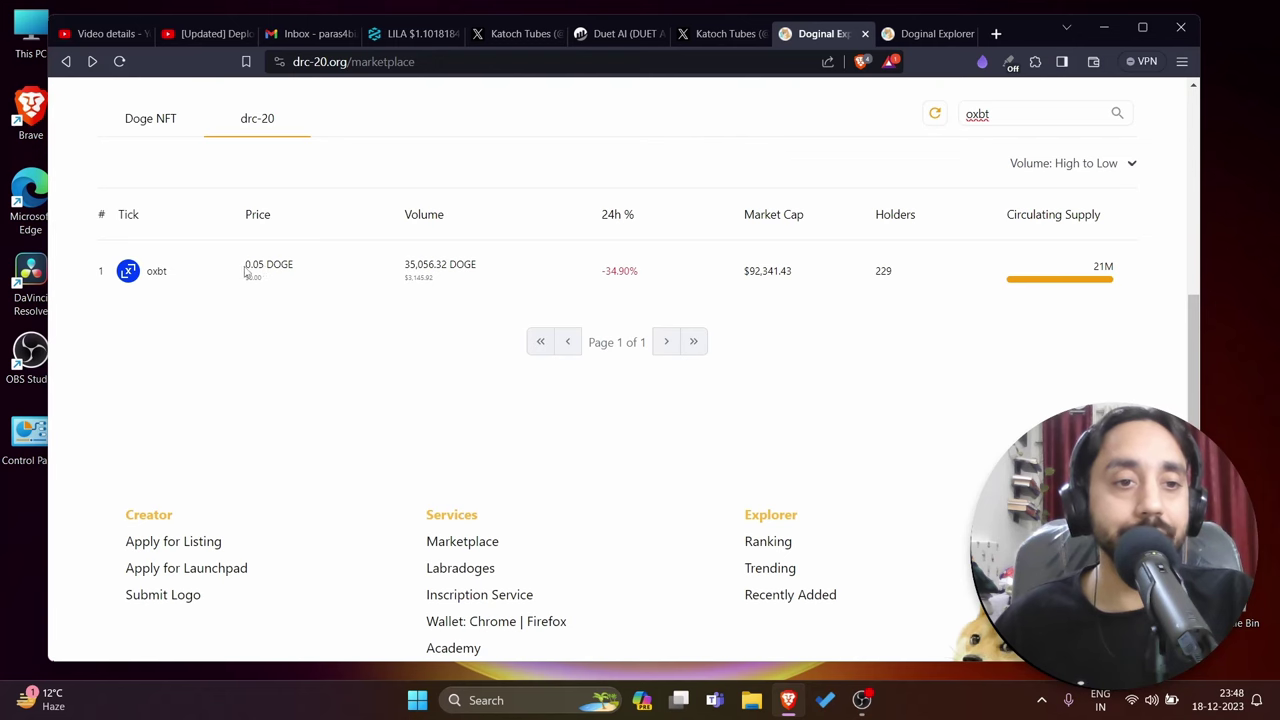
left_click_drag(249, 266, 299, 266)
left_click(200, 322)
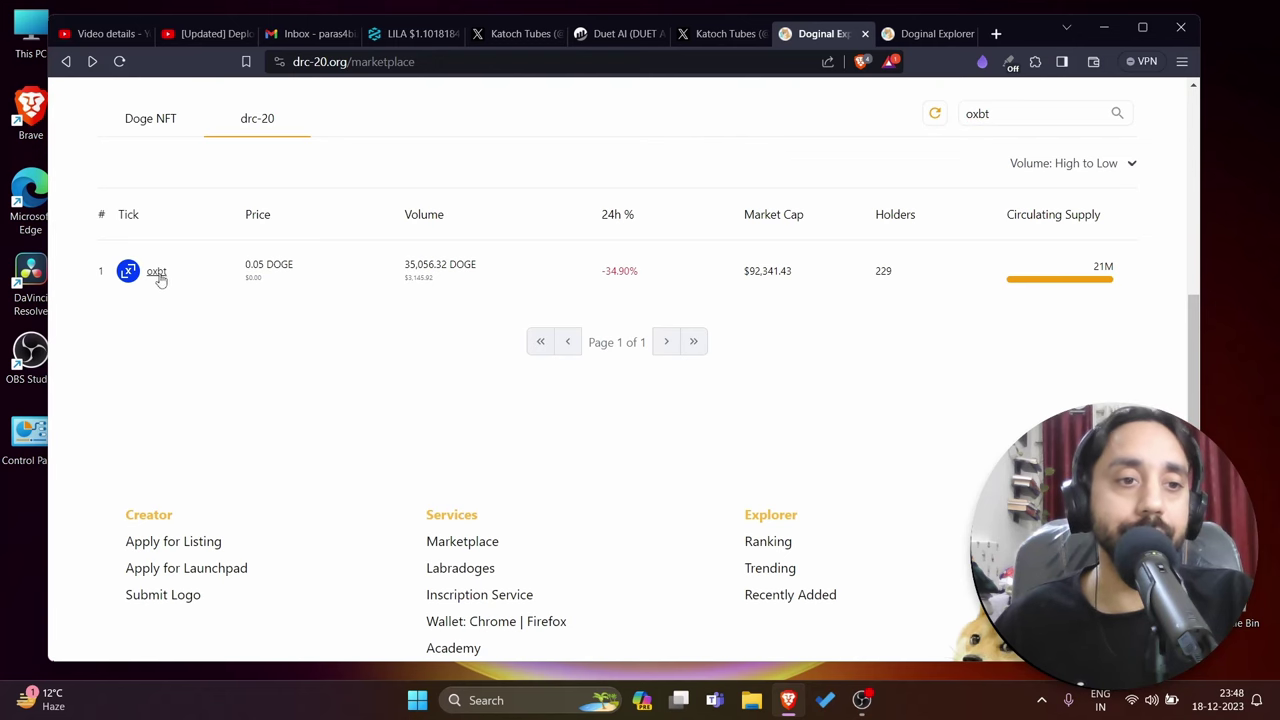
Open oxbt's market page and inspect the cheapest listing: 50,000 oxbt at 0.049 DOGE, 2,450 total
left_click(156, 273)
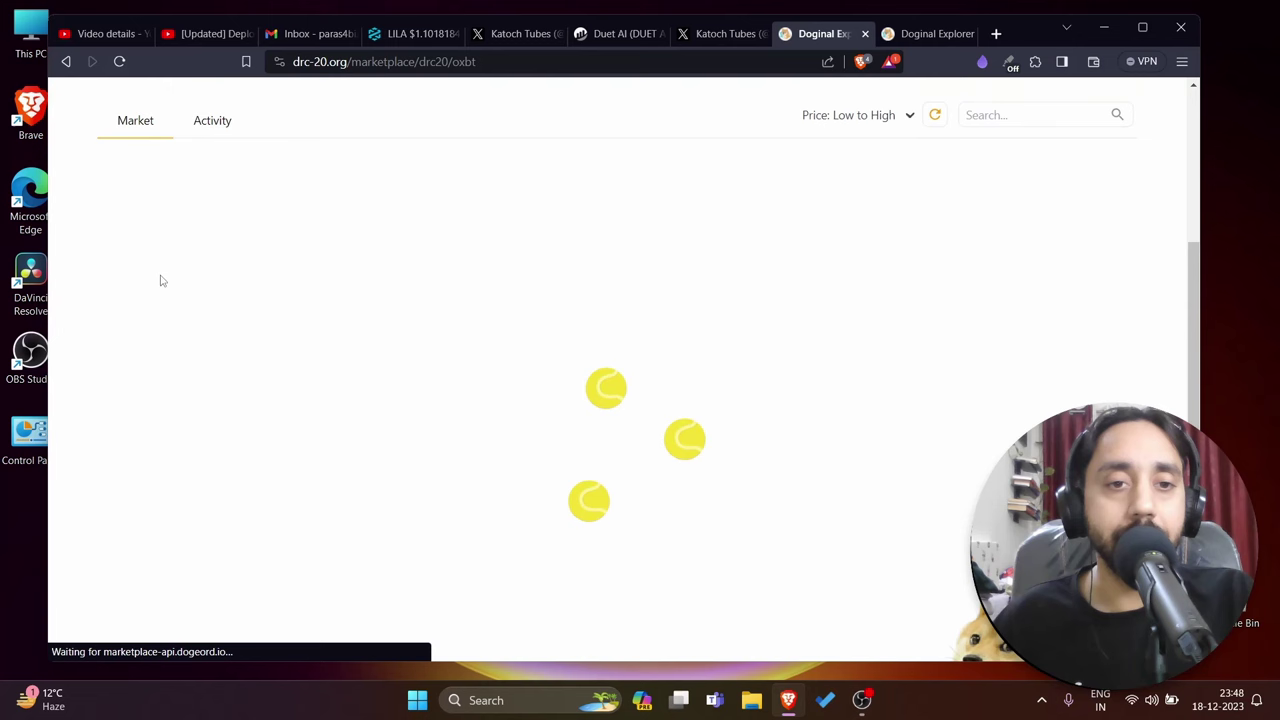
scroll(510, 345, "up", 1)
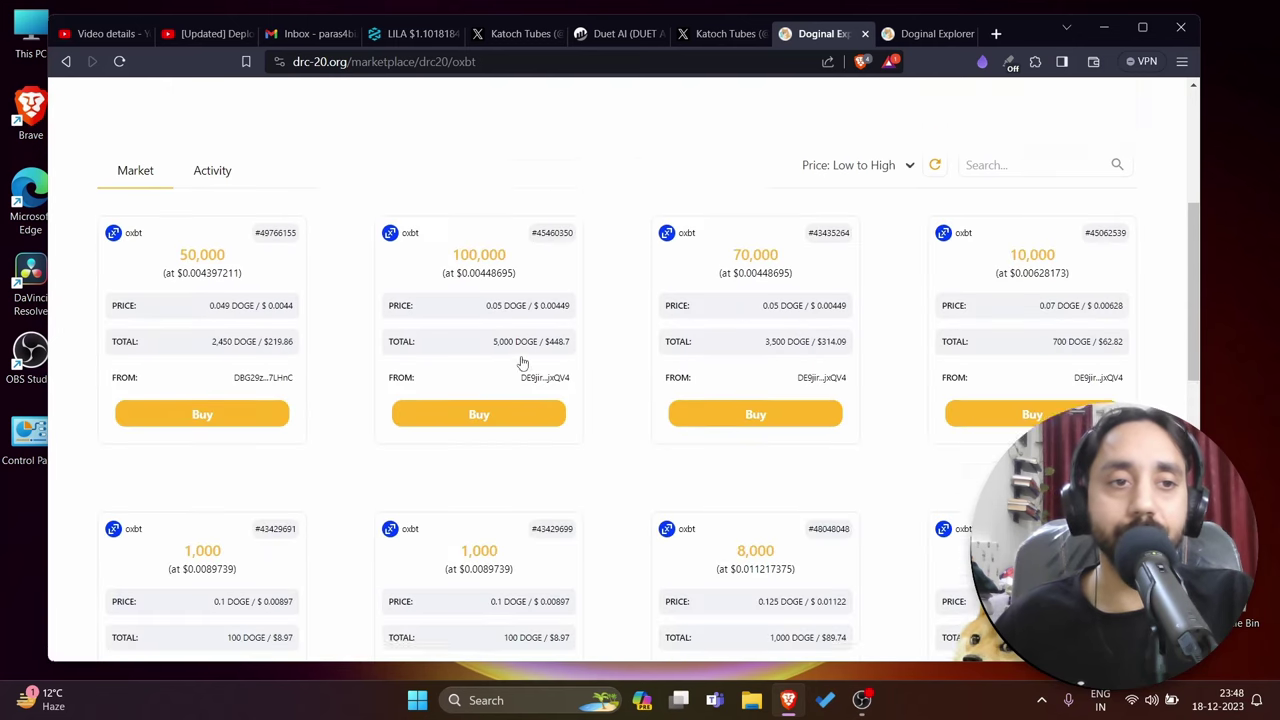
scroll(520, 362, "up", 2)
scroll(520, 362, "up", 1)
scroll(400, 330, "up", 1)
scroll(333, 303, "down", 1)
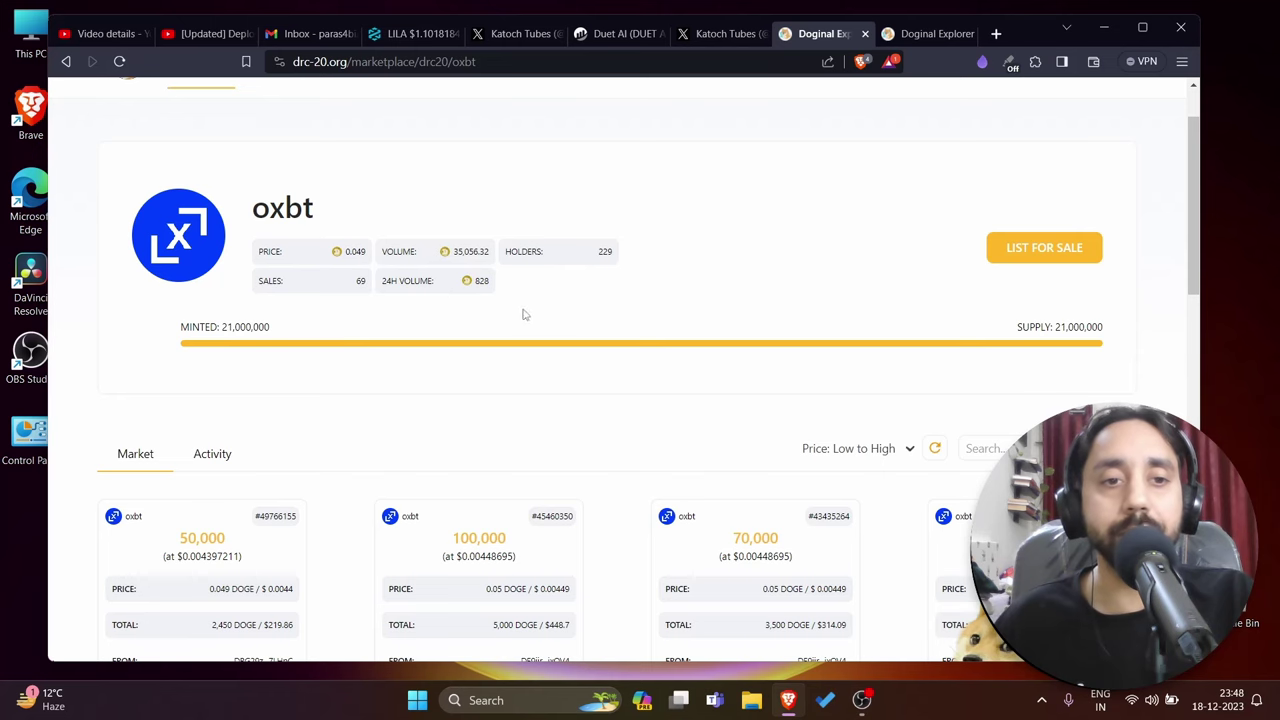
scroll(549, 397, "down", 5)
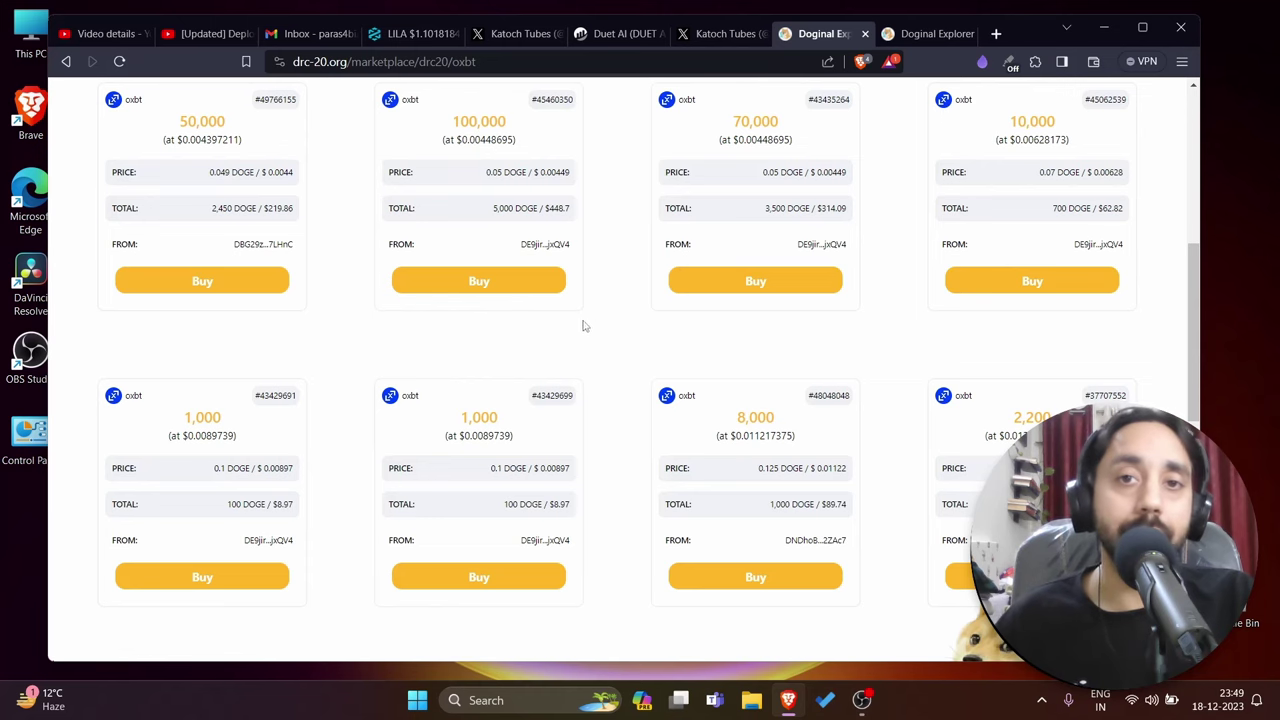
scroll(309, 331, "up", 2)
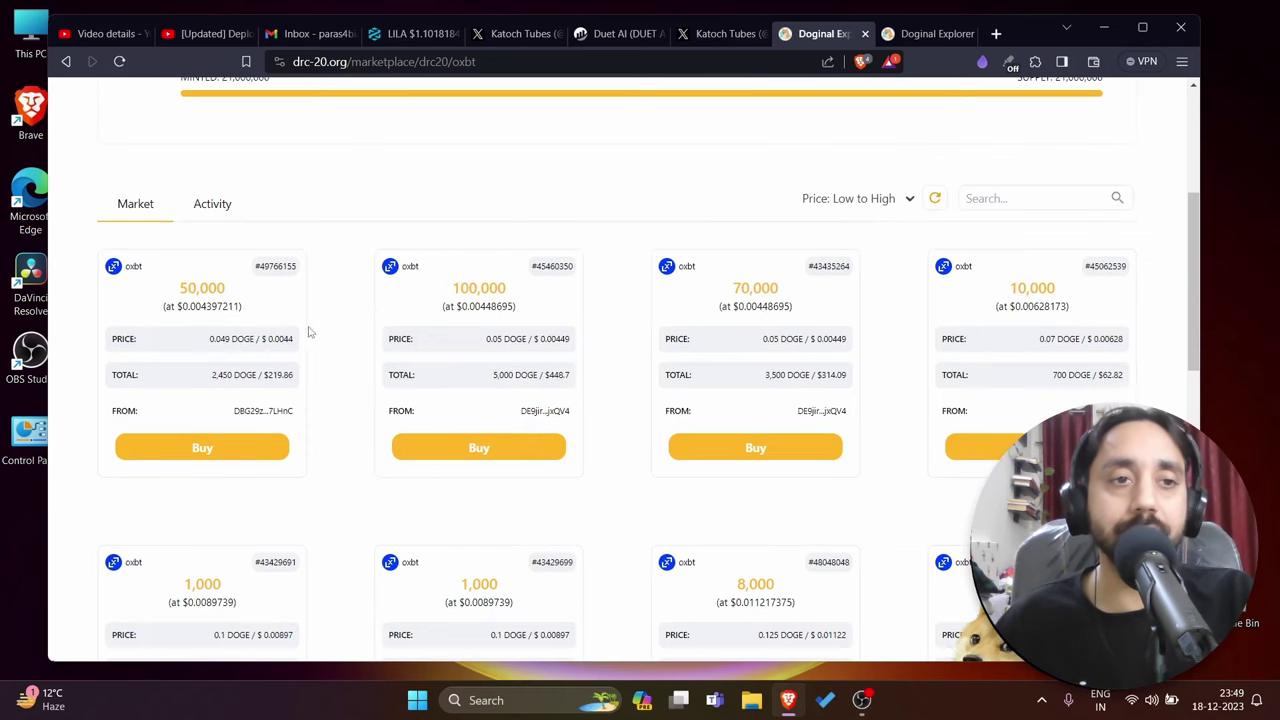
left_click_drag(173, 291, 226, 289)
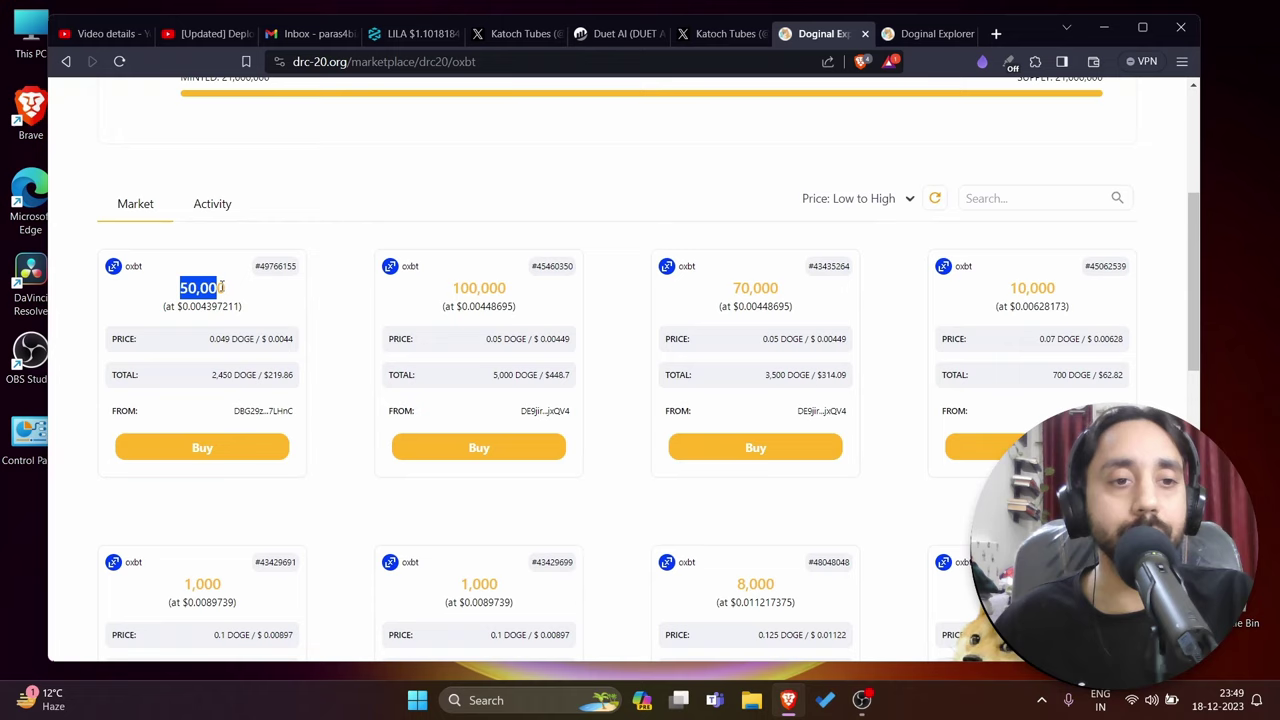
scroll(315, 365, "down", 1)
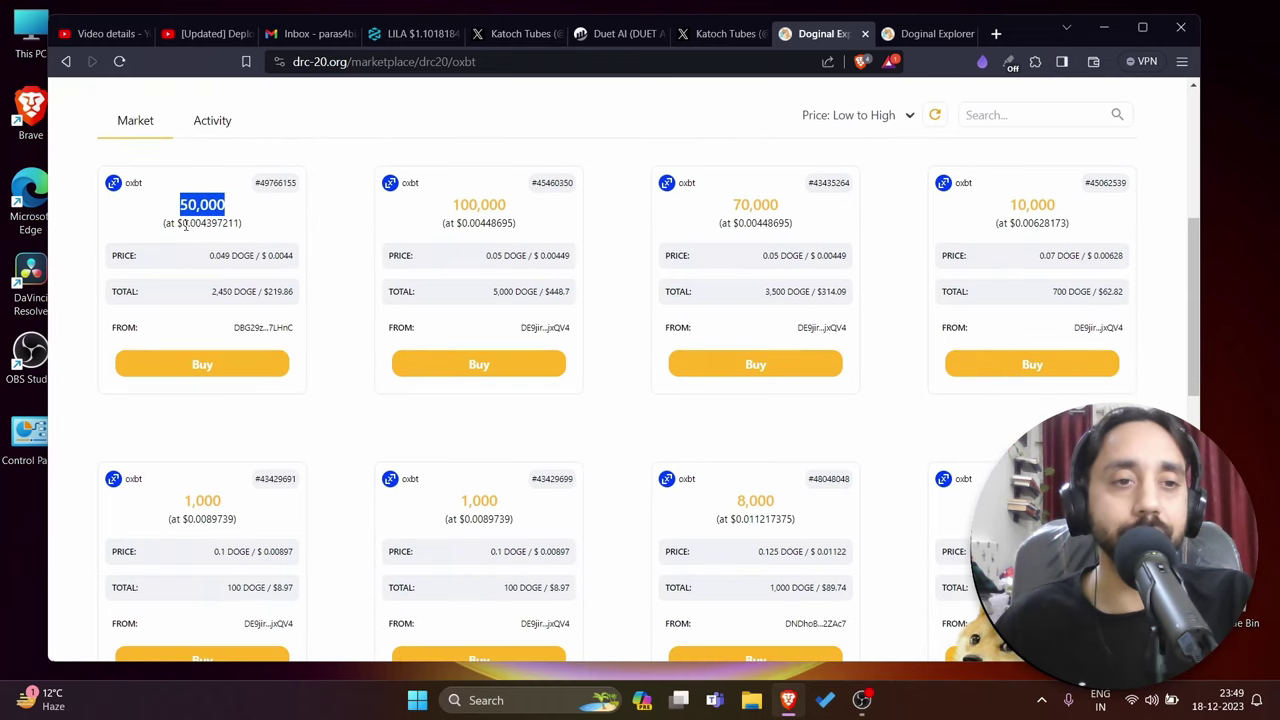
left_click_drag(183, 224, 199, 223)
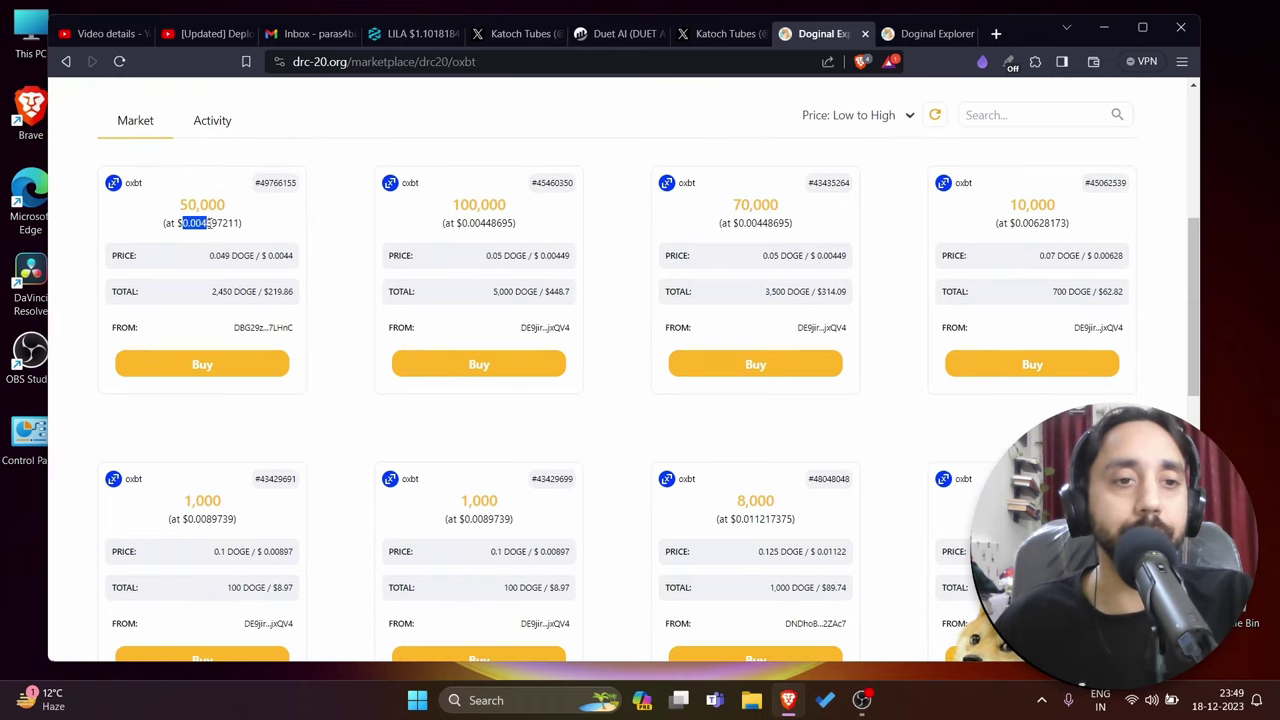
mouse_move(210, 256)
left_mouse_down()
mouse_move(259, 258)
mouse_move(256, 291)
left_mouse_up()
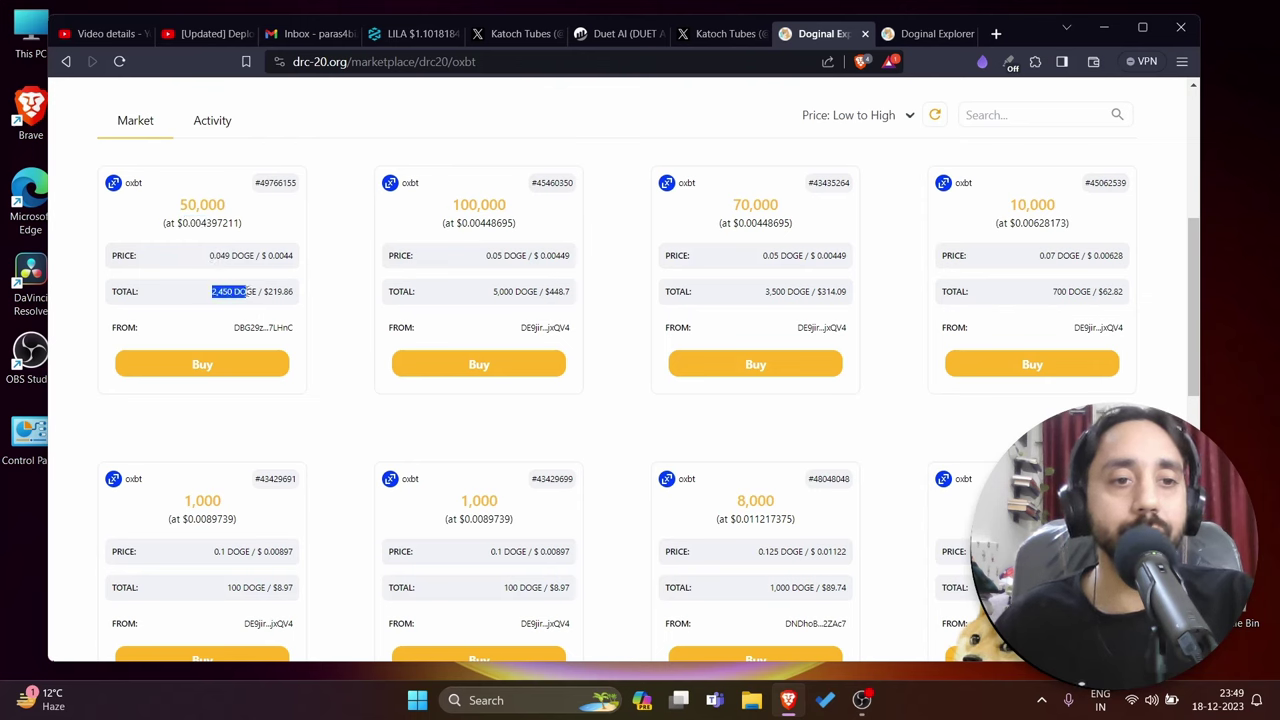
Open the first listing seller's address in a new tab and switch to it
right_click(267, 331)
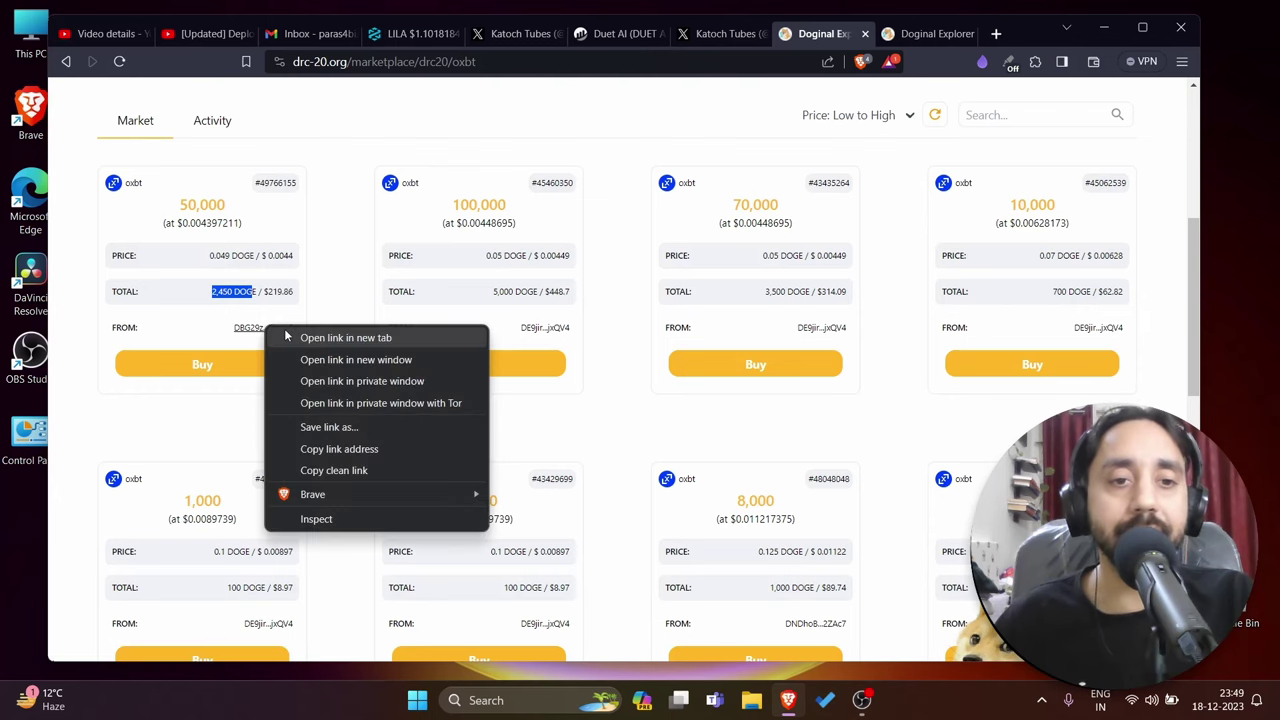
left_click(293, 338)
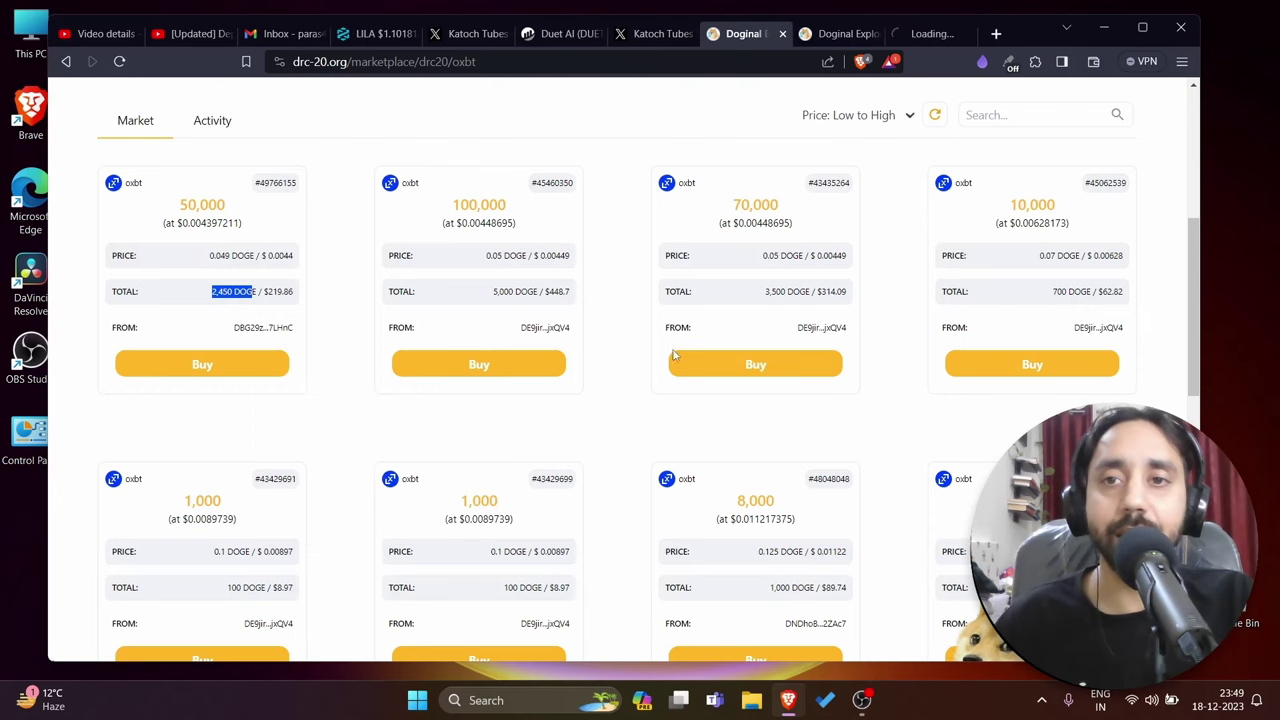
left_click(916, 40)
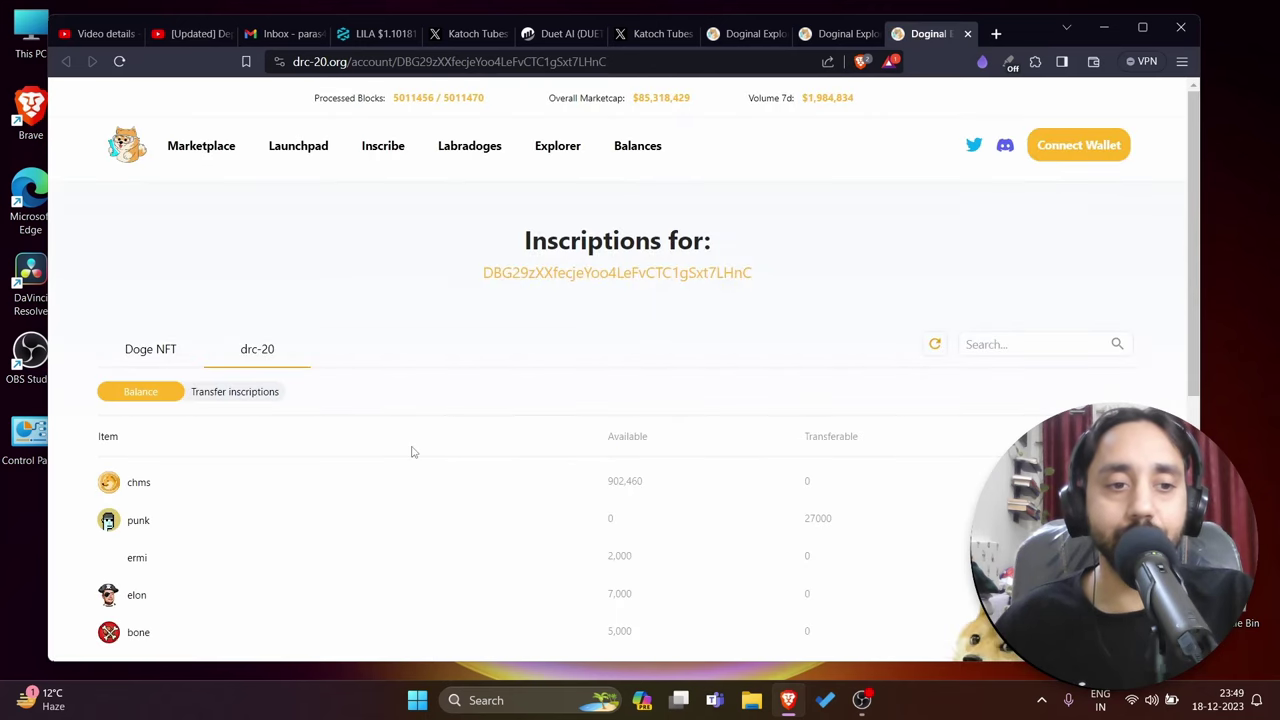
Page to the seller's oxbt row: 300,454 available and 70,000 transferable
scroll(412, 452, "down", 3)
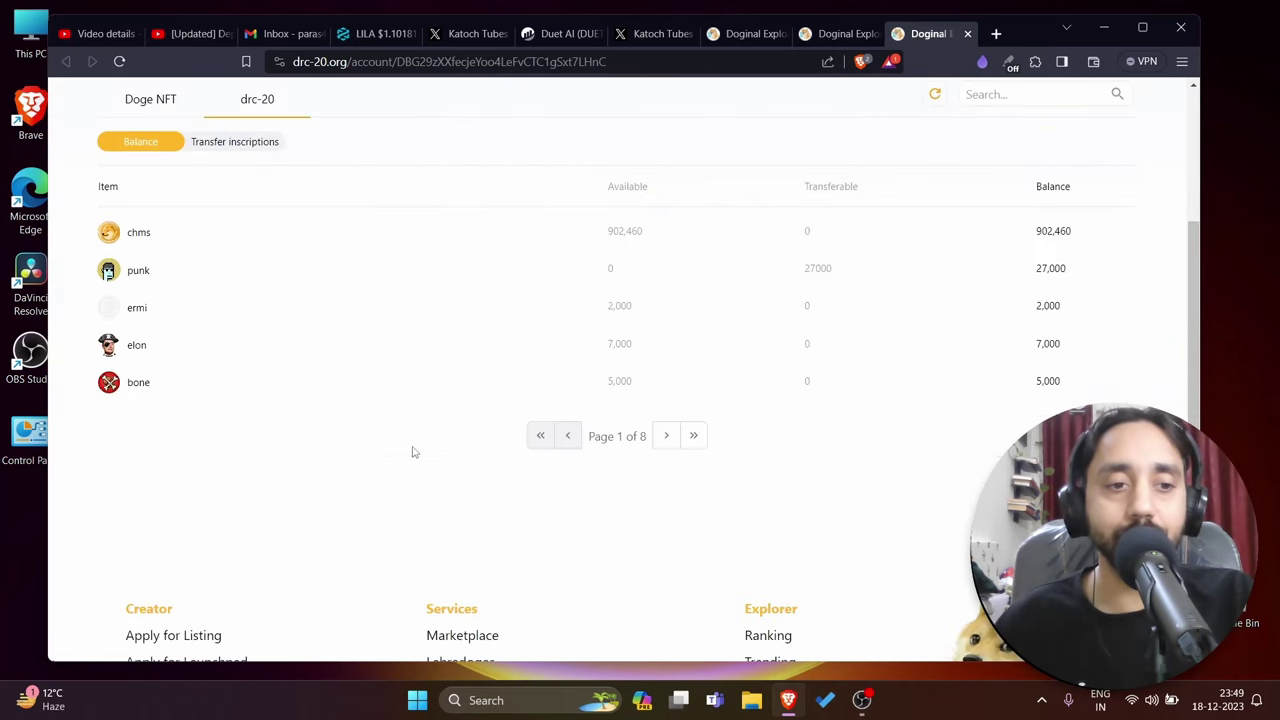
left_click(692, 436)
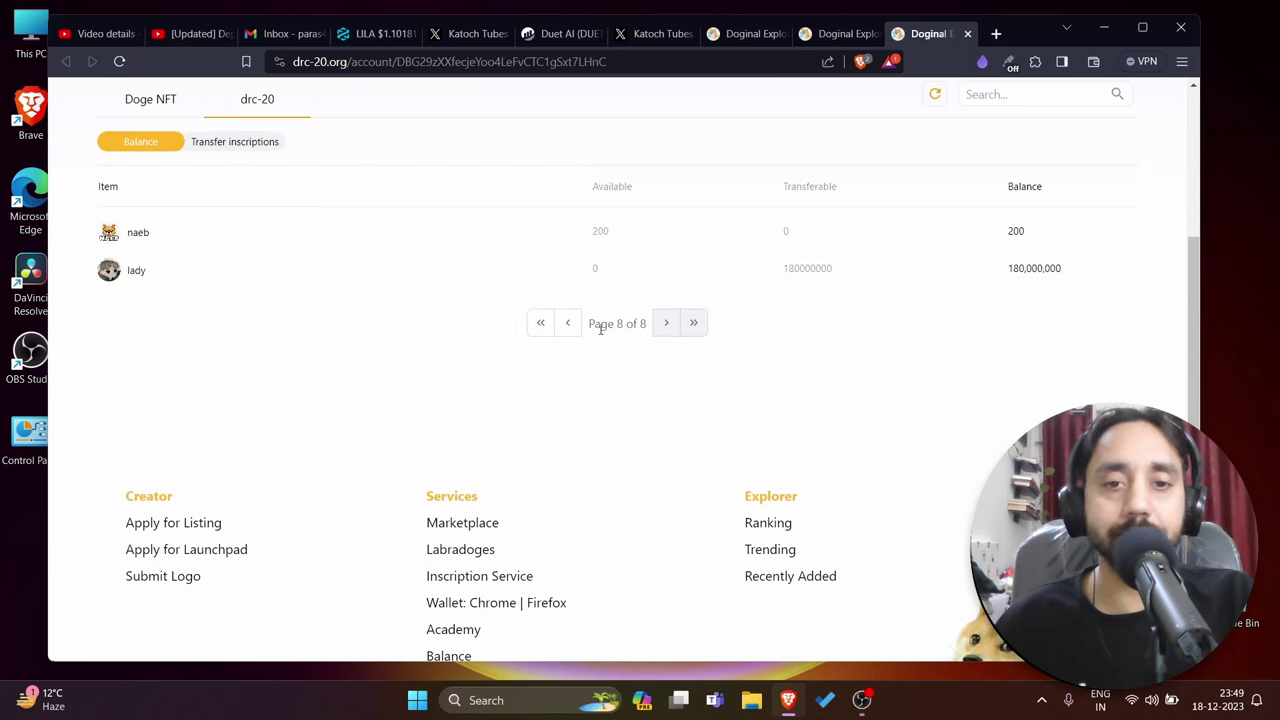
left_click(568, 323)
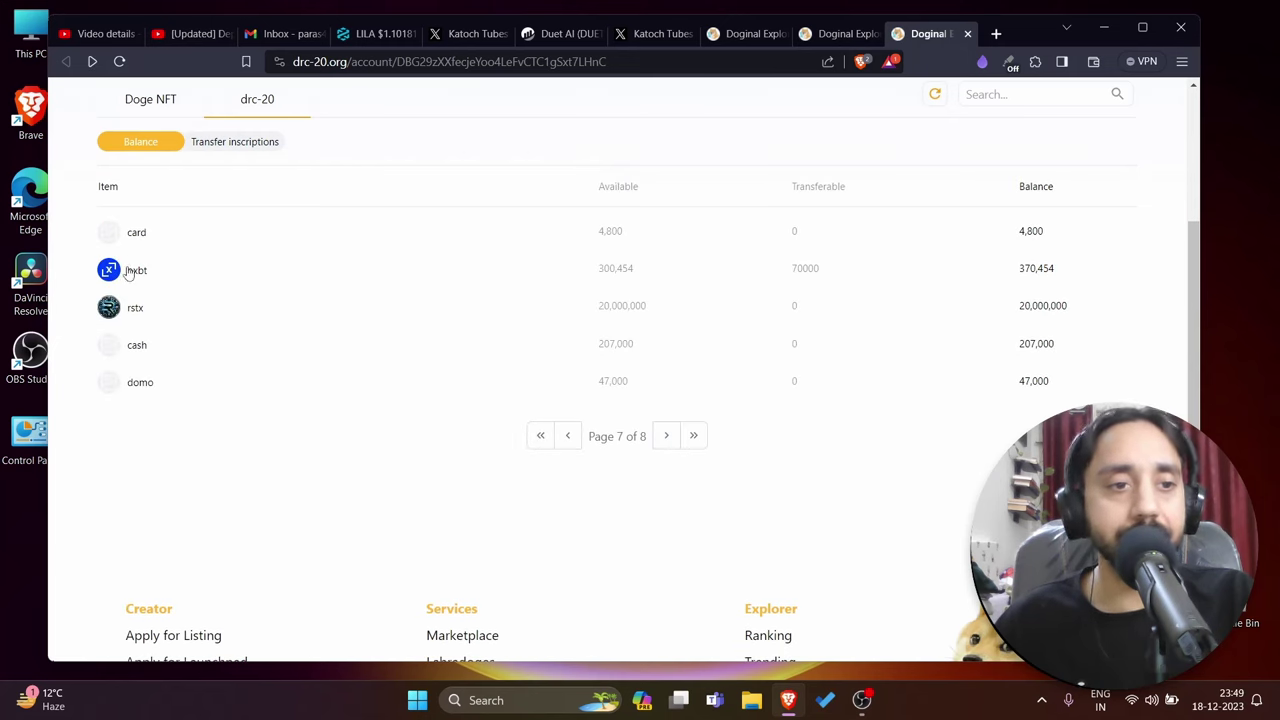
left_click_drag(599, 270, 637, 268)
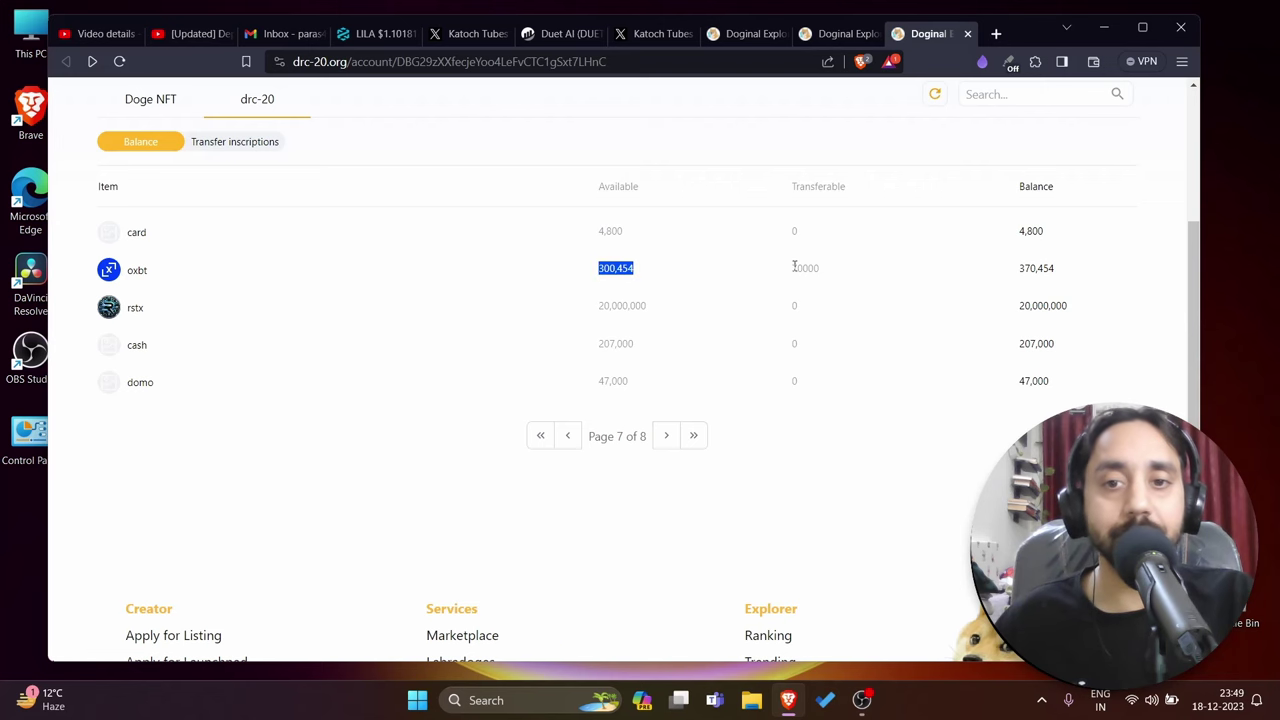
left_click(793, 266)
left_click_drag(793, 266, 822, 270)
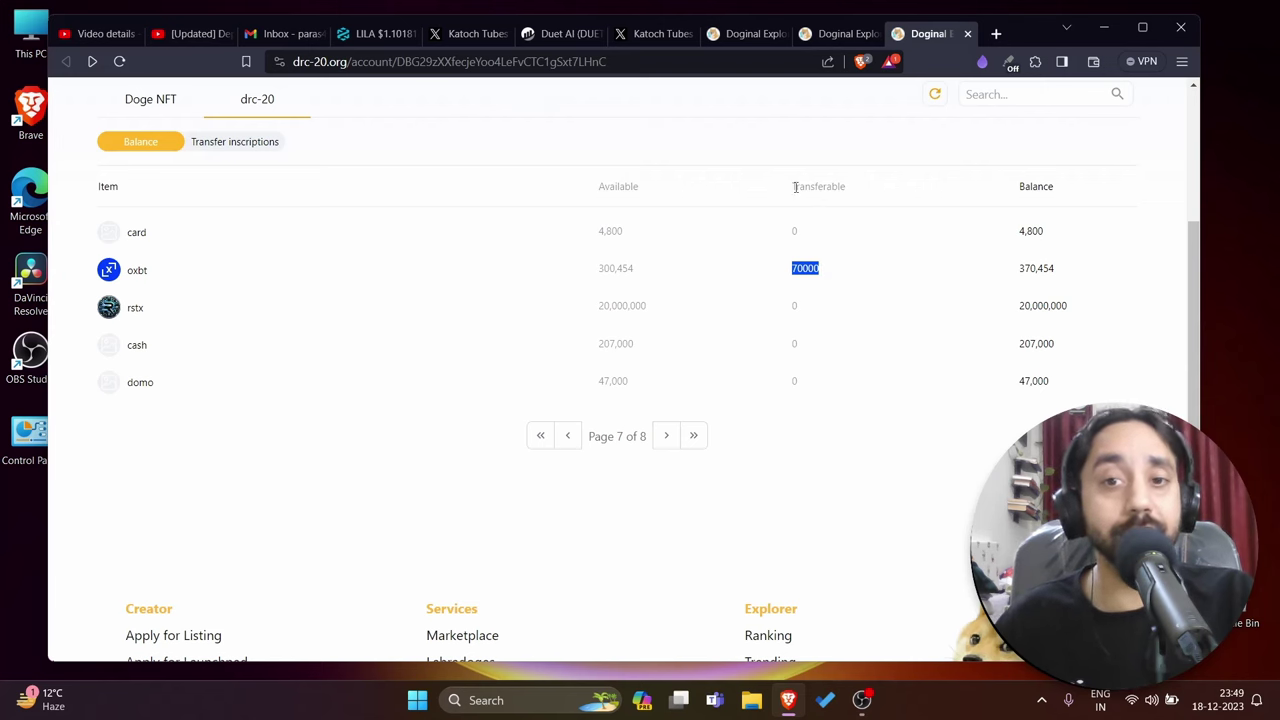
left_click_drag(792, 186, 850, 187)
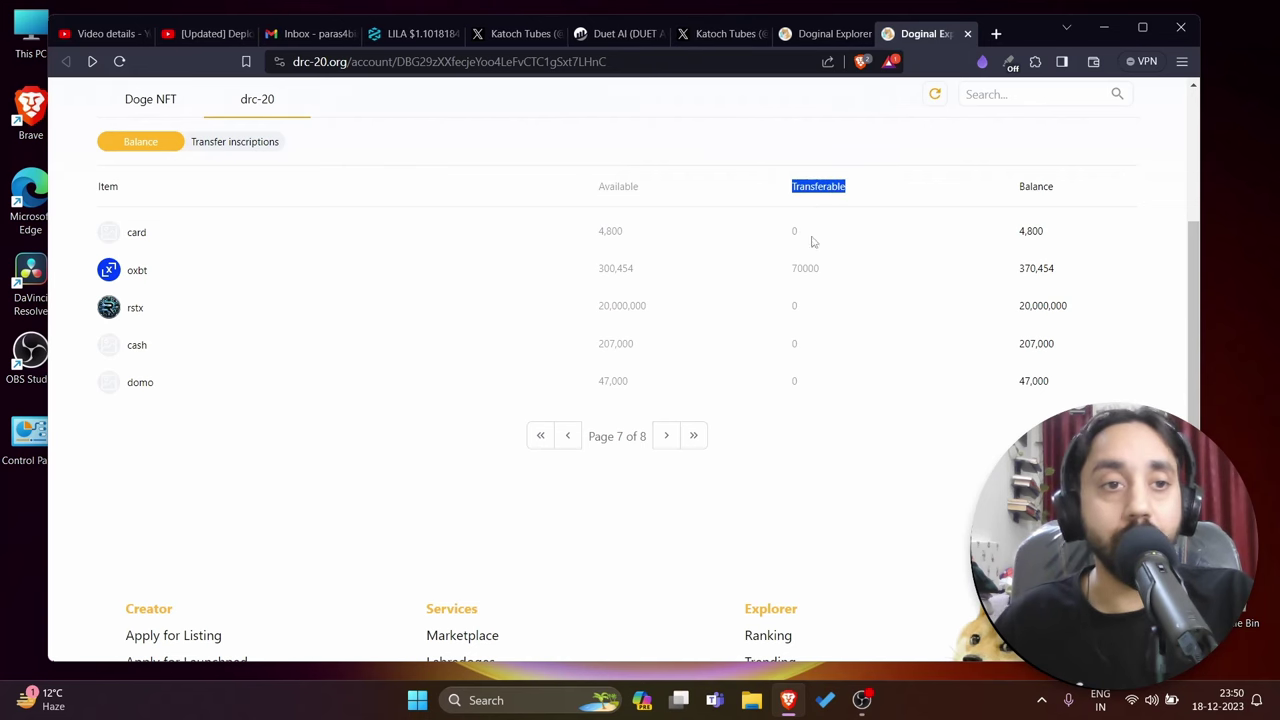
left_click(815, 34)
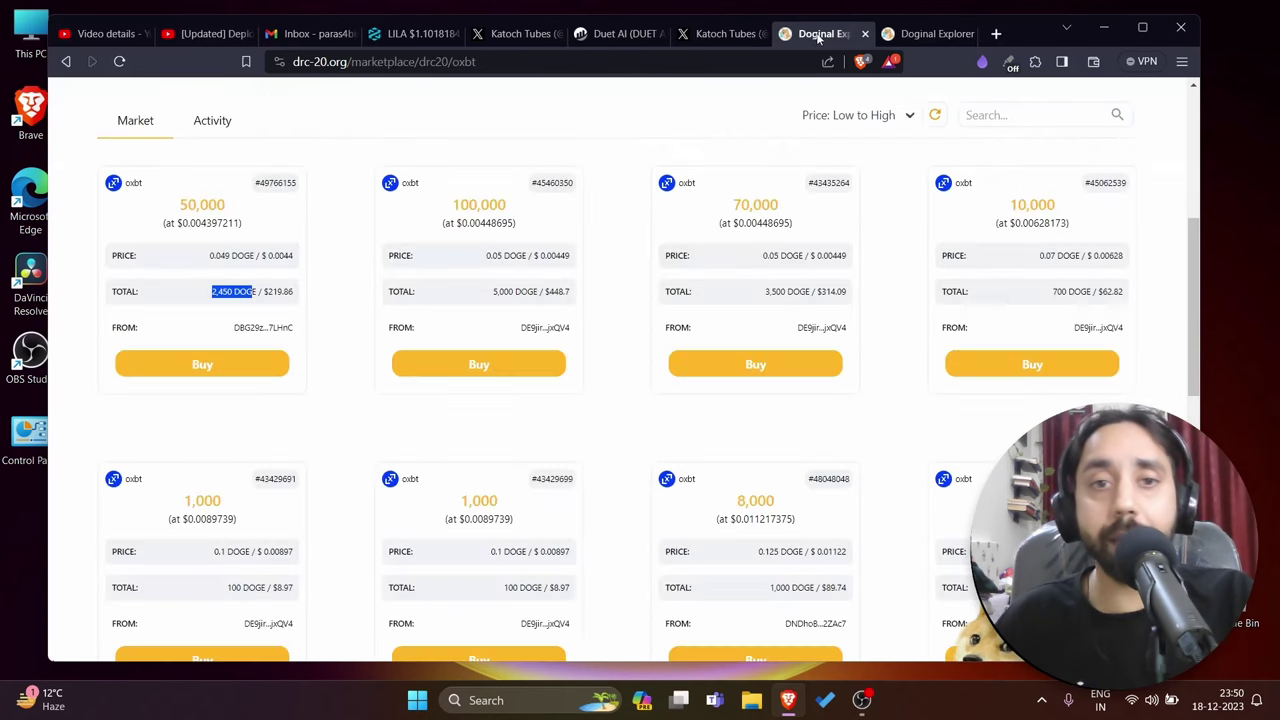
left_click(203, 366)
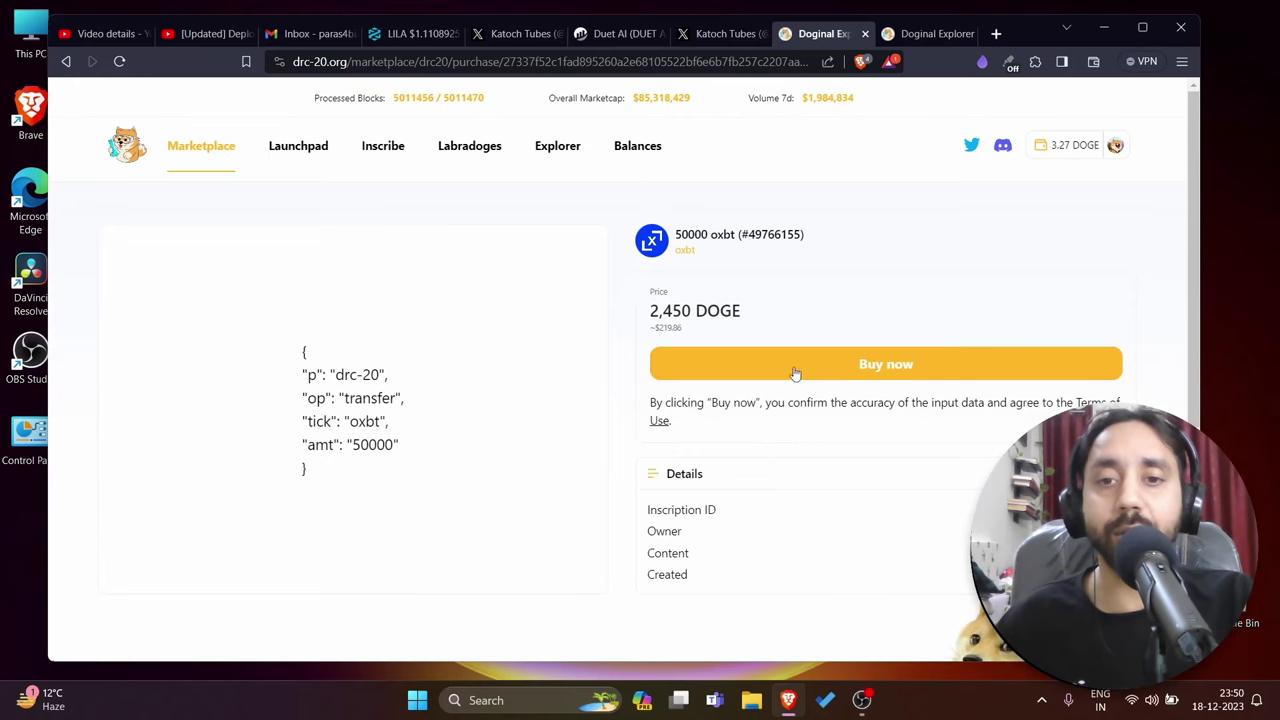
scroll(792, 368, "down", 1)
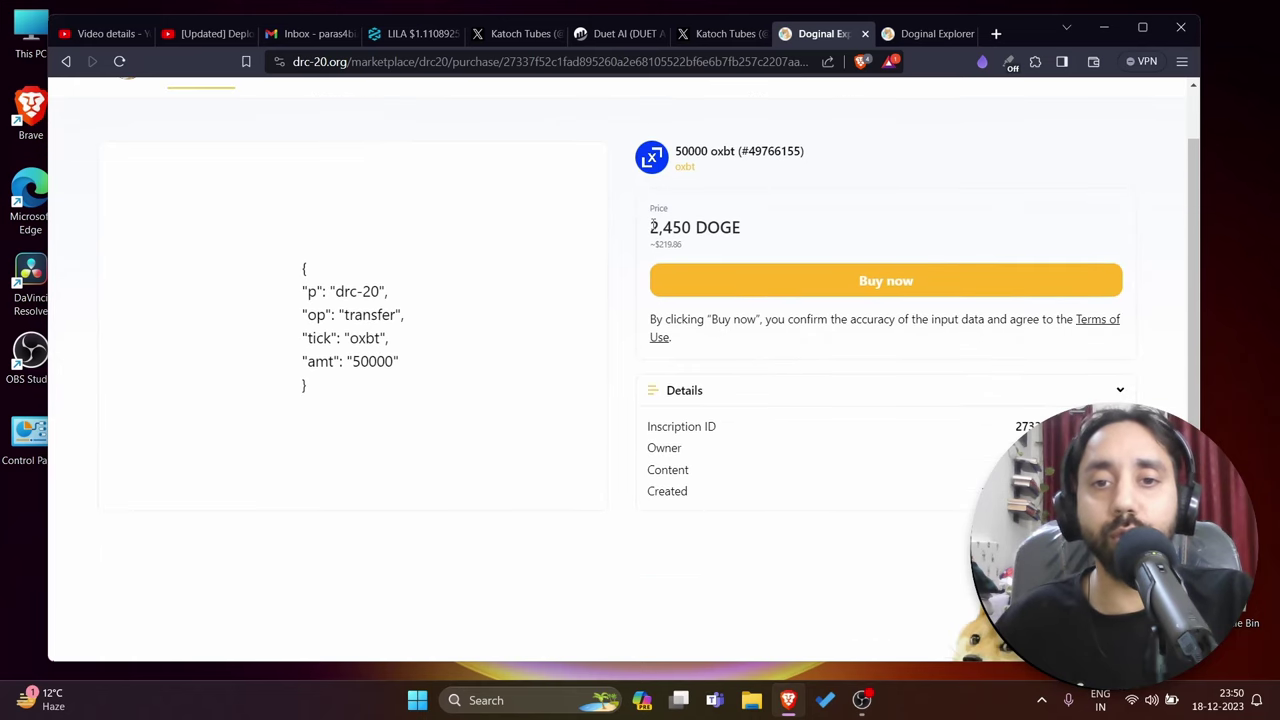
left_click_drag(651, 227, 731, 228)
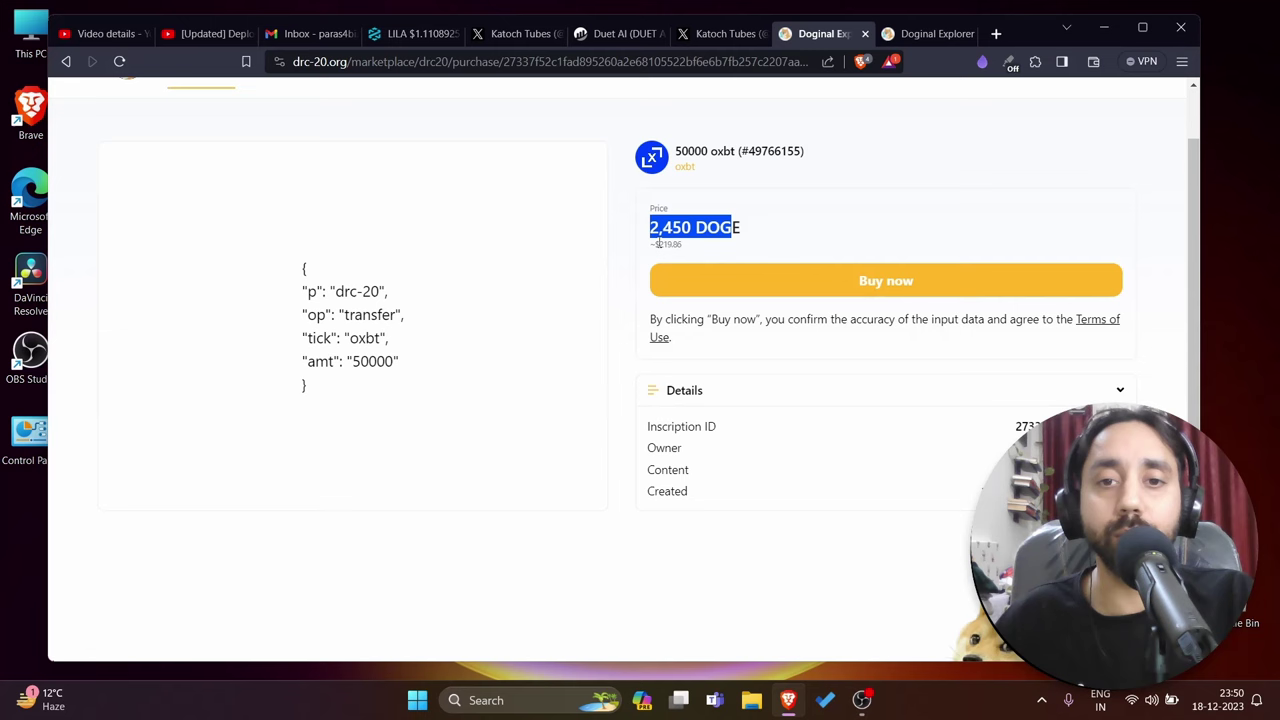
left_click_drag(658, 244, 692, 247)
scroll(340, 303, "down", 2)
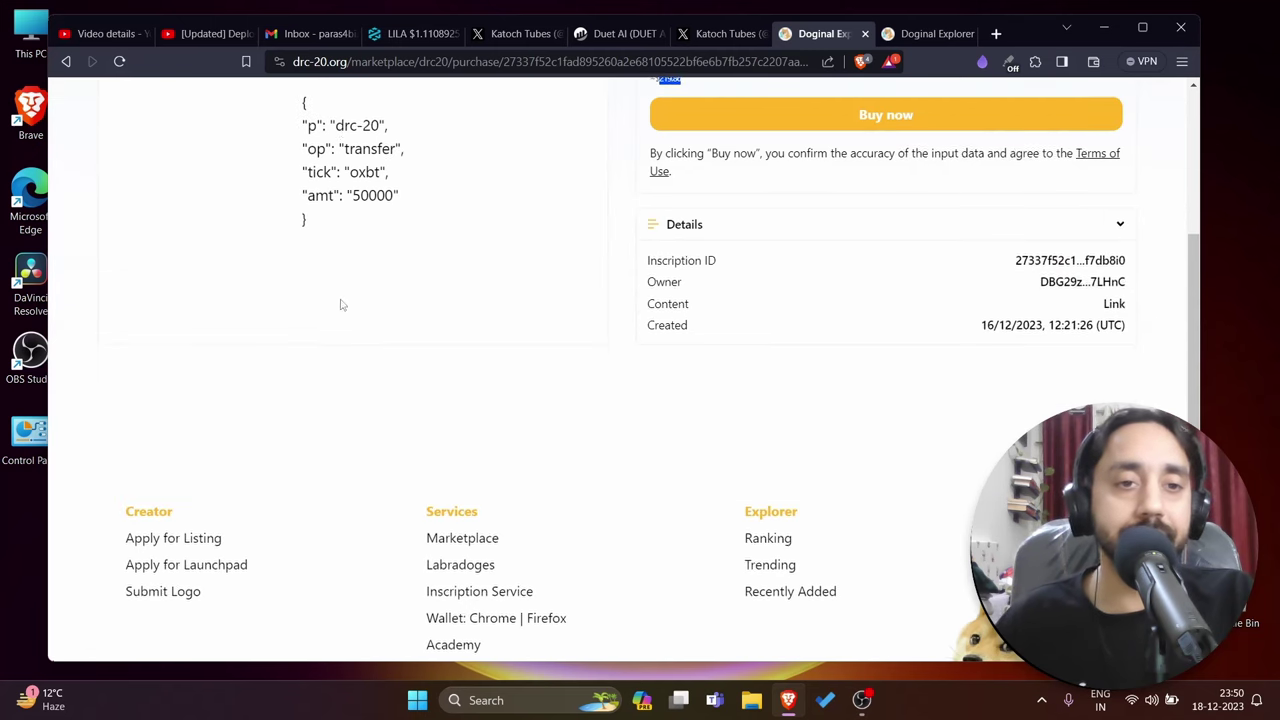
scroll(343, 297, "up", 2)
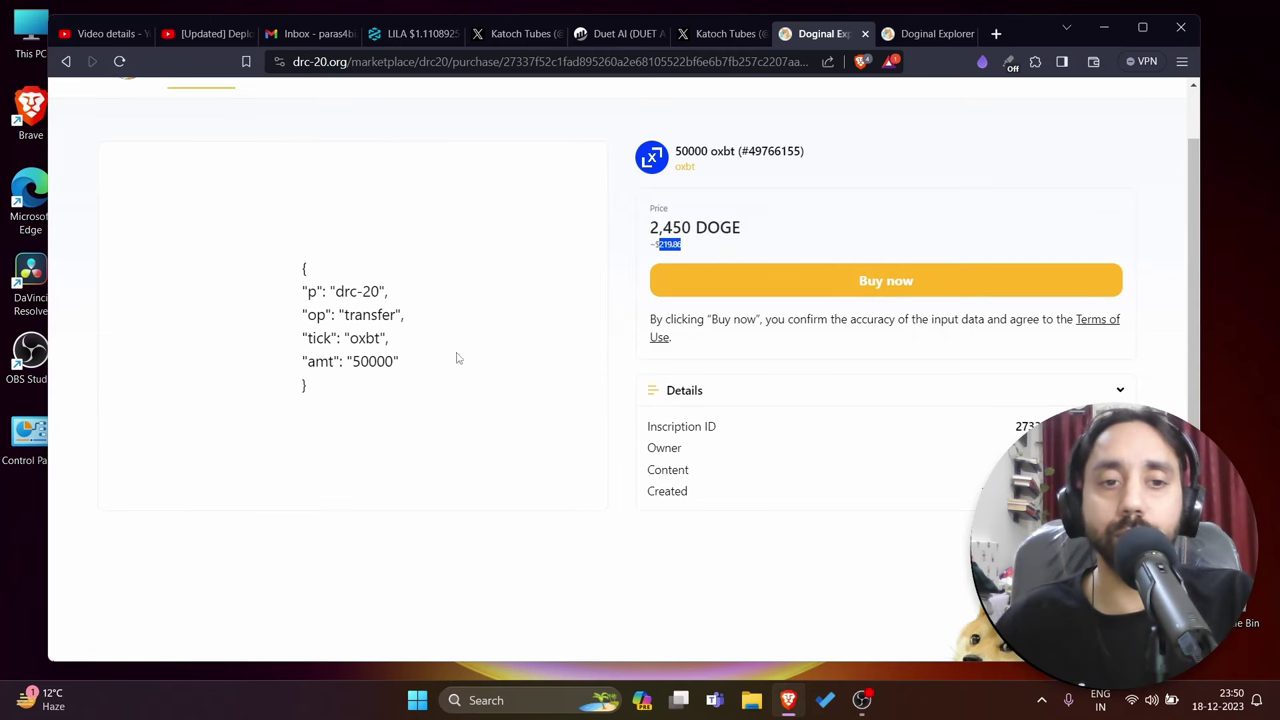
left_click_drag(307, 291, 386, 291)
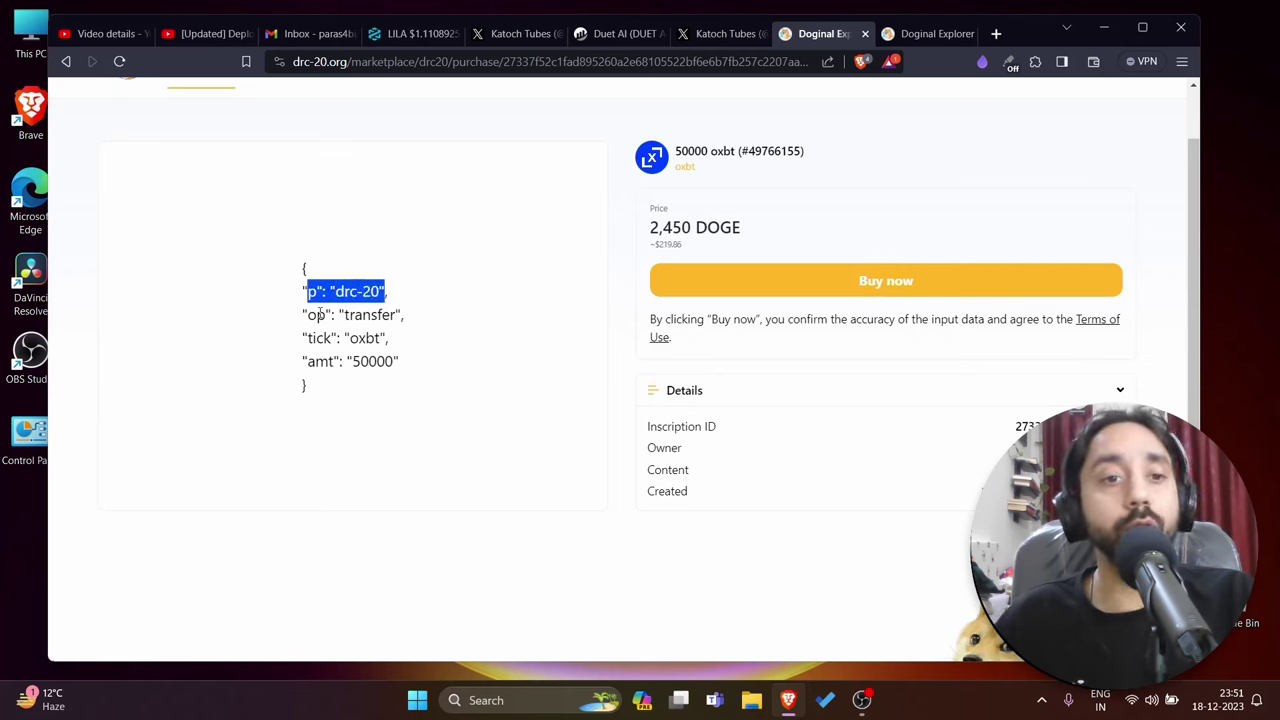
left_click_drag(316, 315, 326, 315)
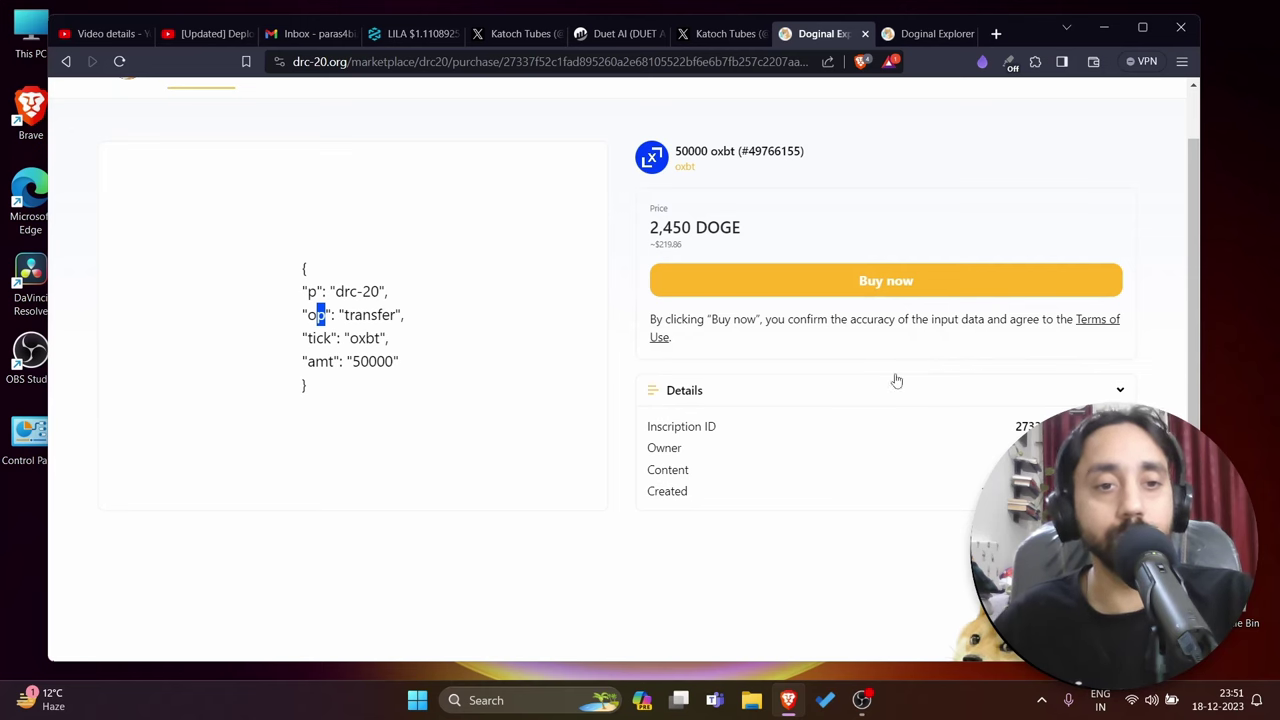
mouse_move(349, 338)
left_mouse_down()
mouse_move(377, 336)
mouse_move(395, 362)
left_mouse_up()
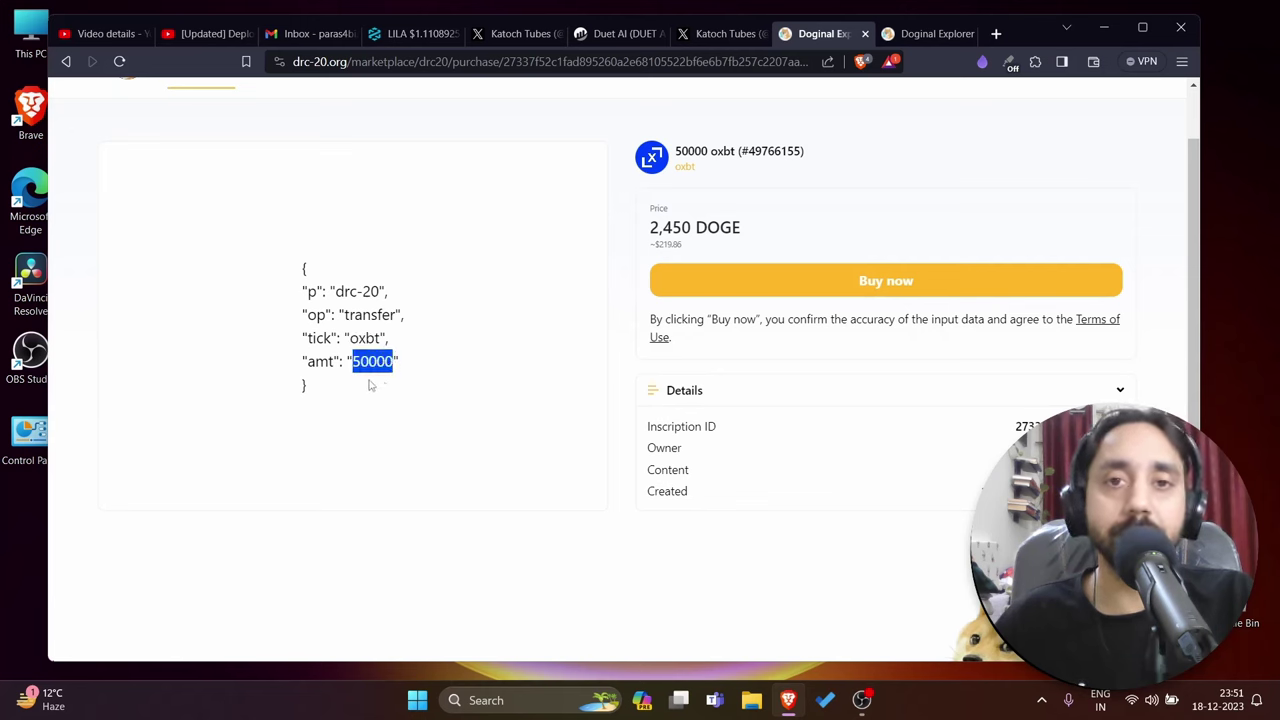
left_click_drag(354, 315, 376, 315)
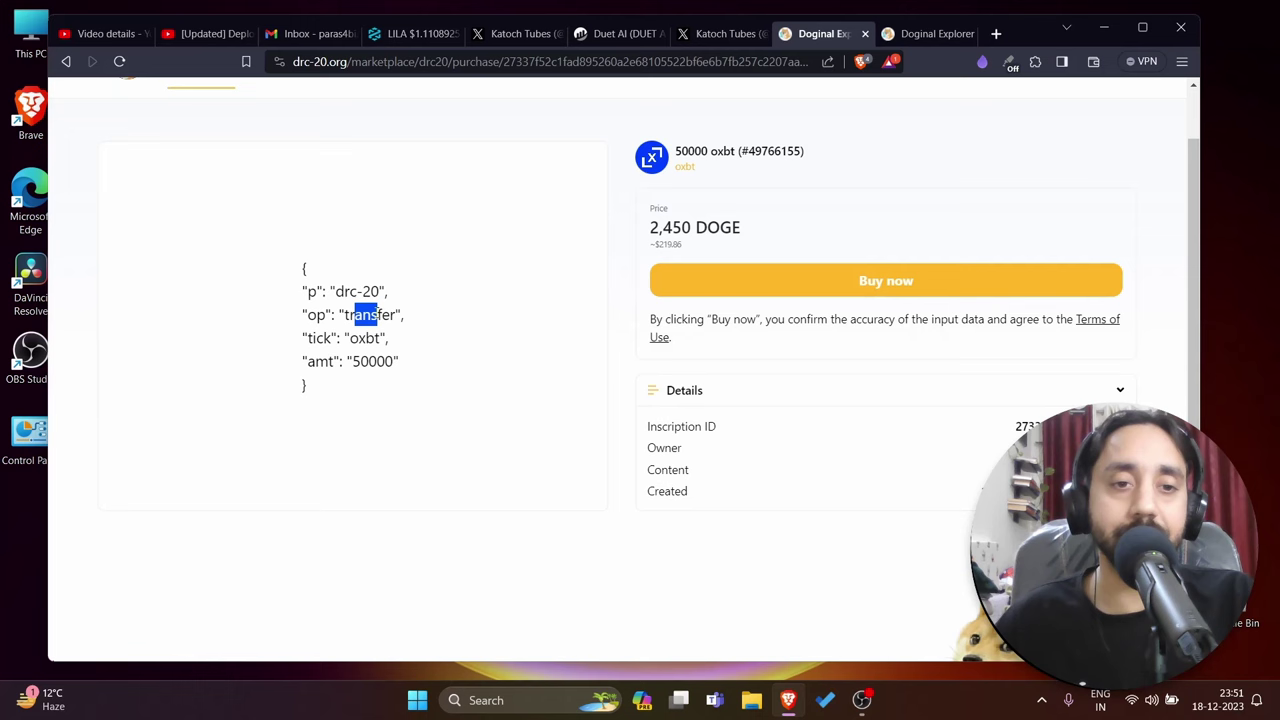
left_click(862, 282)
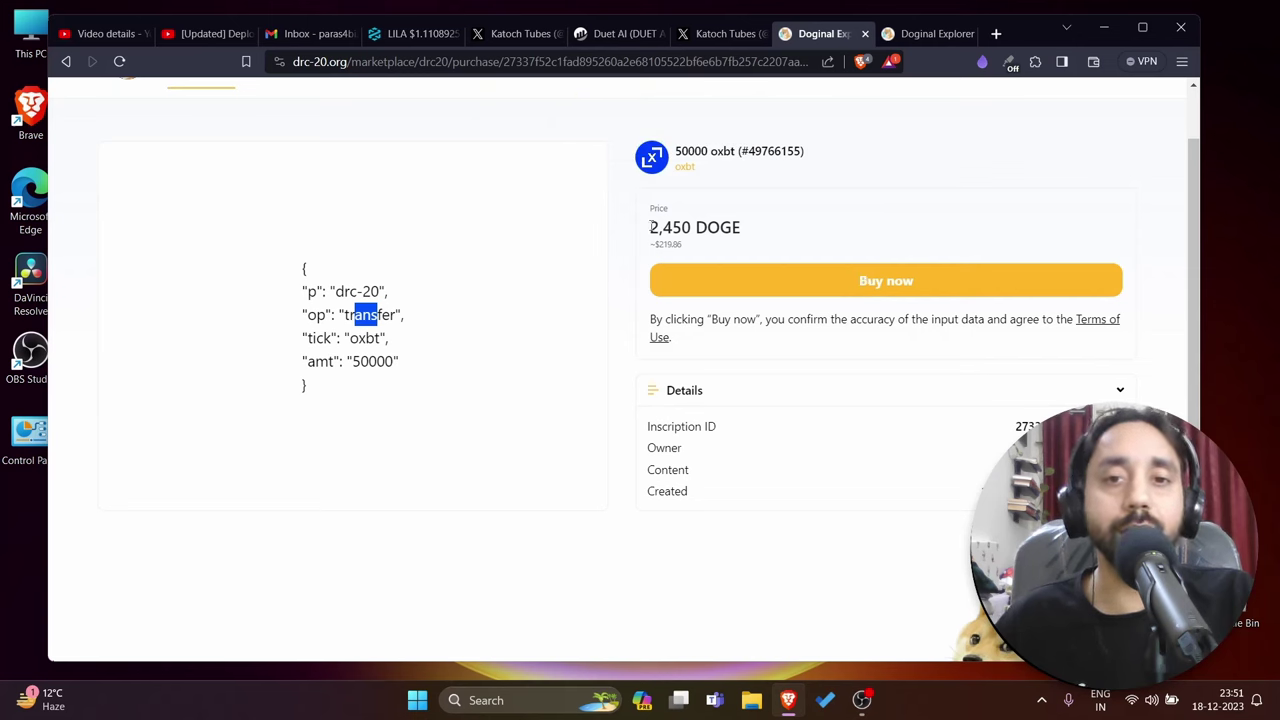
left_click_drag(650, 227, 734, 227)
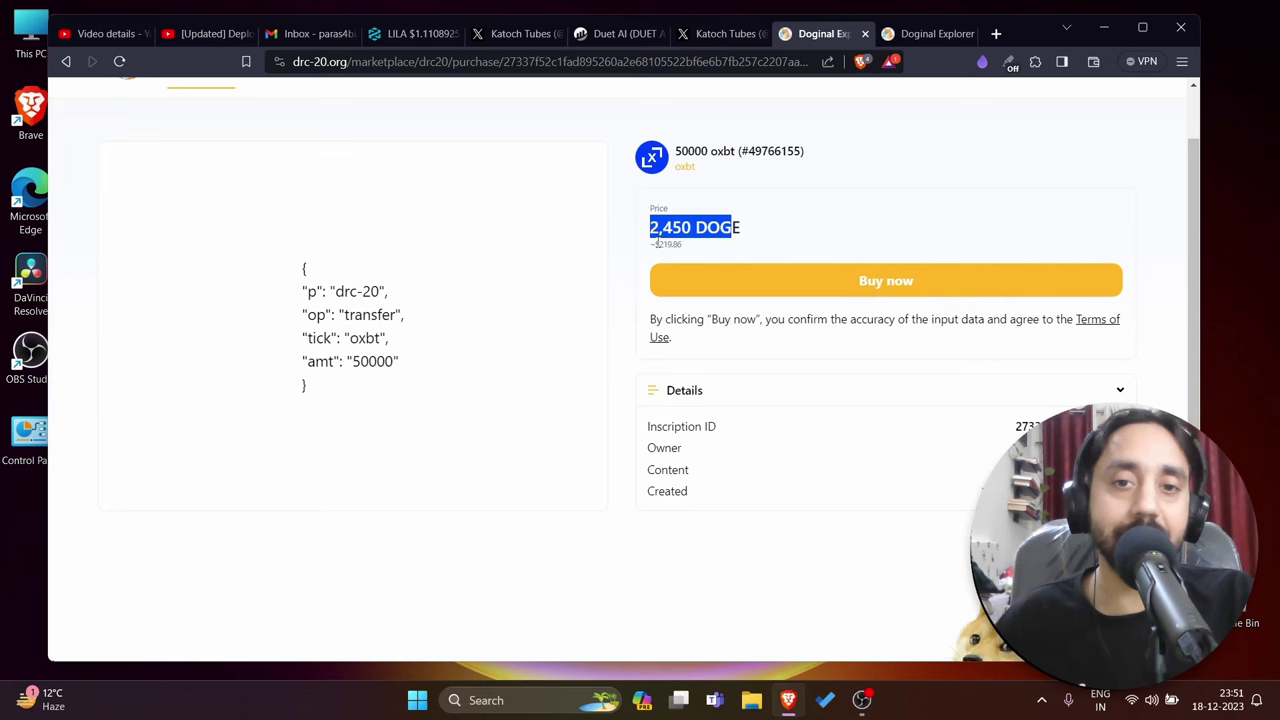
left_click_drag(656, 243, 708, 245)
Retry buying the 2,450 DOGE oxbt listing, then click the 3.27 DOGE balance button
left_click(890, 284)
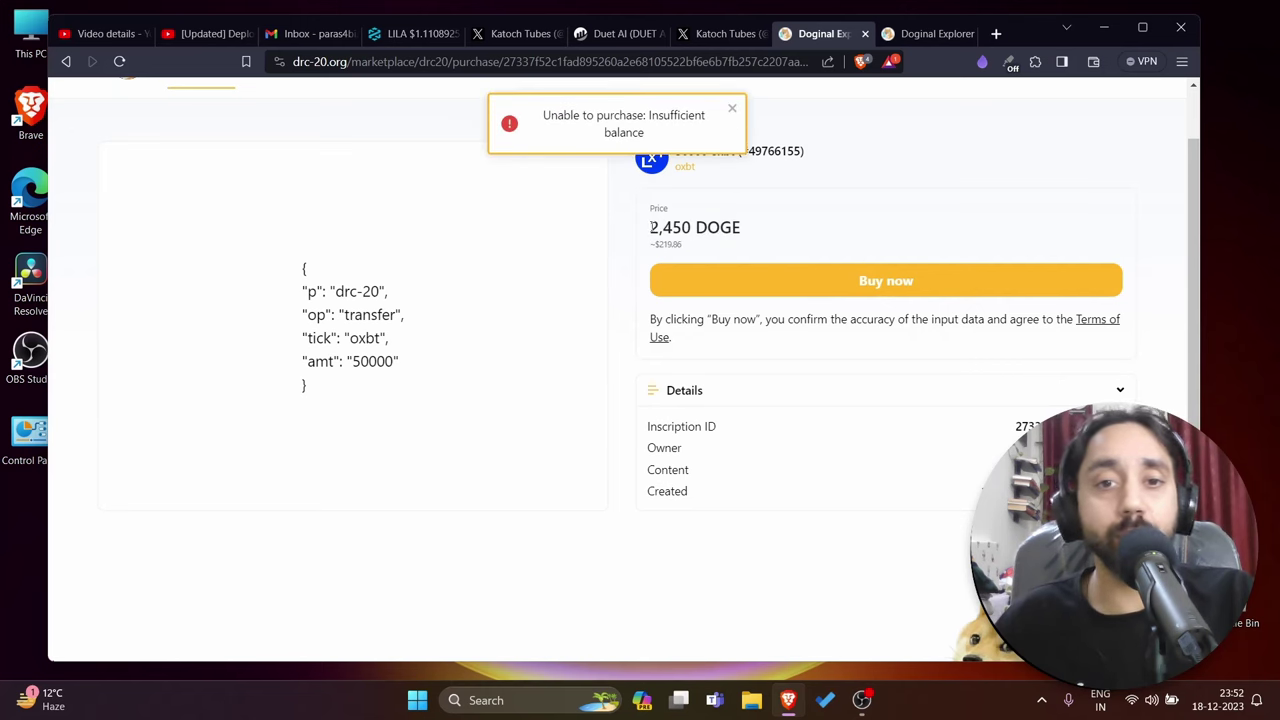
left_click_drag(650, 227, 888, 232)
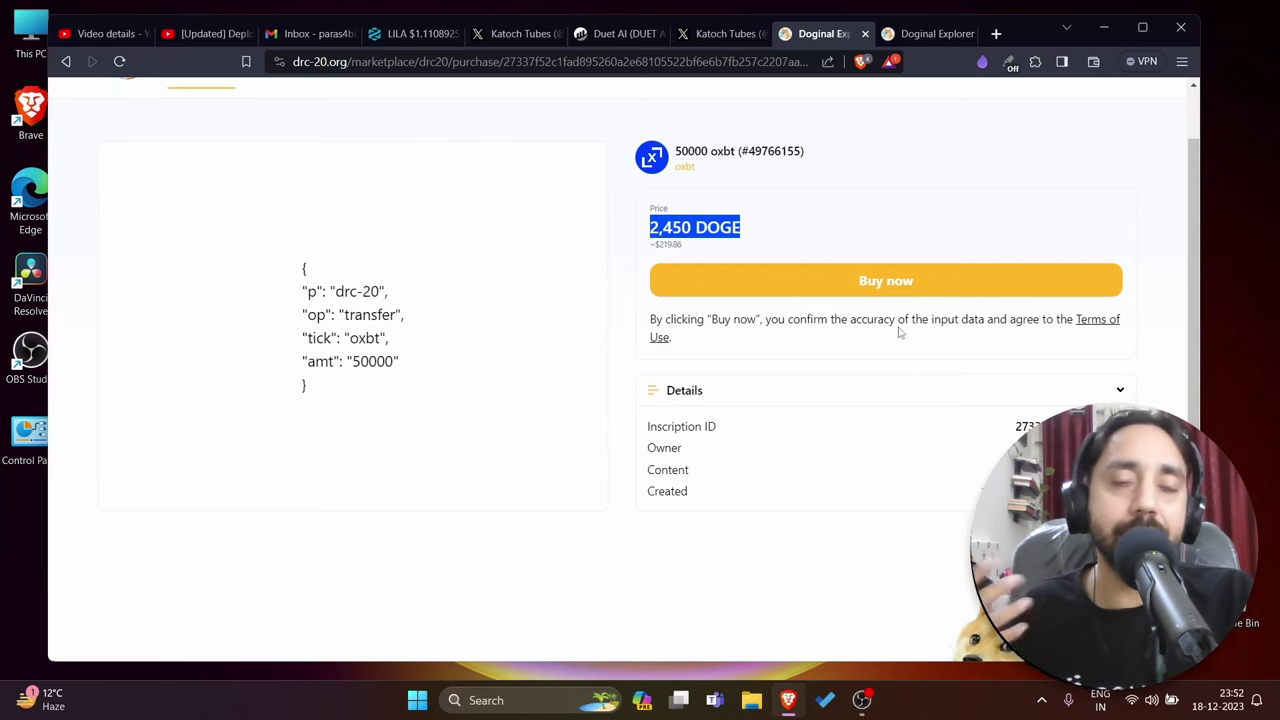
left_click(871, 280)
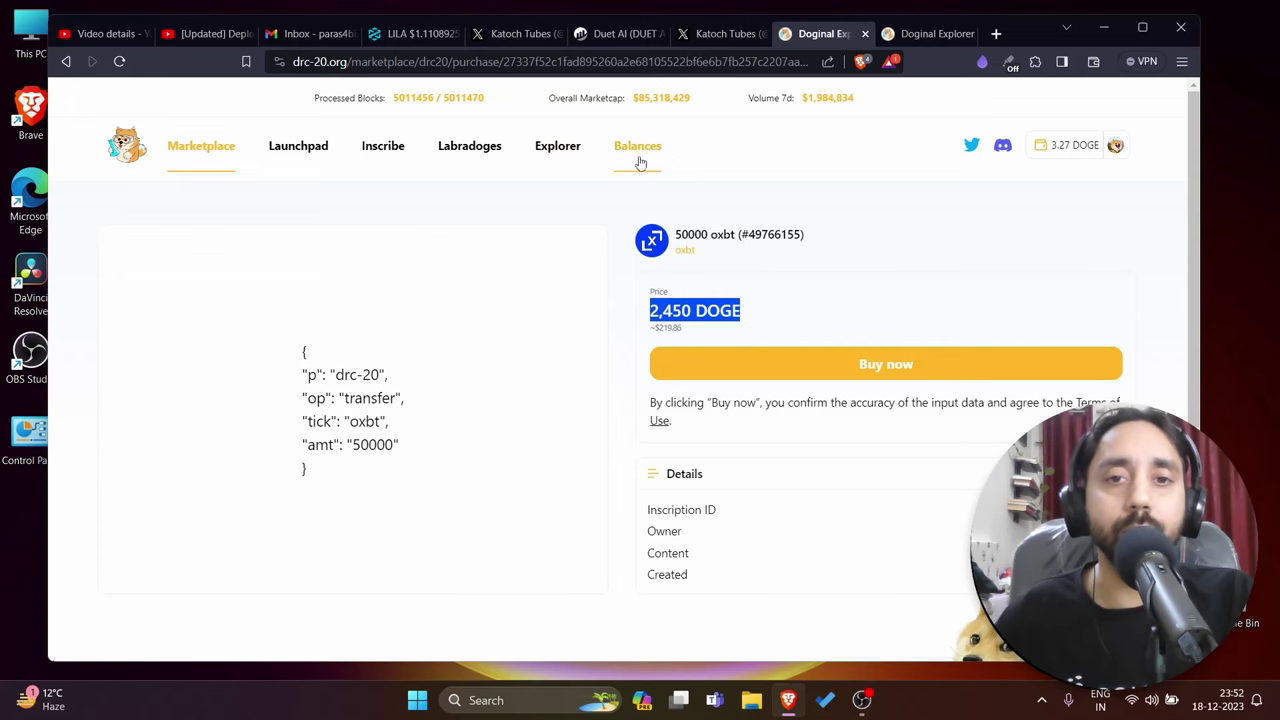
Open My Account and scroll to drc-20 balances listing gold, bank, pill, poop and 25,000 oxbt
left_click(1088, 149)
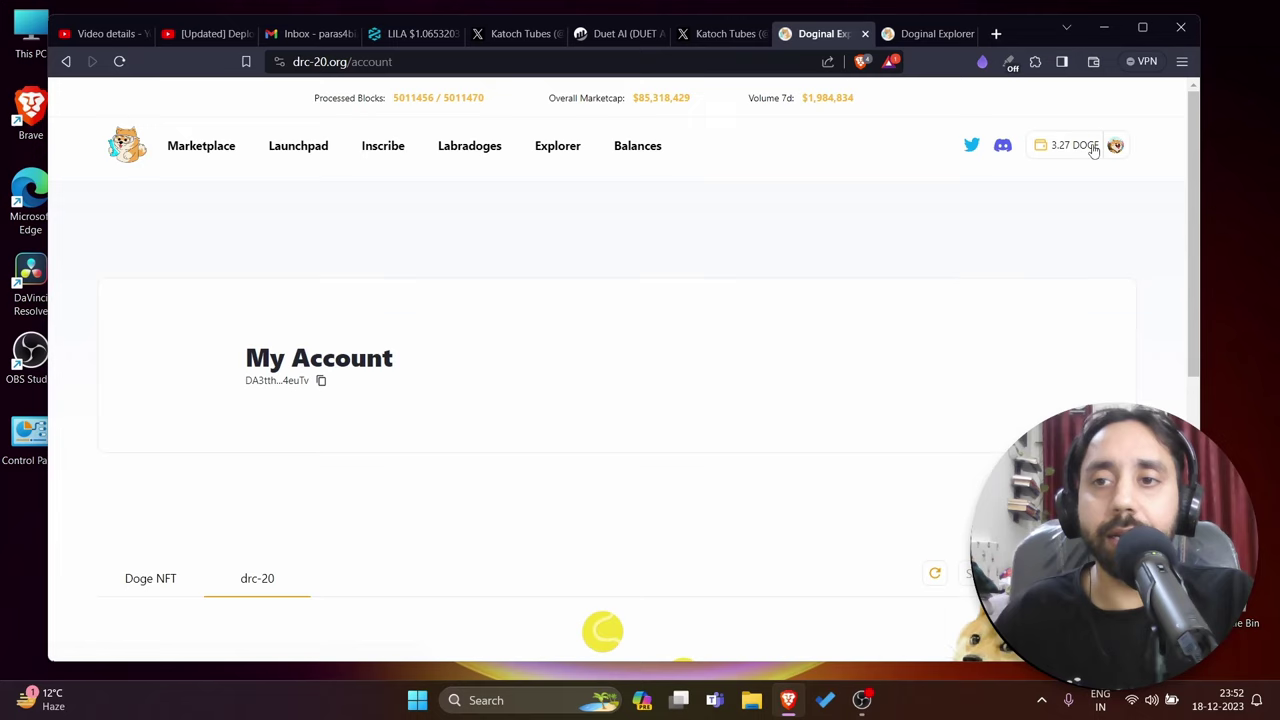
scroll(330, 300, "down", 2)
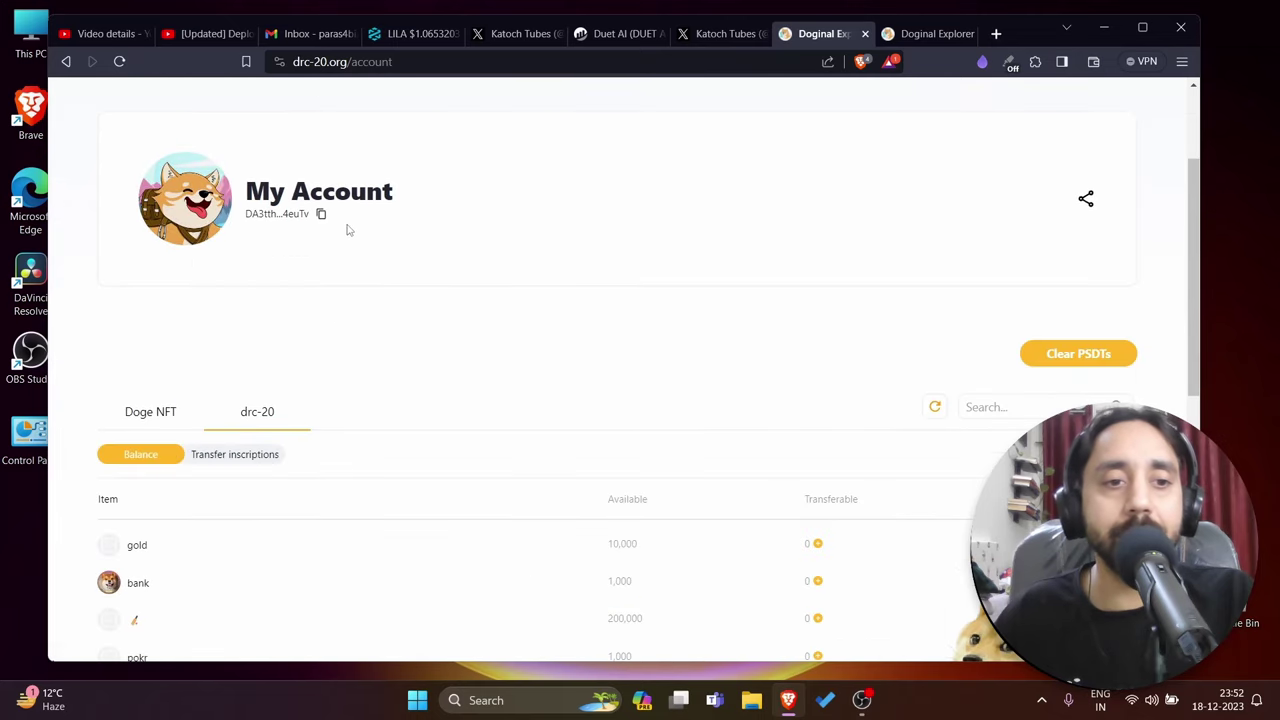
scroll(346, 229, "down", 3)
scroll(209, 293, "down", 1)
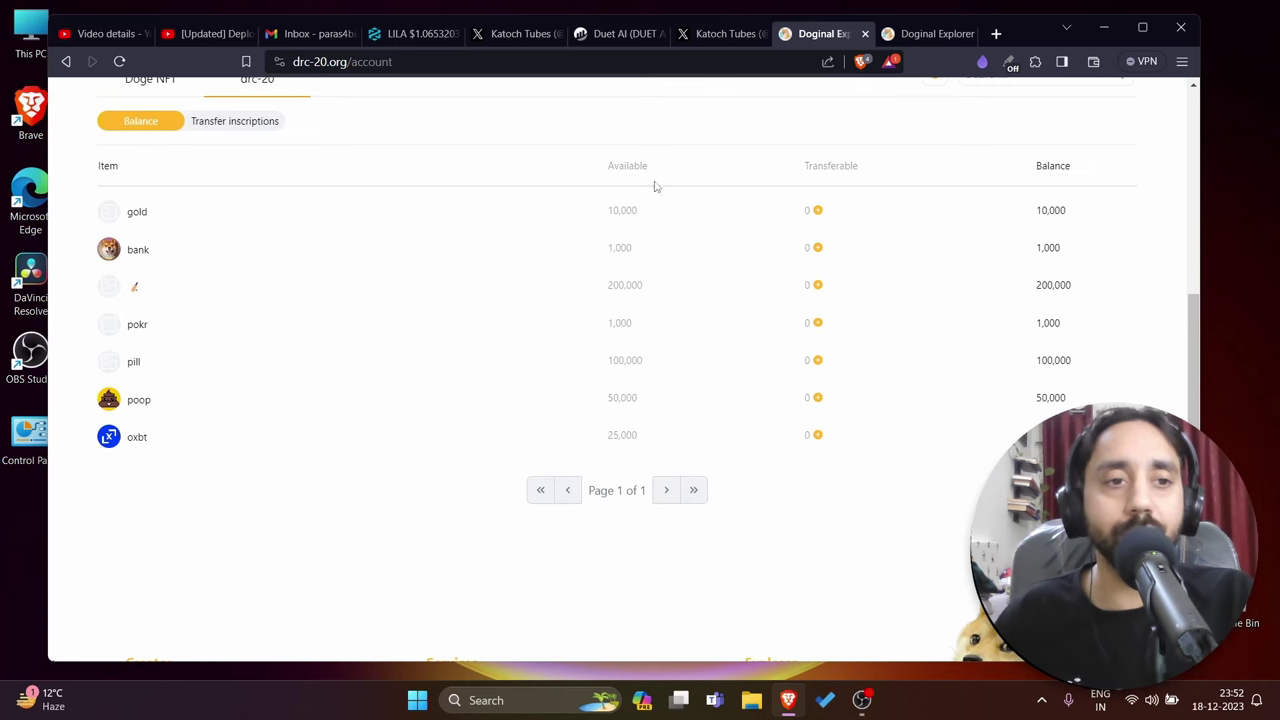
Open Doge Labs Wallet, browse its tokens and Doginals, then return to the 3.27 DOGE home
left_click(1035, 63)
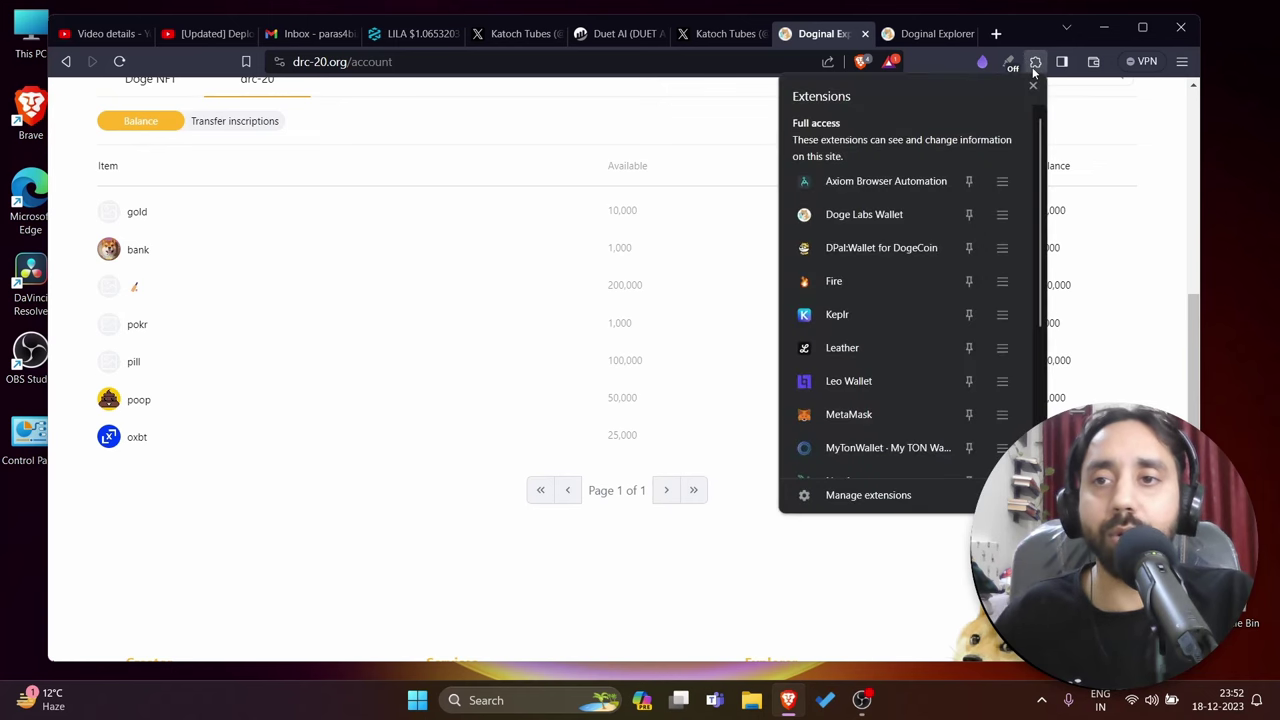
left_click(876, 214)
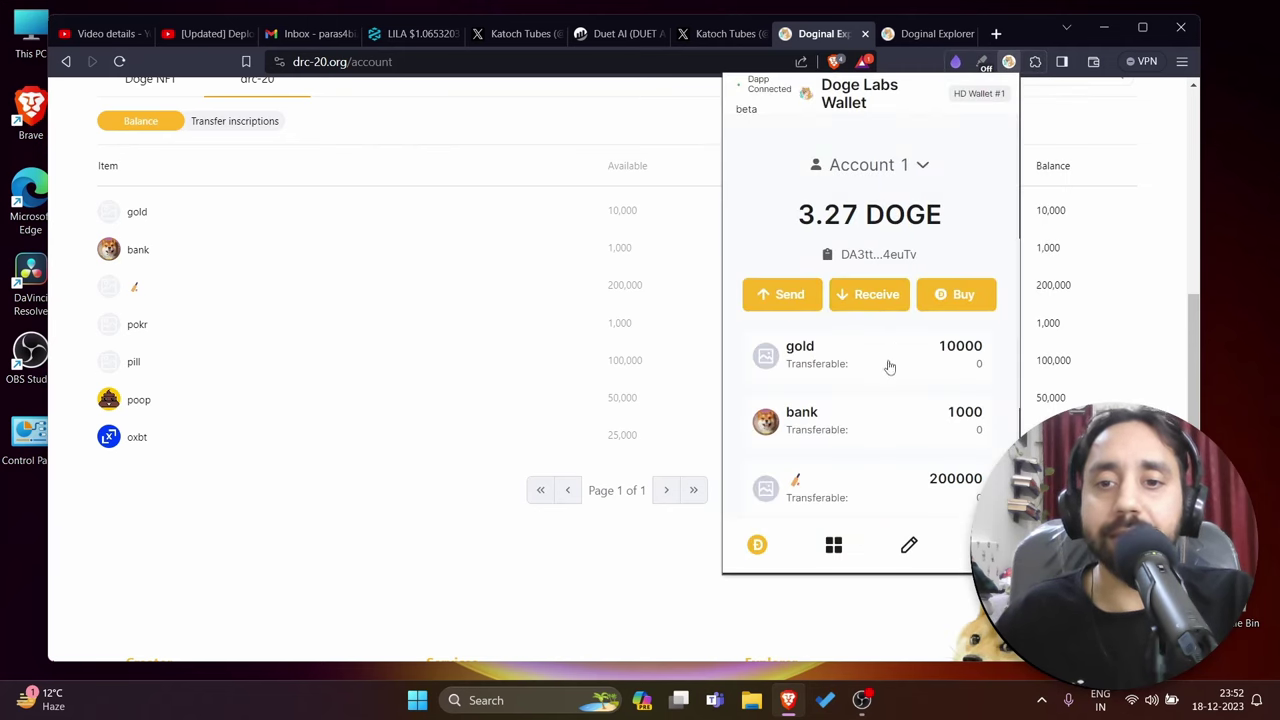
scroll(837, 363, "down", 1)
scroll(837, 363, "down", 1)
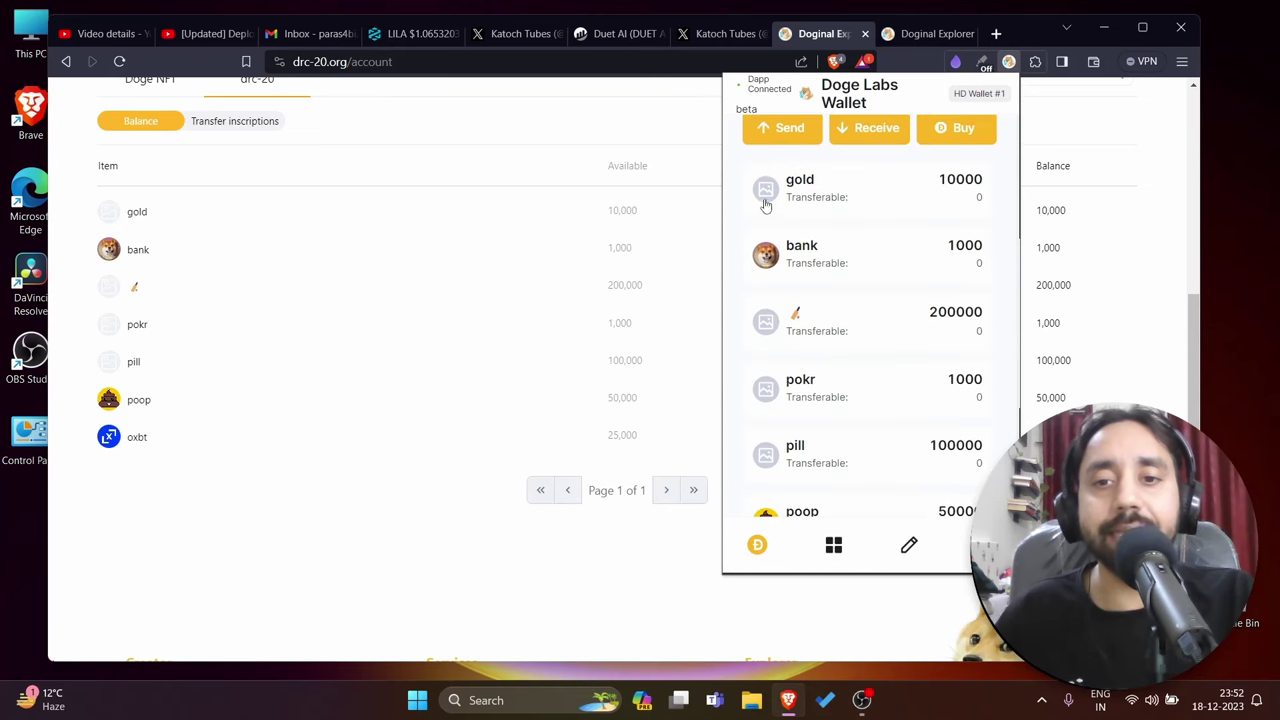
left_click(835, 550)
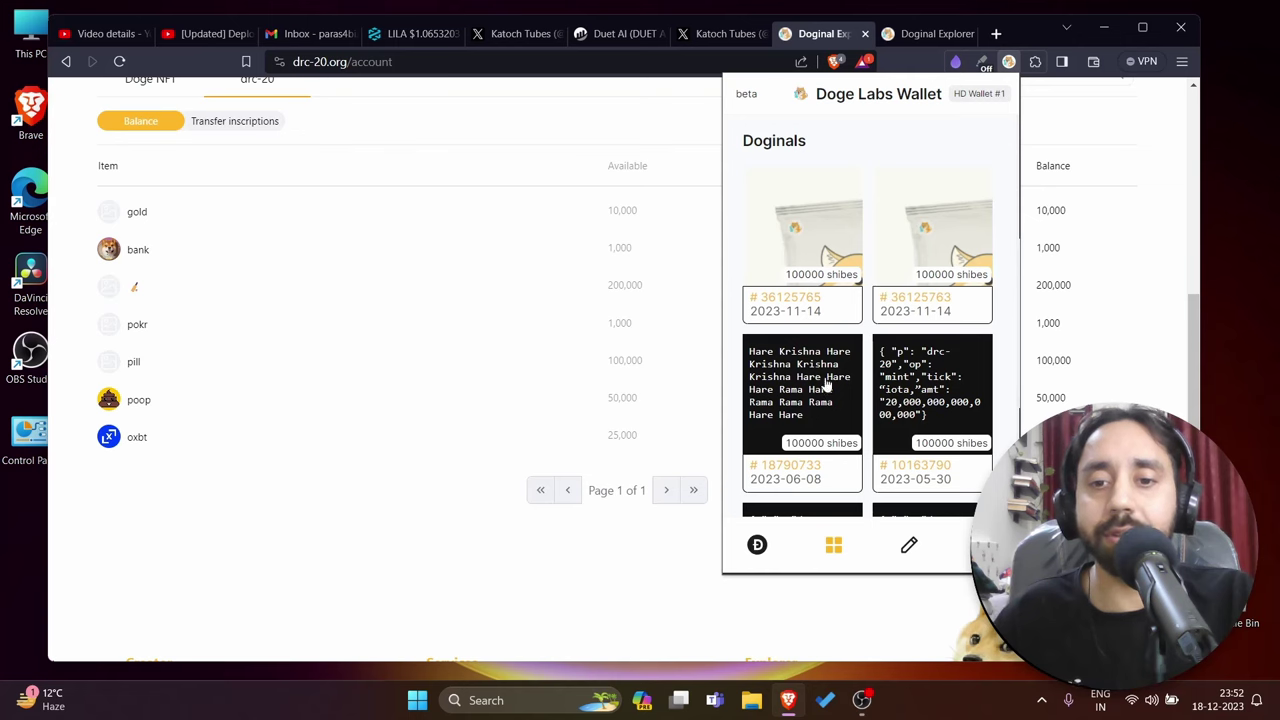
left_click(762, 556)
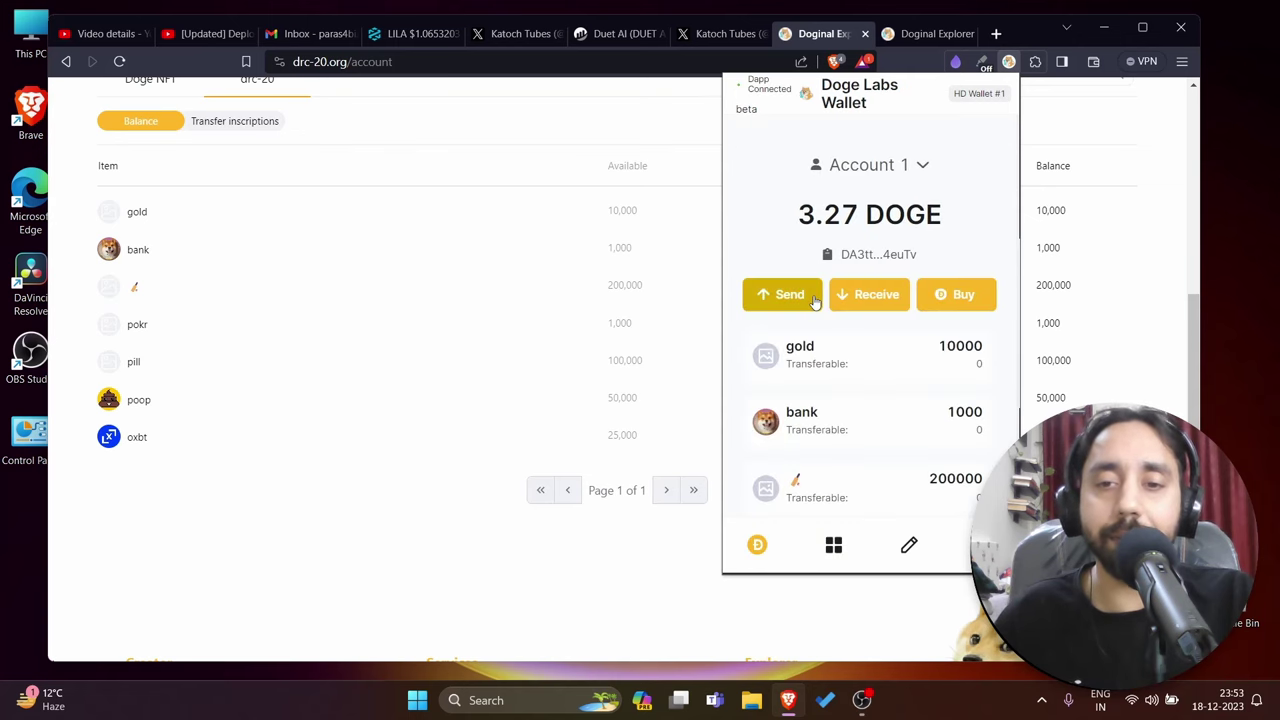
Close the wallet, go back to My Account and scroll to the 25,000 oxbt row
scroll(815, 298, "down", 2)
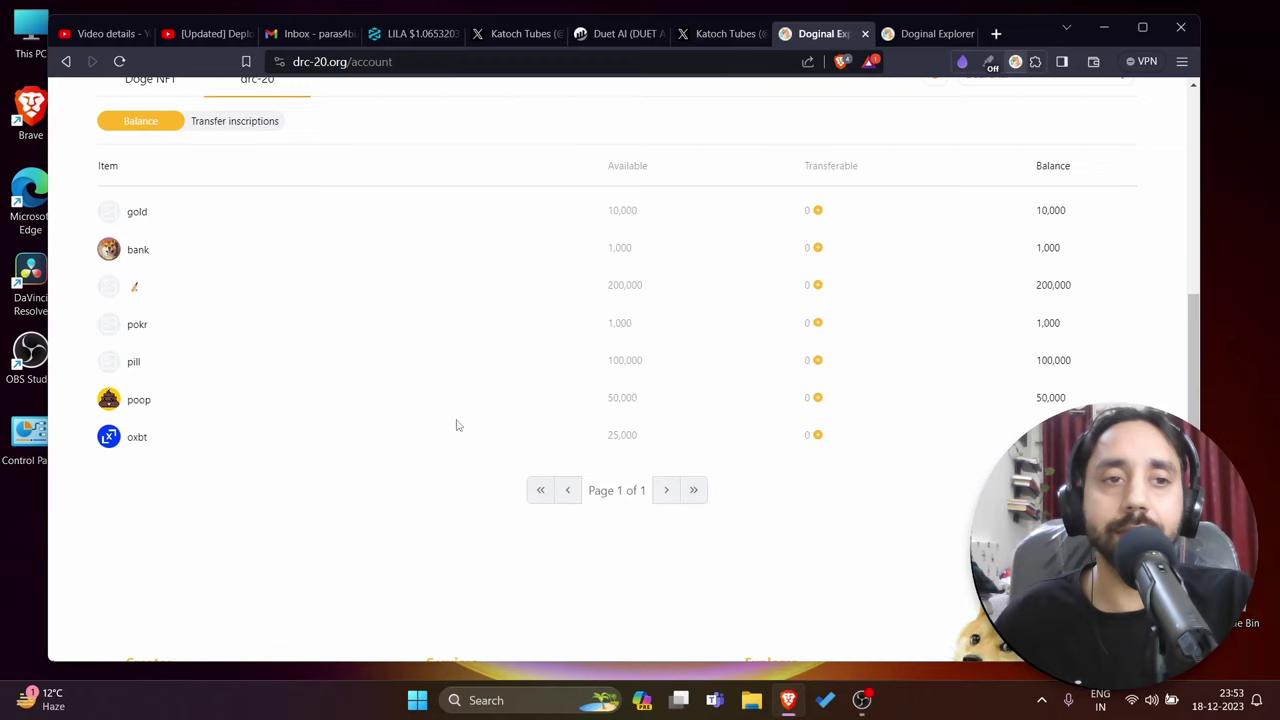
scroll(456, 425, "up", 3)
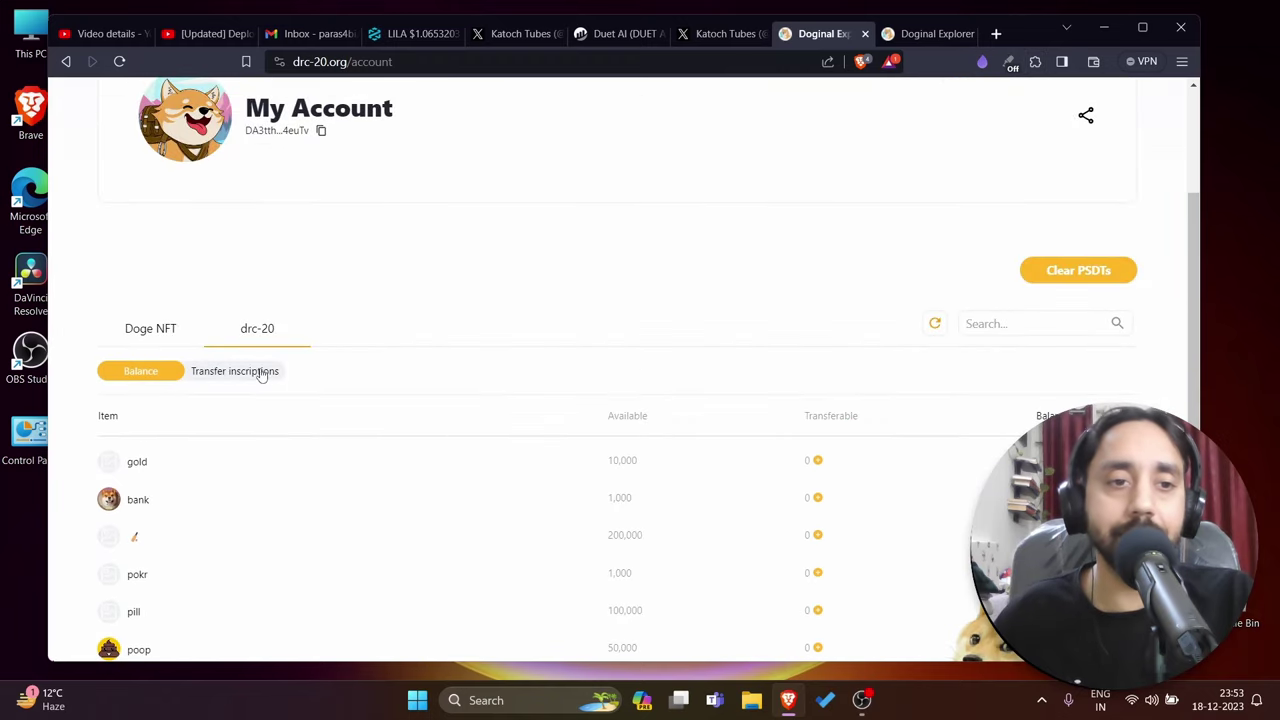
scroll(262, 376, "up", 2)
scroll(262, 376, "down", 2)
scroll(726, 188, "up", 3)
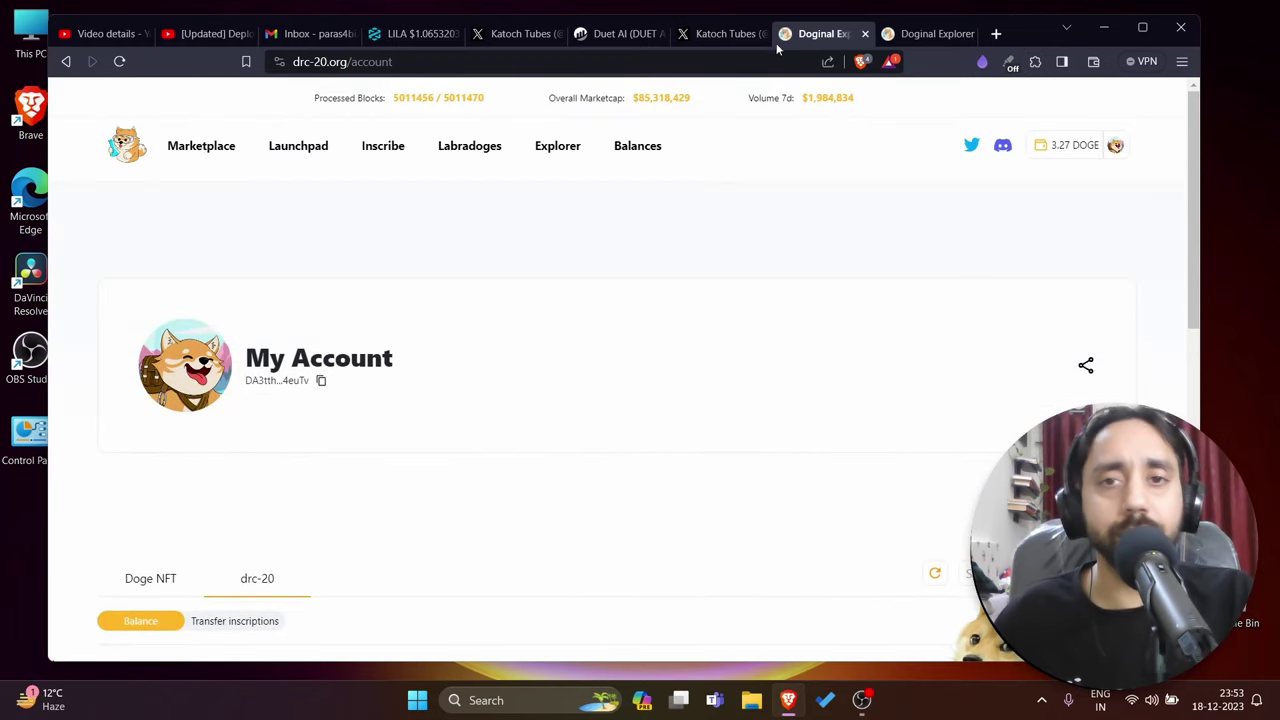
left_click(66, 62)
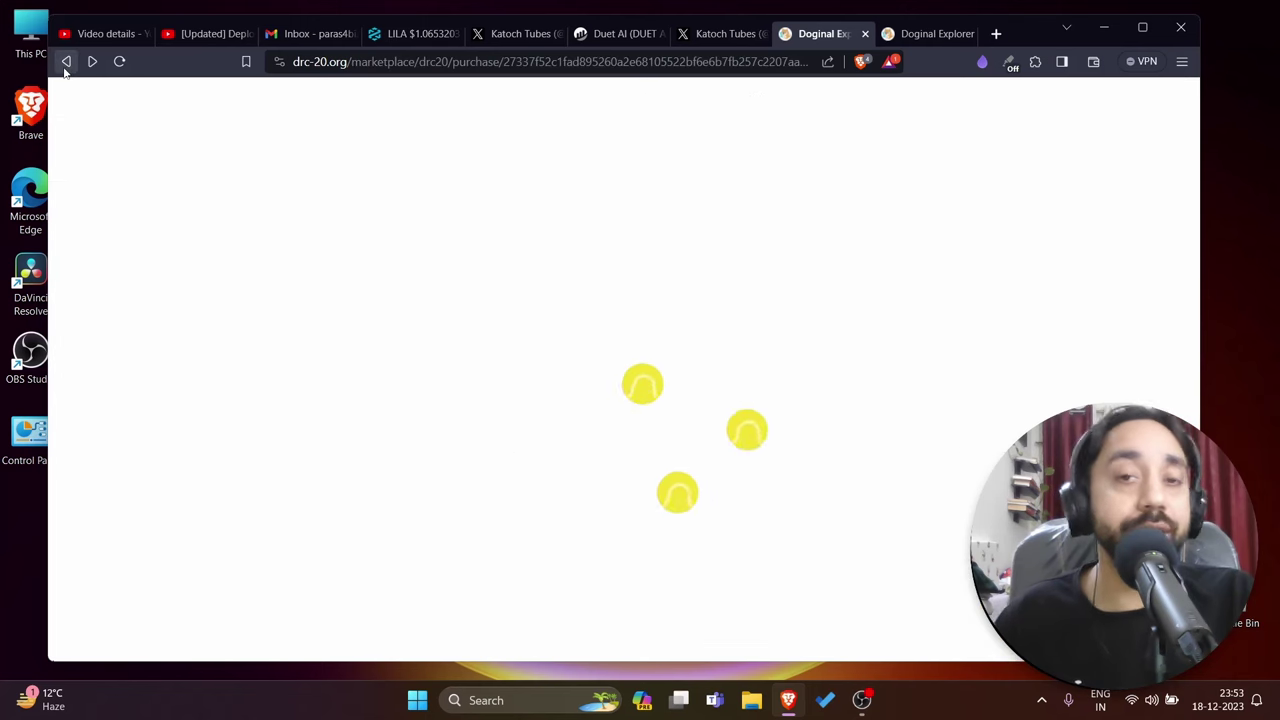
scroll(663, 300, "down", 4)
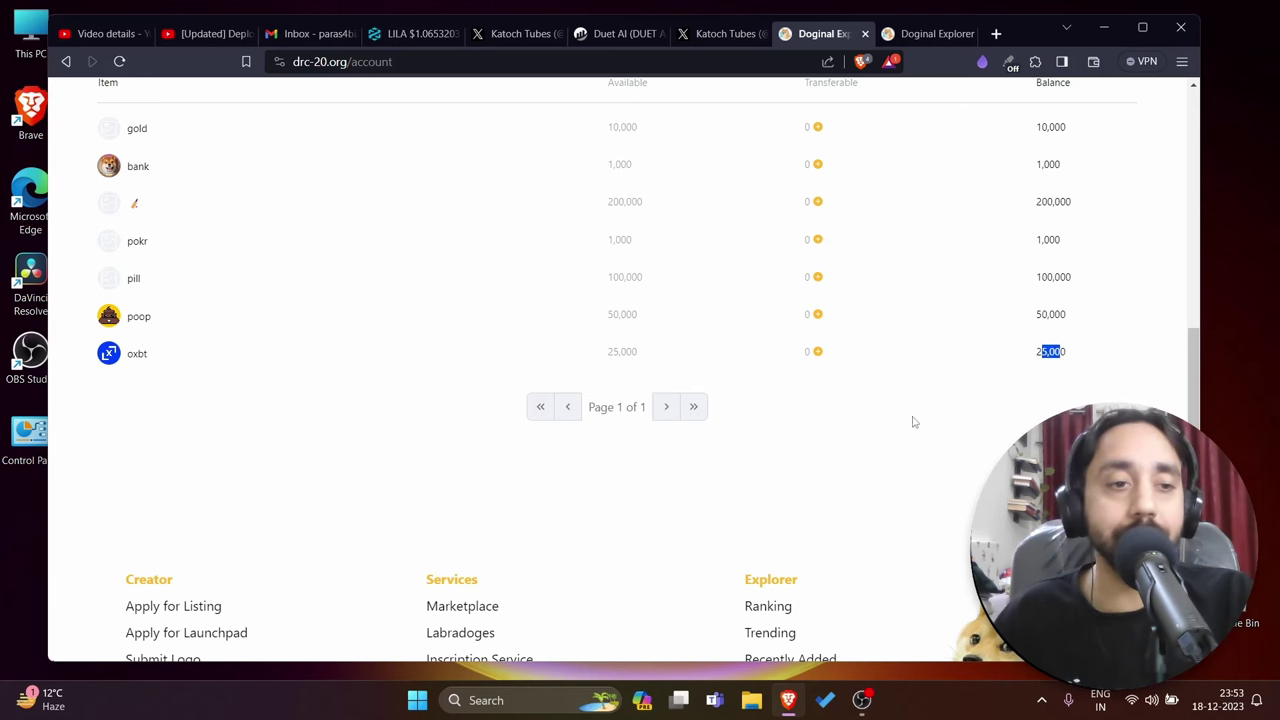
In Doge Labs Wallet, select oxbt and start a TRANSFER with 25,000 available to inscribe
left_click(1036, 63)
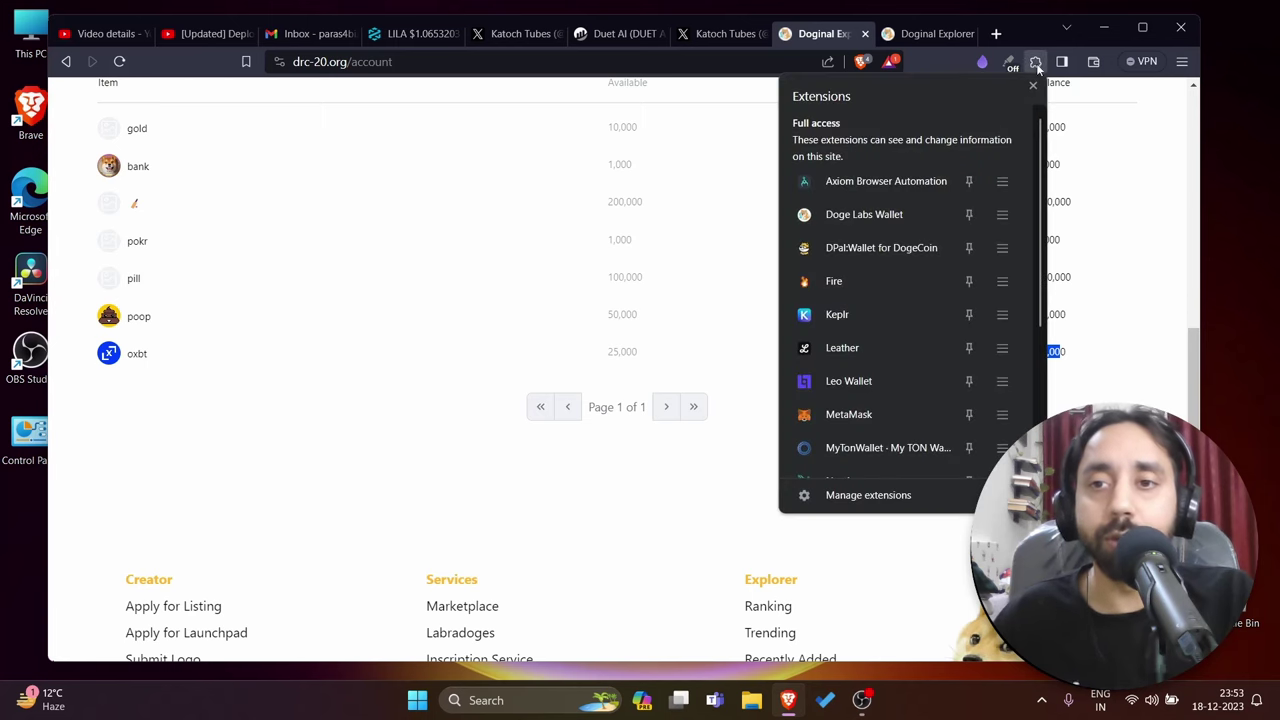
left_click(882, 215)
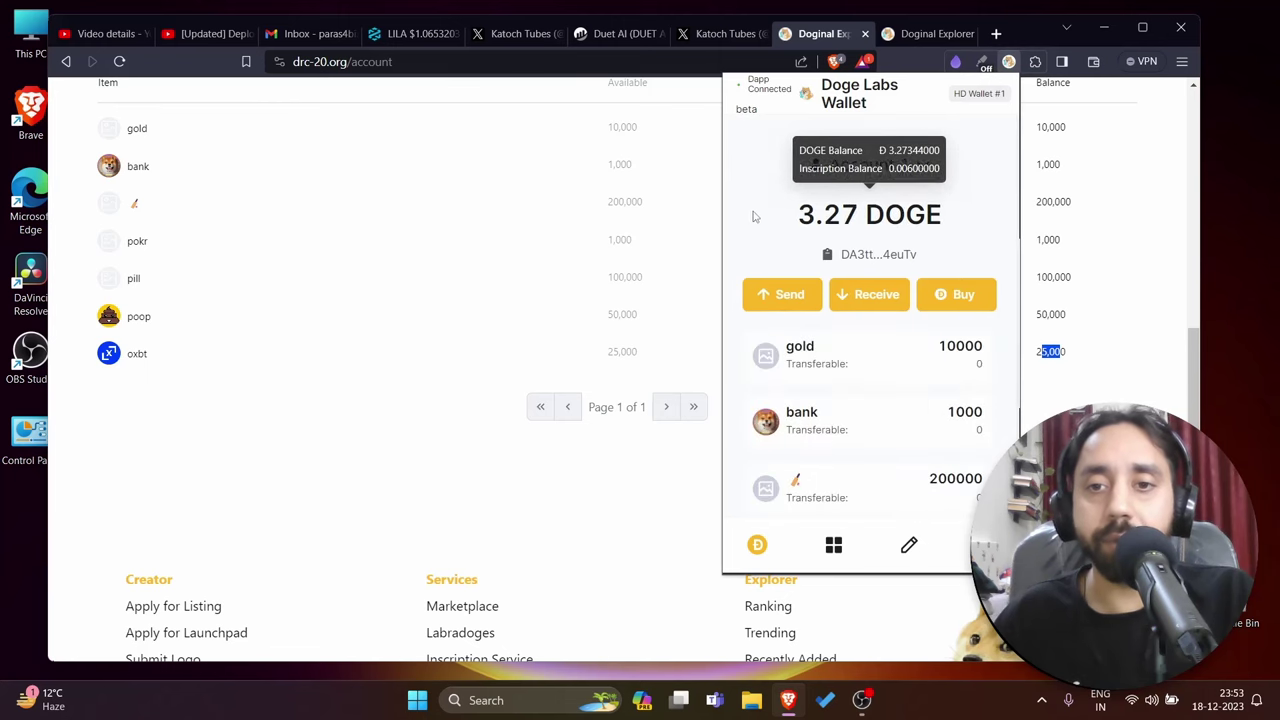
scroll(755, 217, "down", 2)
scroll(808, 238, "down", 2)
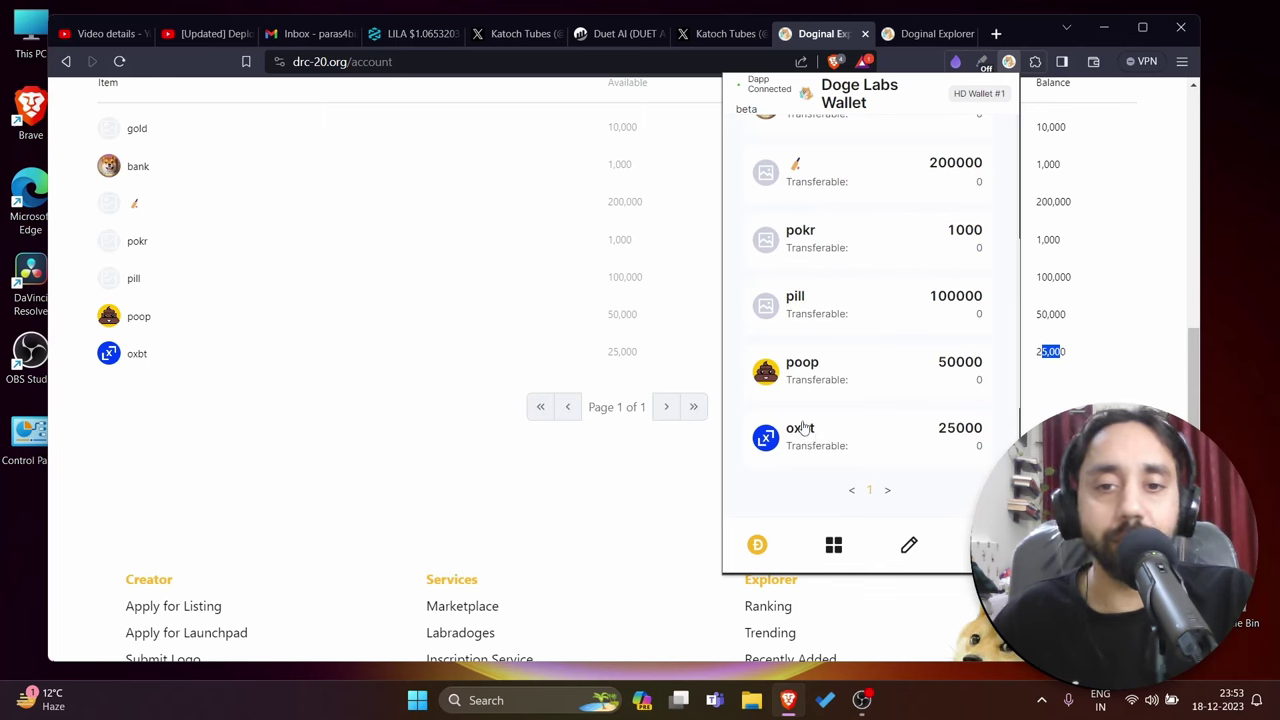
left_click(805, 428)
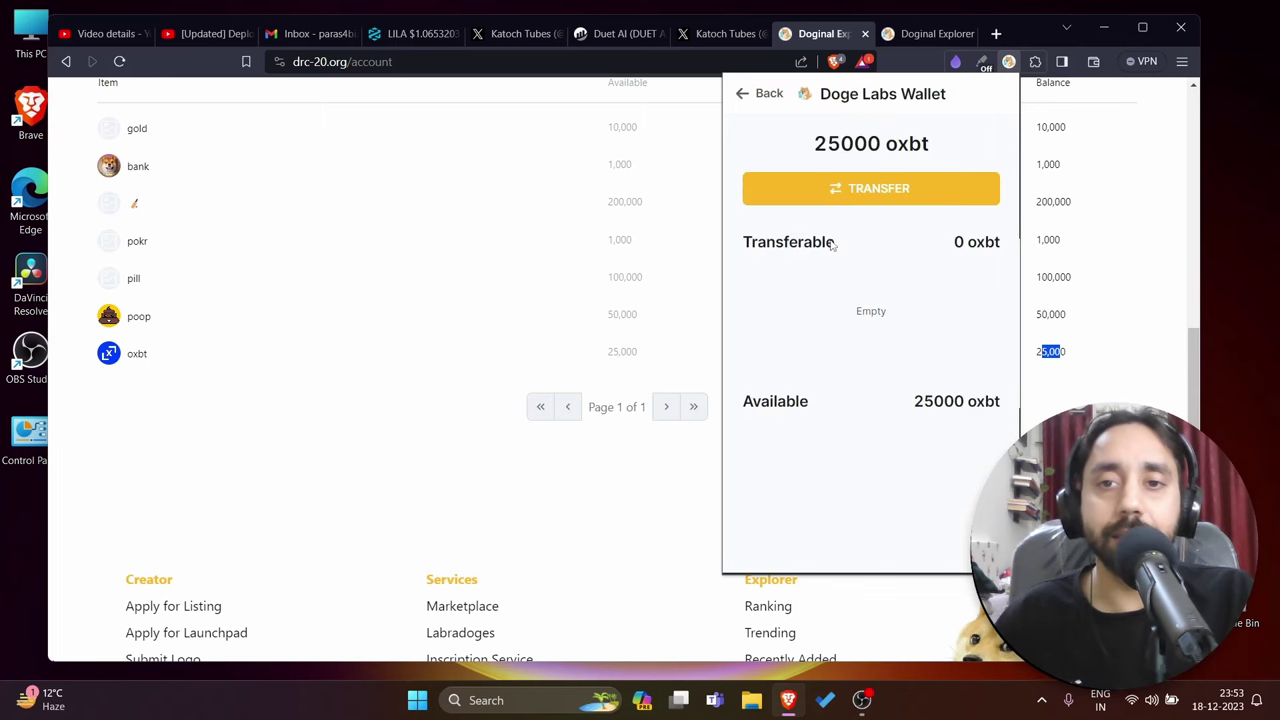
left_click(869, 191)
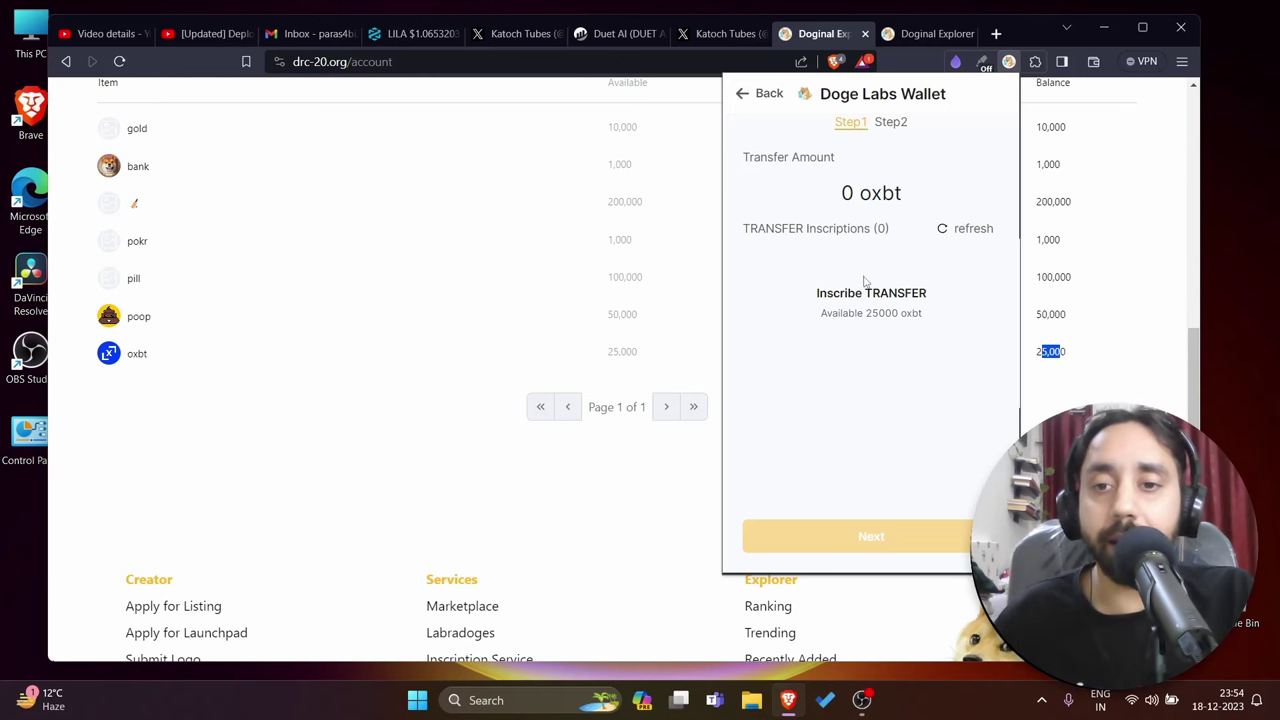
Draft a 1000 oxbt TRANSFER inscription at Avg fee rate, check its 2.650412 DOGE total, then dismiss the wallet
left_click(902, 309)
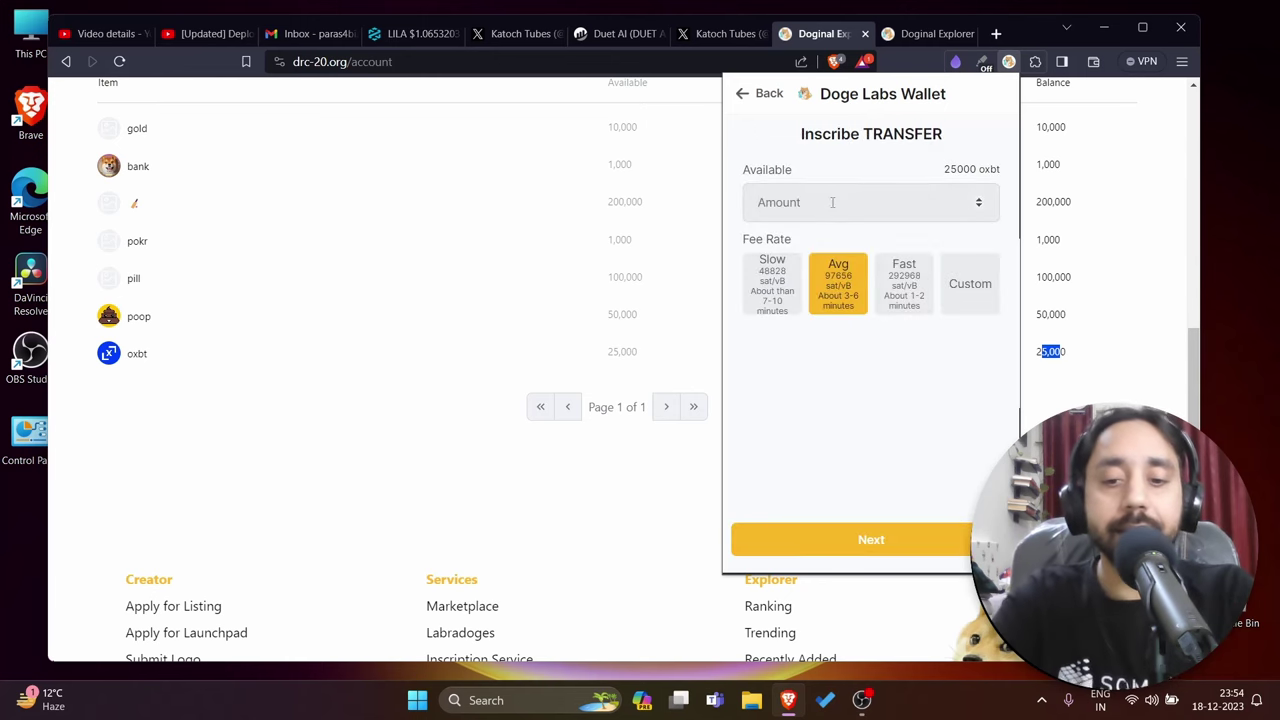
type("10")
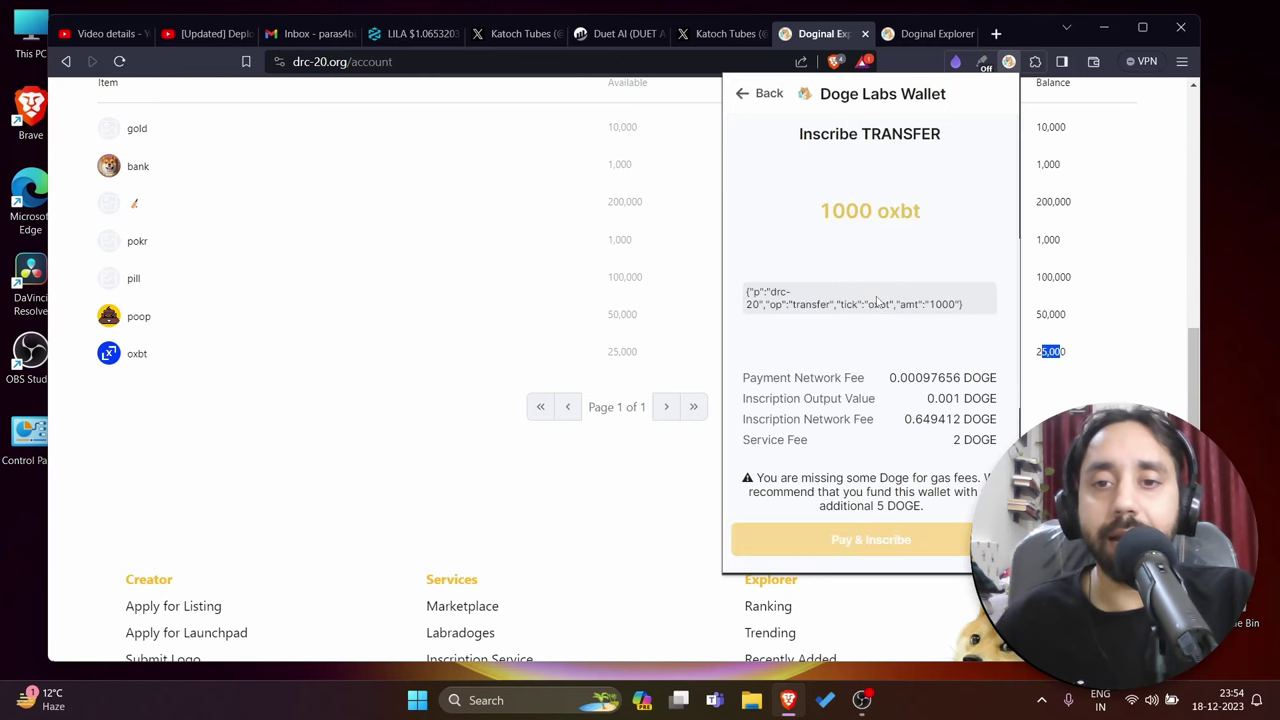
scroll(810, 305, "down", 1)
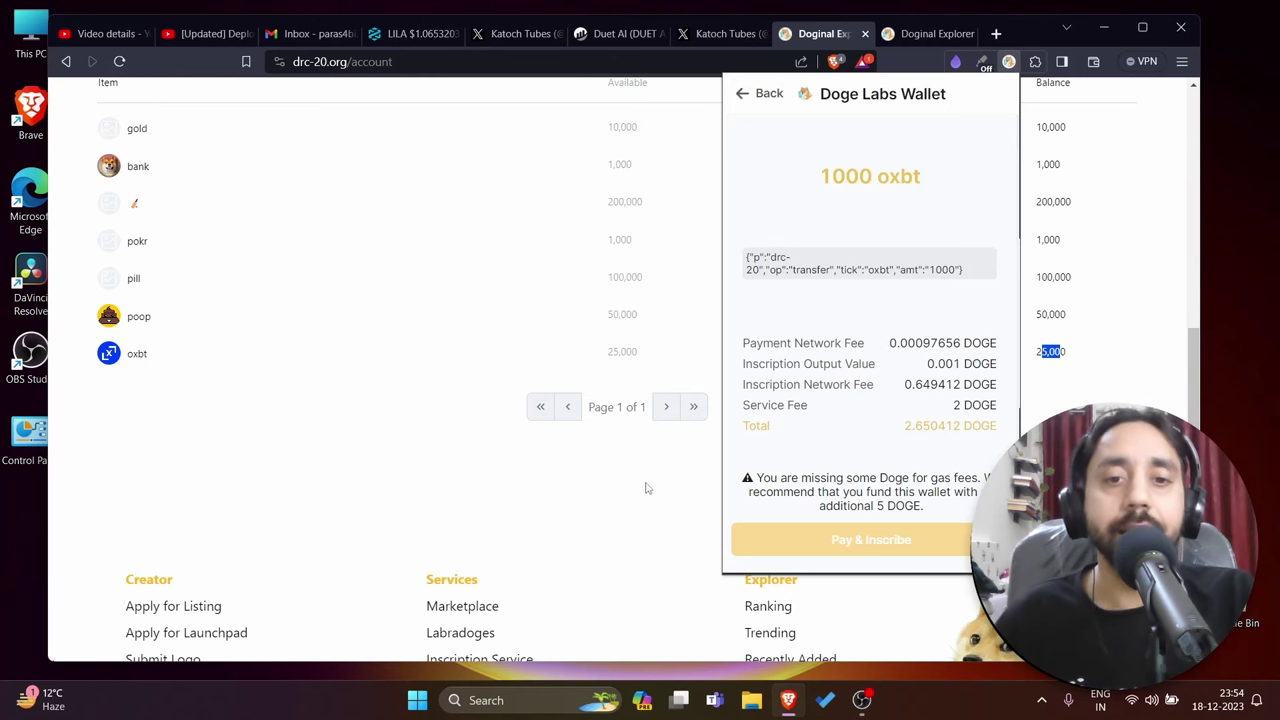
left_click(500, 437)
Open the oxbt token page in the Marketplace and browse its listing cards
scroll(426, 436, "up", 5)
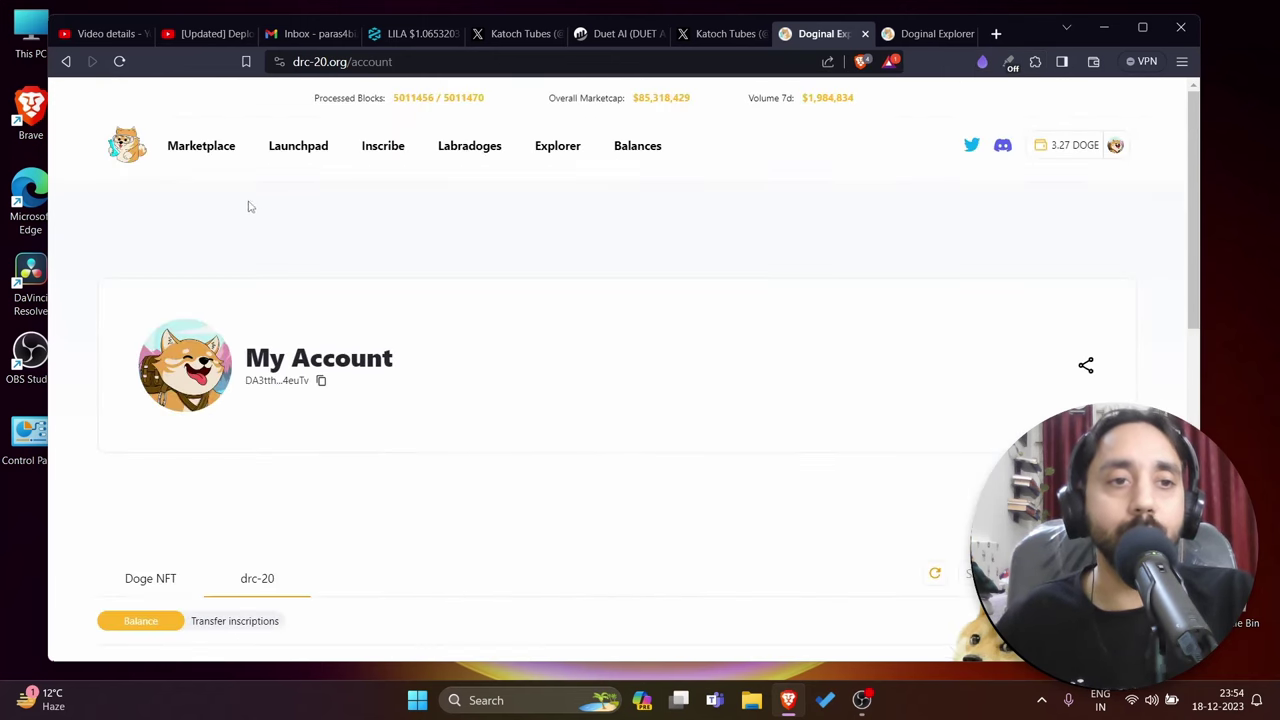
left_click(205, 152)
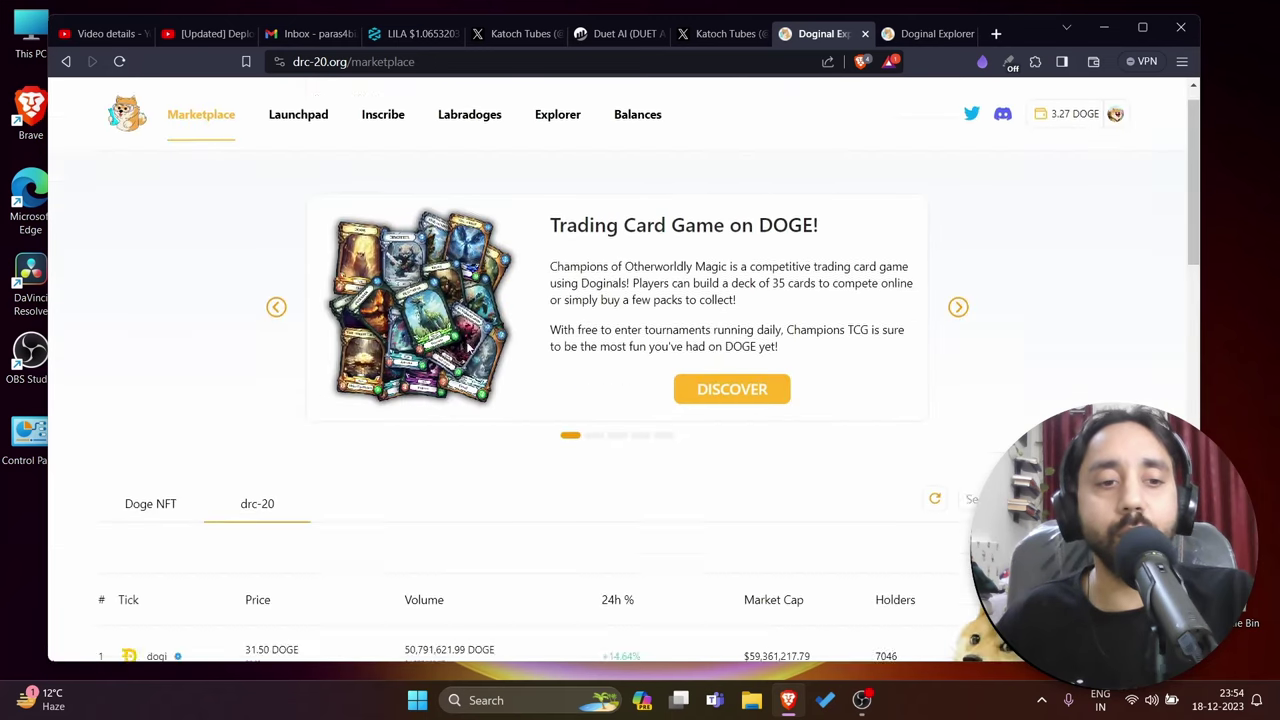
scroll(466, 346, "down", 3)
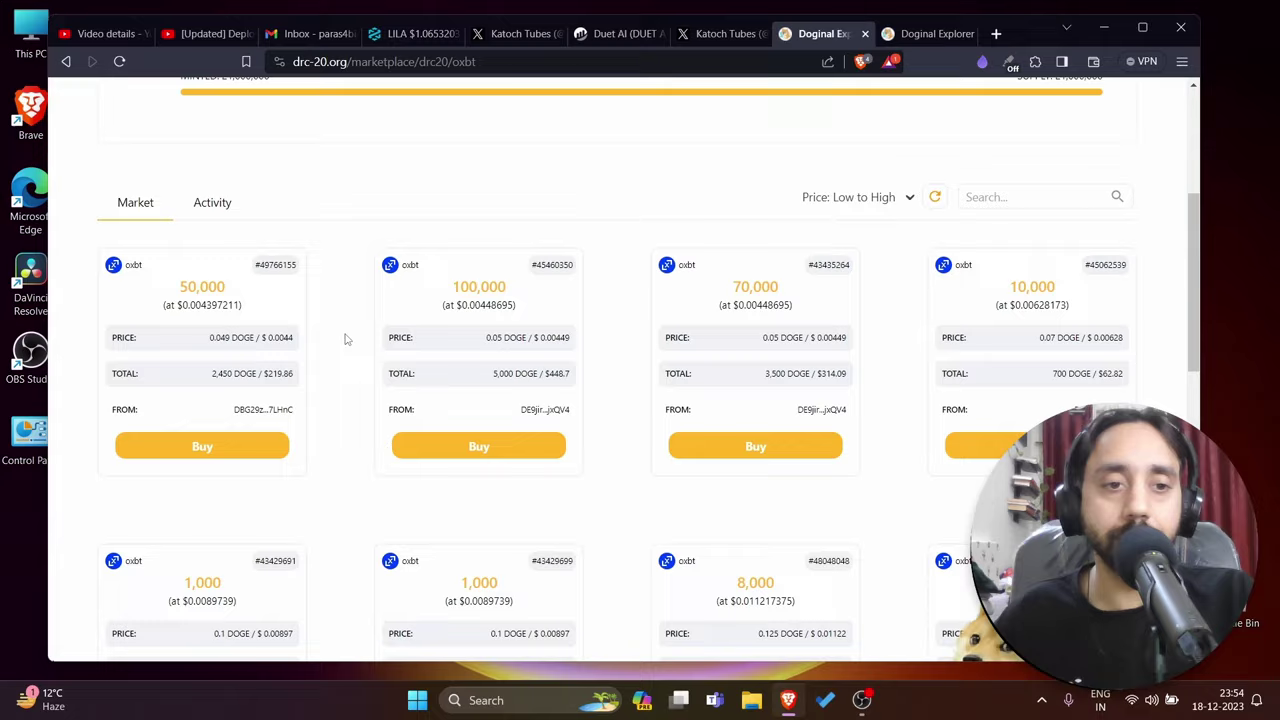
scroll(344, 339, "up", 2)
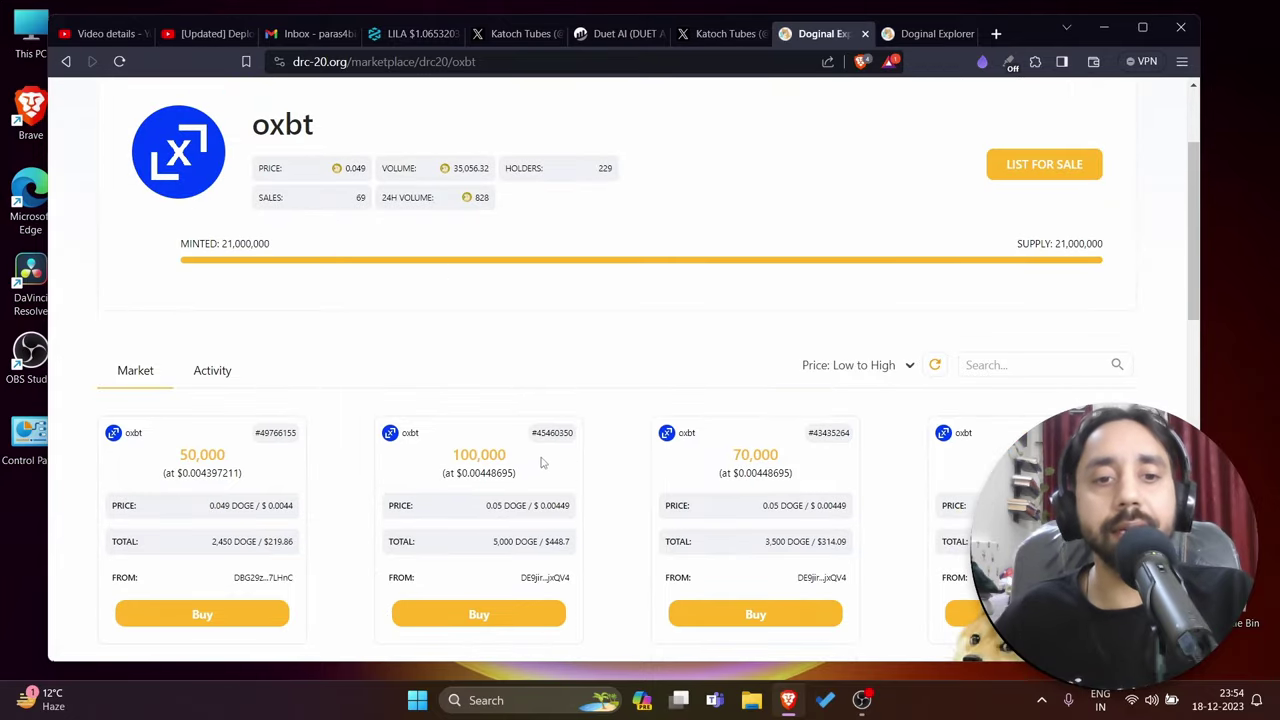
scroll(536, 462, "down", 2)
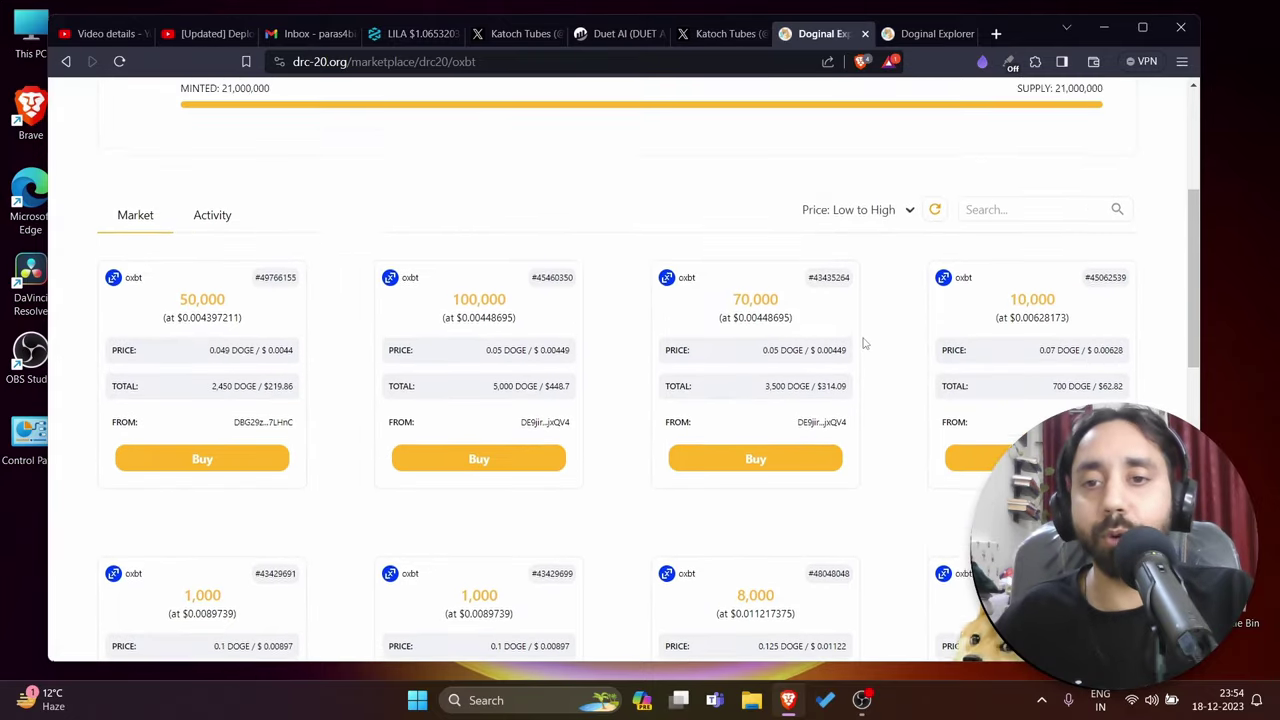
scroll(864, 343, "up", 3)
Examine the 1,000-oxbt lots priced at 100 DOGE each
scroll(533, 422, "down", 5)
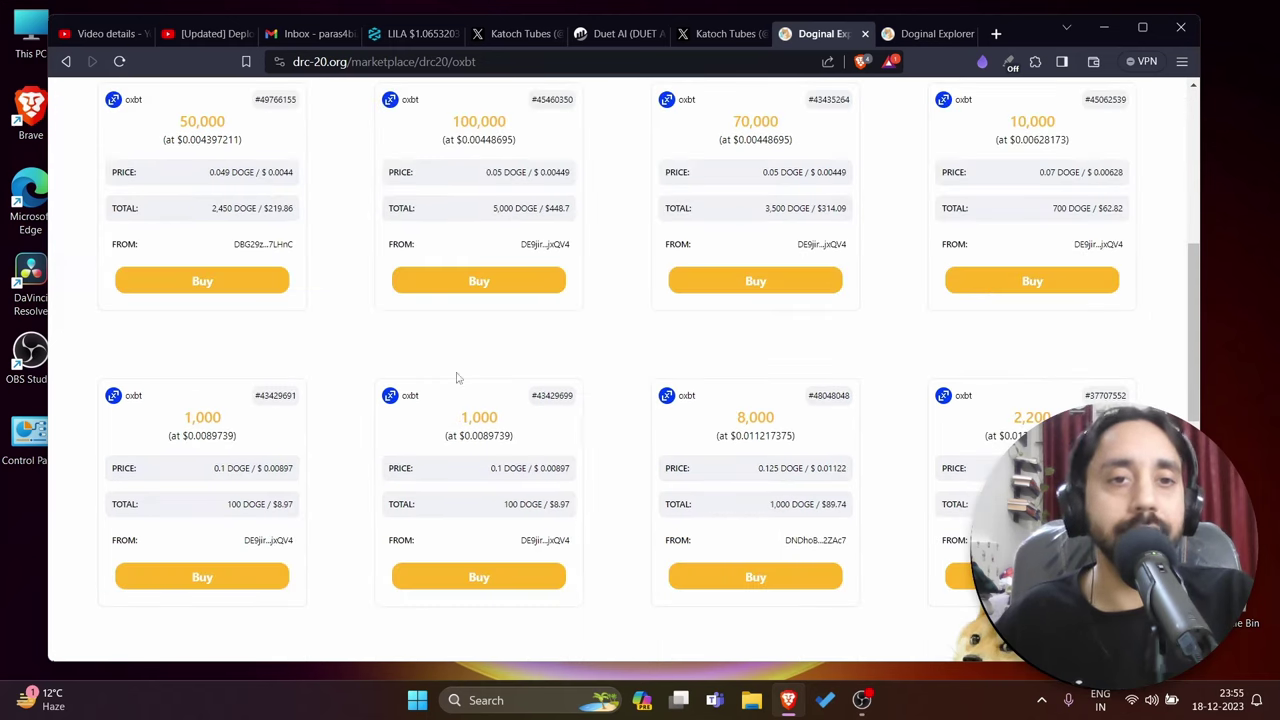
scroll(608, 335, "down", 1)
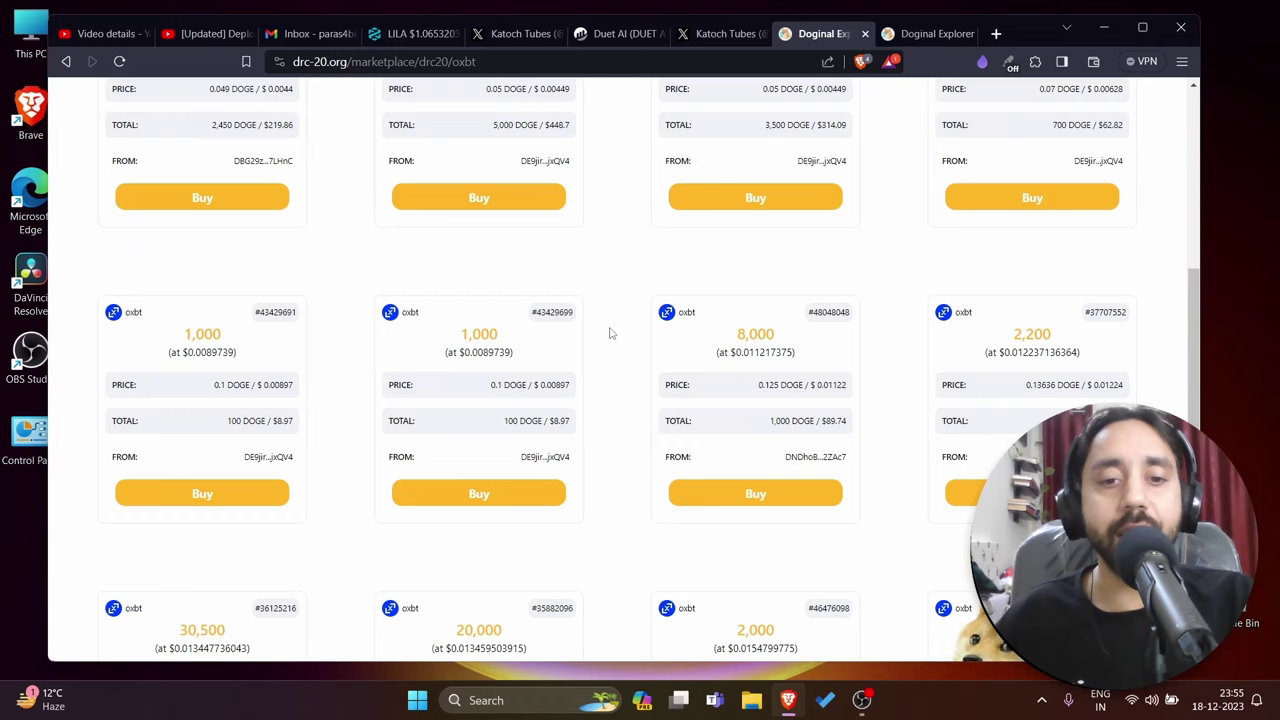
scroll(608, 336, "down", 1)
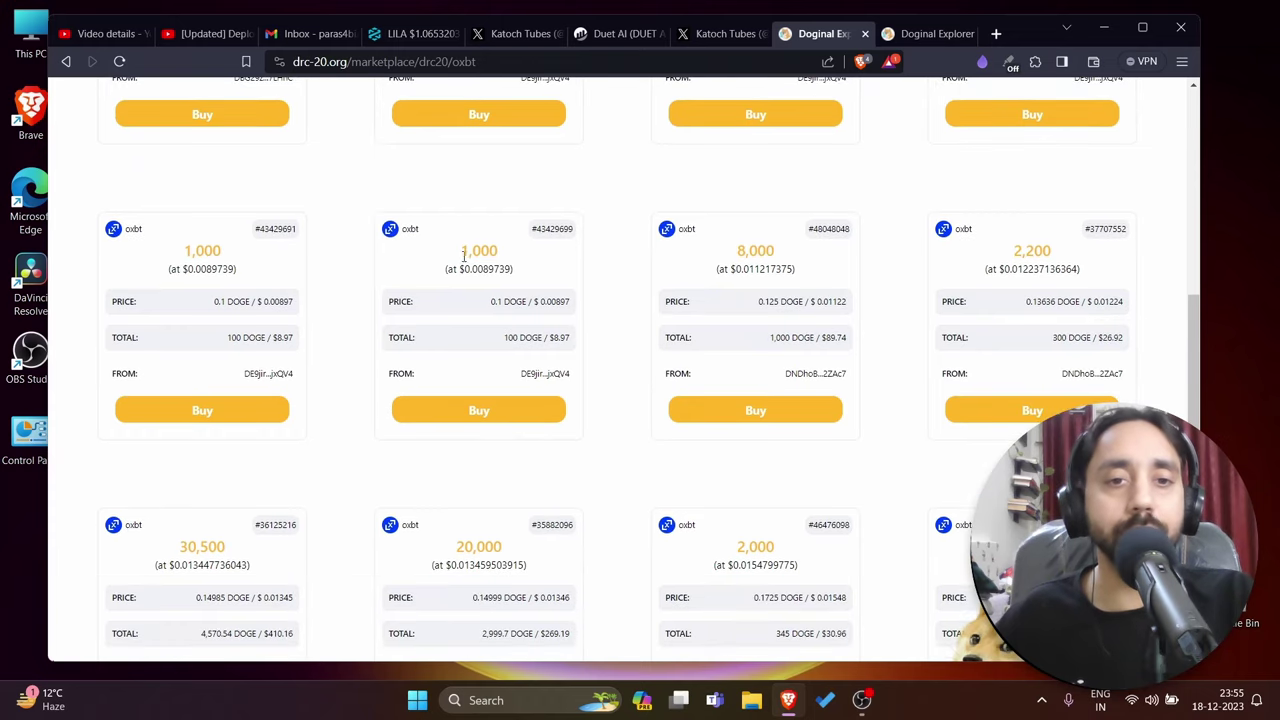
left_click_drag(463, 250, 521, 252)
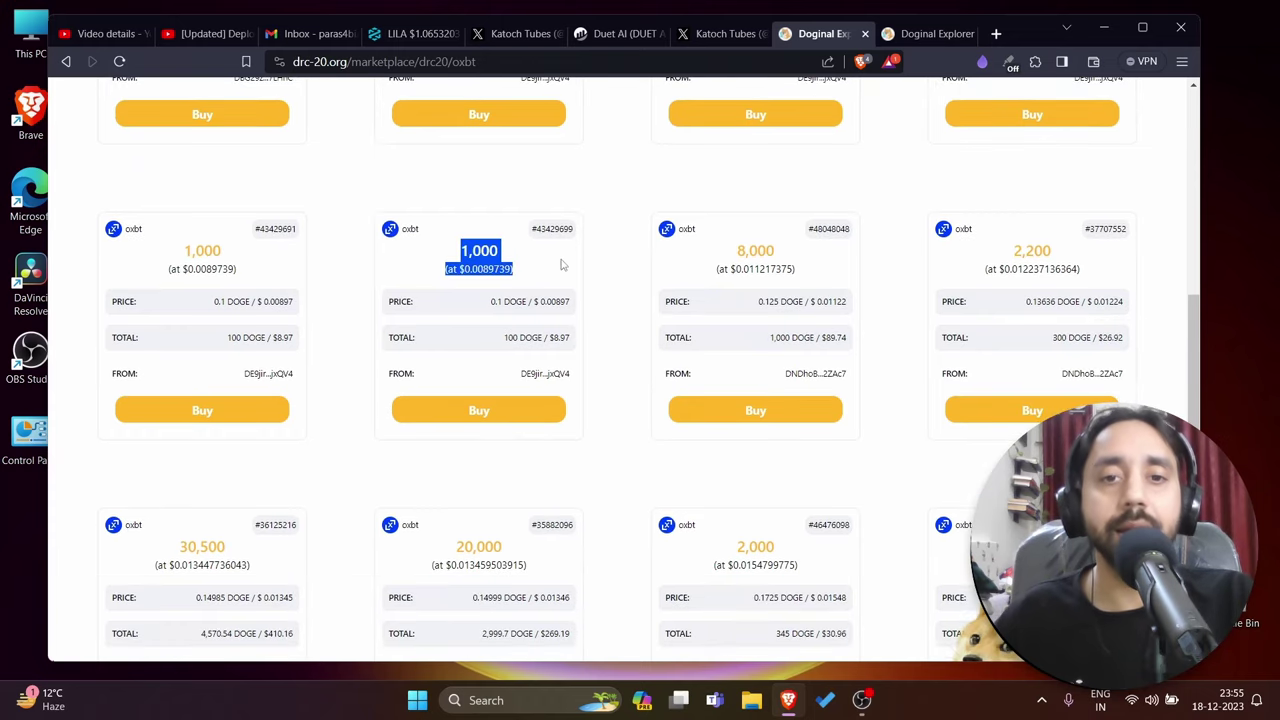
scroll(634, 315, "up", 3)
scroll(849, 257, "up", 2)
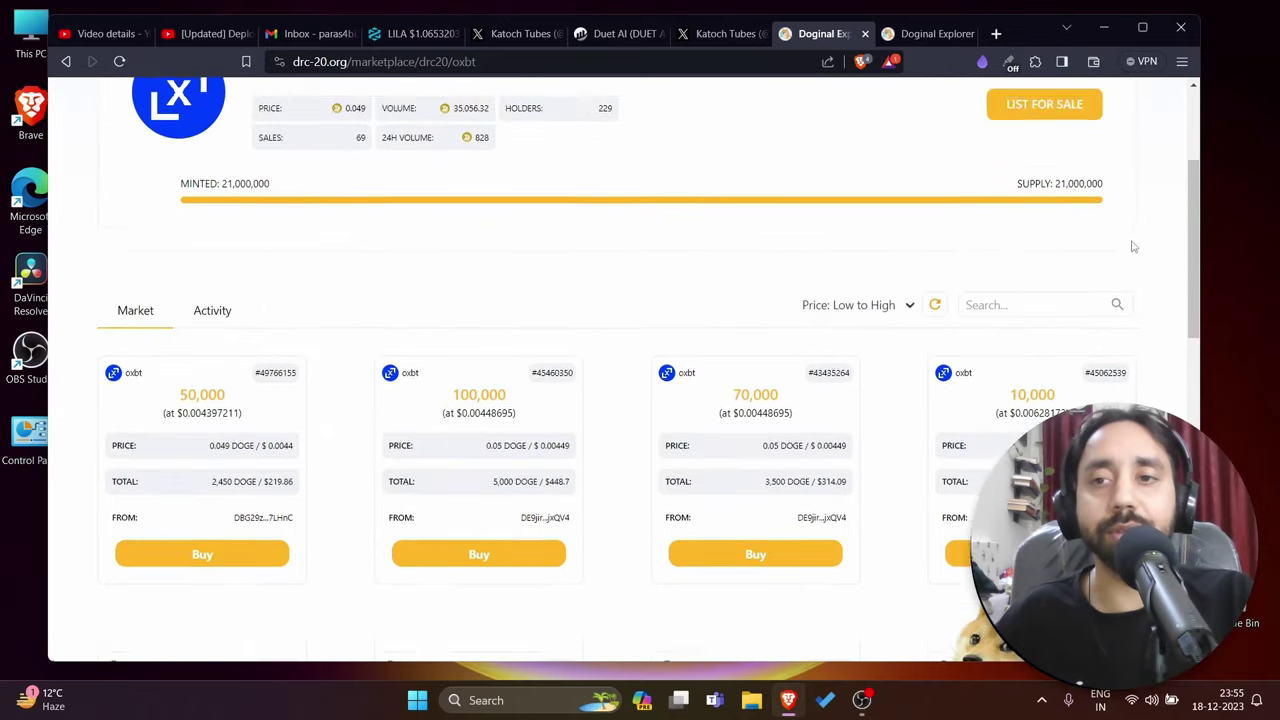
scroll(1133, 246, "up", 3)
Find the account's drc-20 Transfer inscriptions list empty, then go back to the oxbt marketplace
left_click(1043, 329)
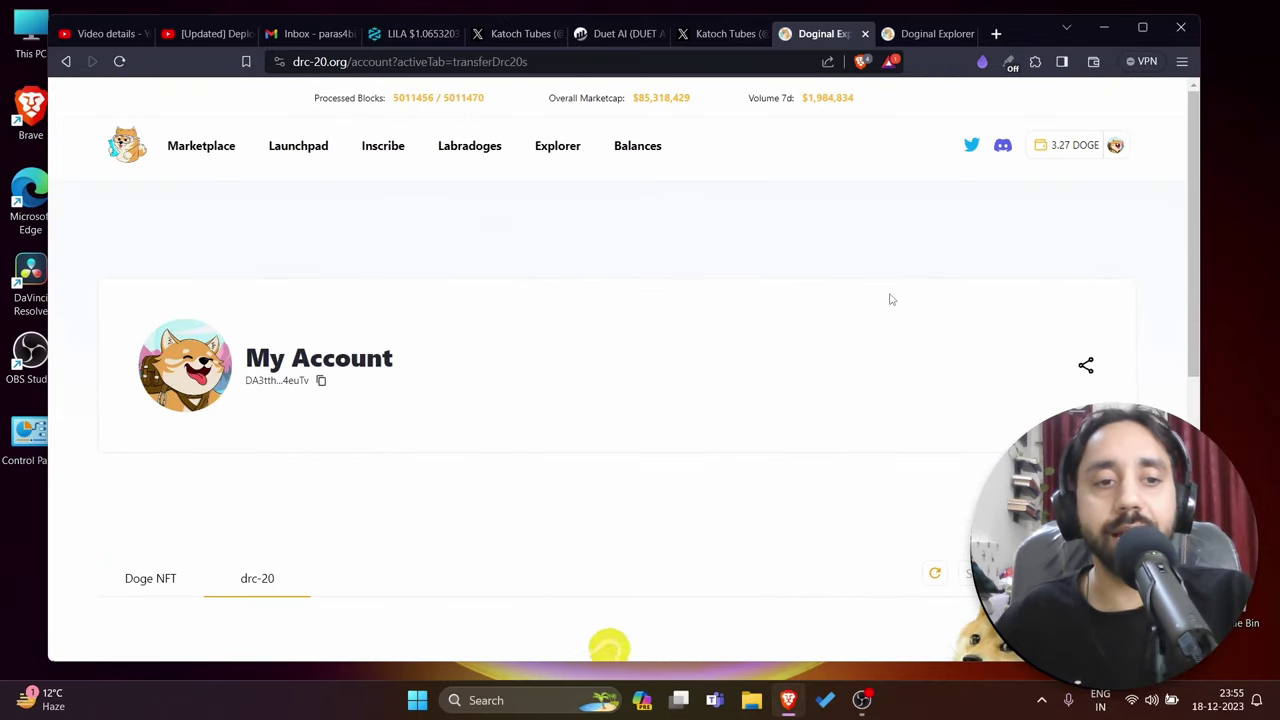
scroll(820, 300, "down", 1)
scroll(278, 328, "down", 2)
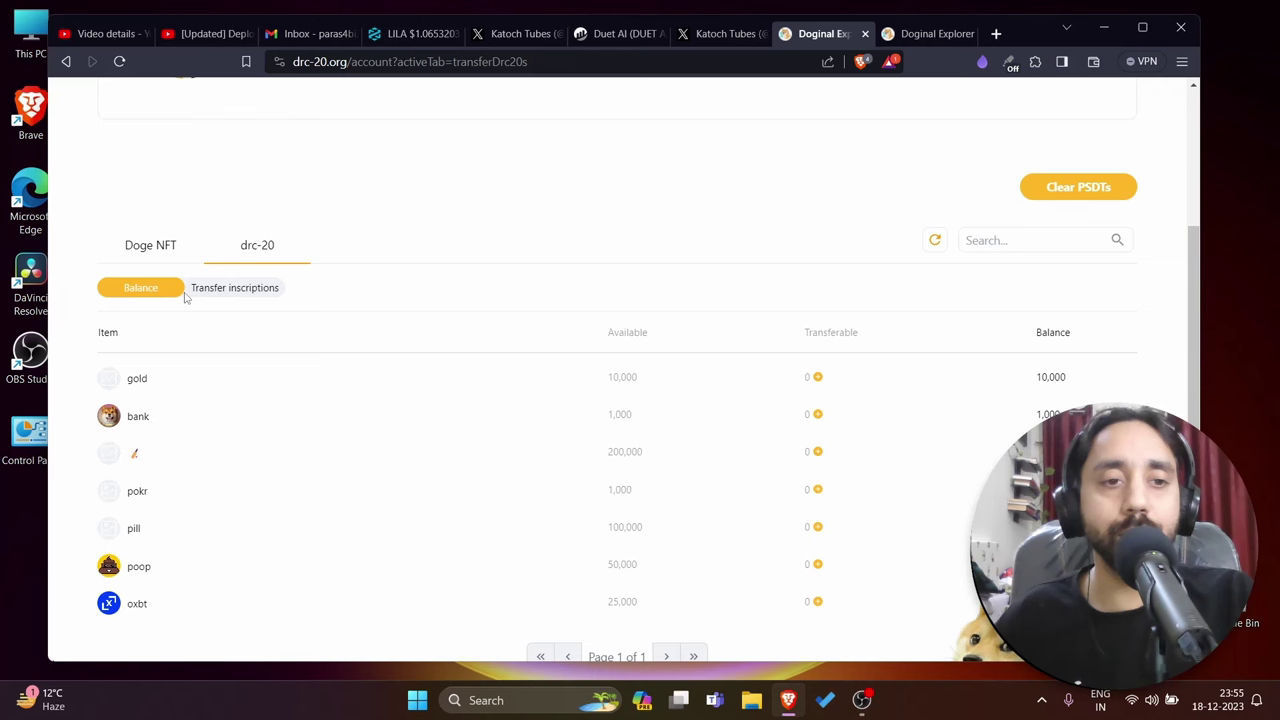
left_click(249, 292)
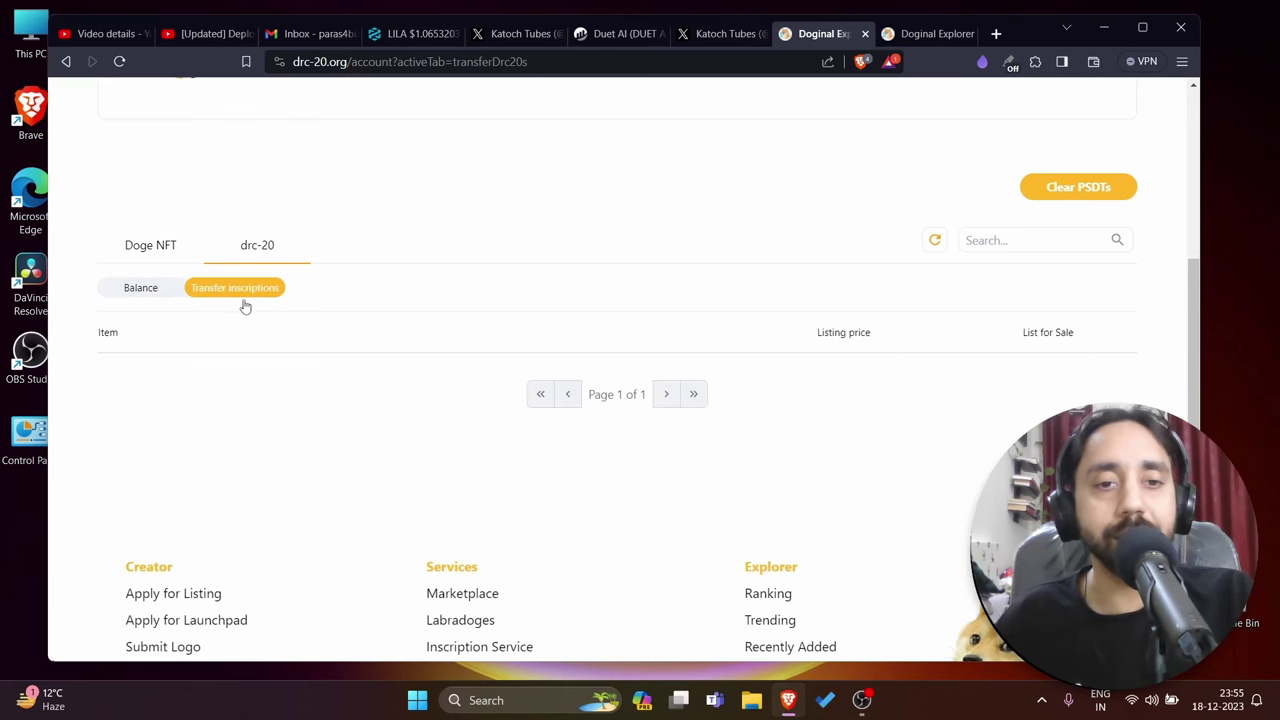
left_click(155, 290)
scroll(540, 315, "up", 3)
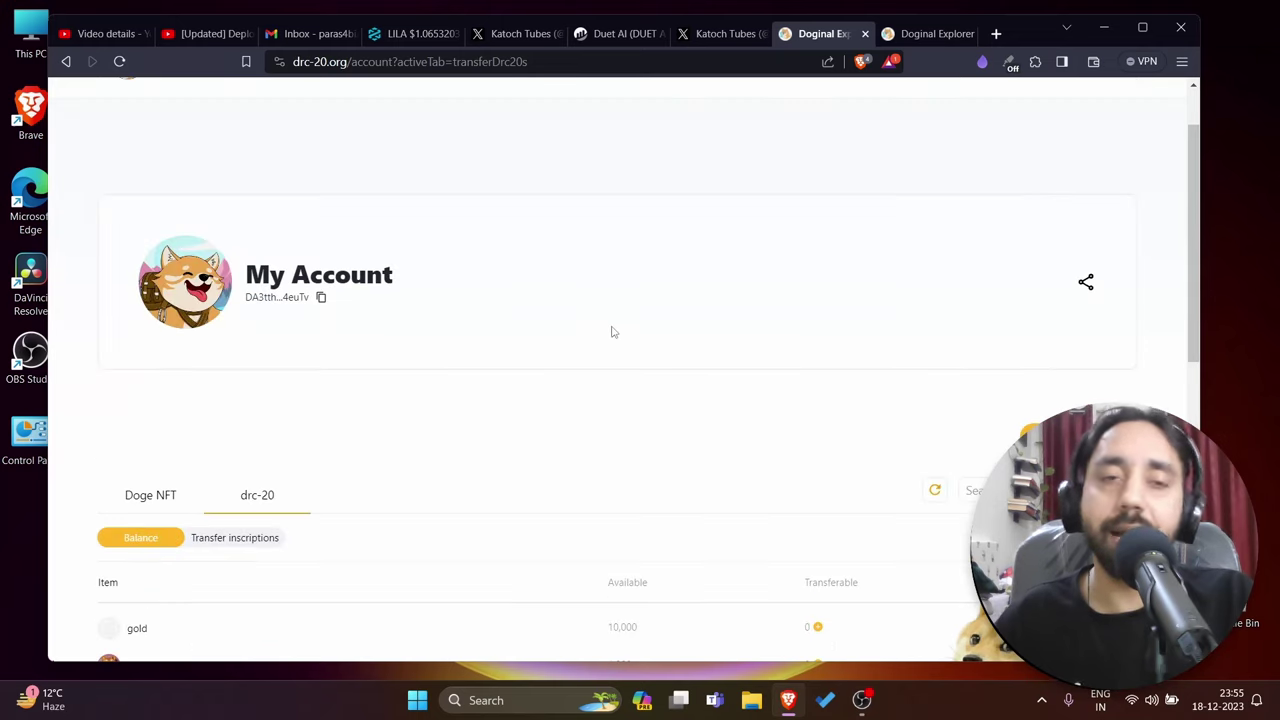
left_click(60, 63)
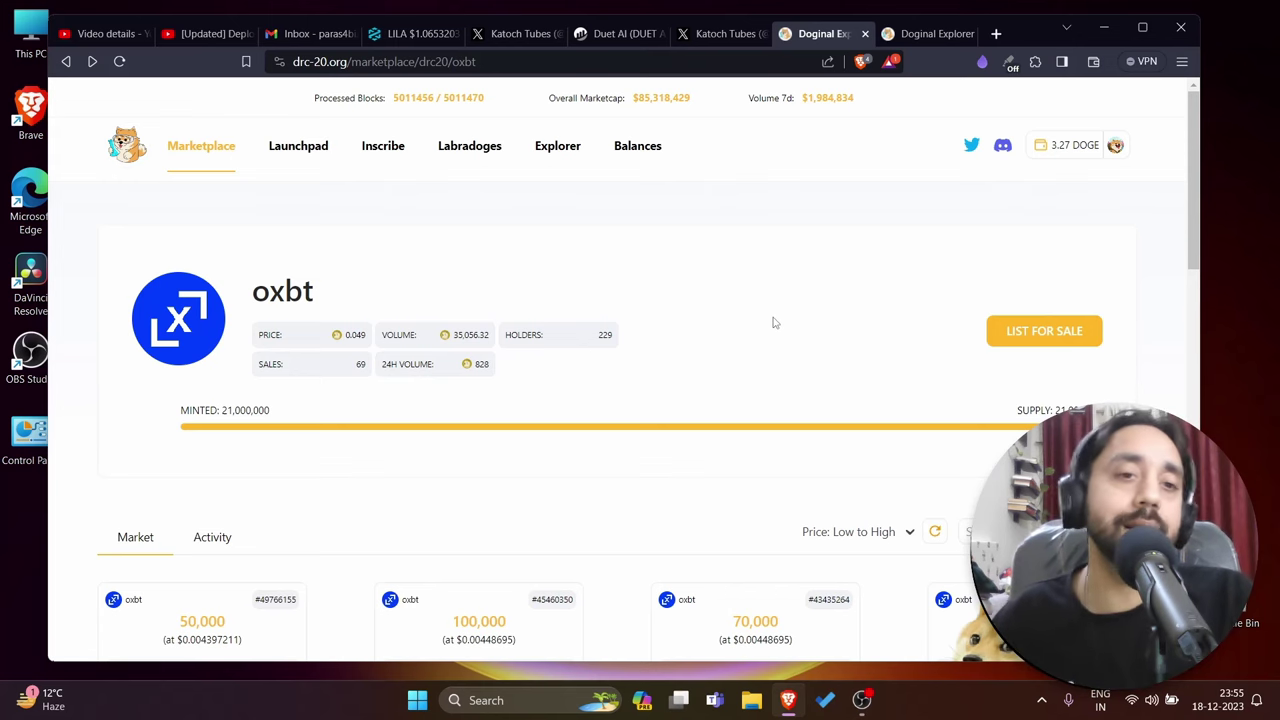
scroll(727, 348, "down", 3)
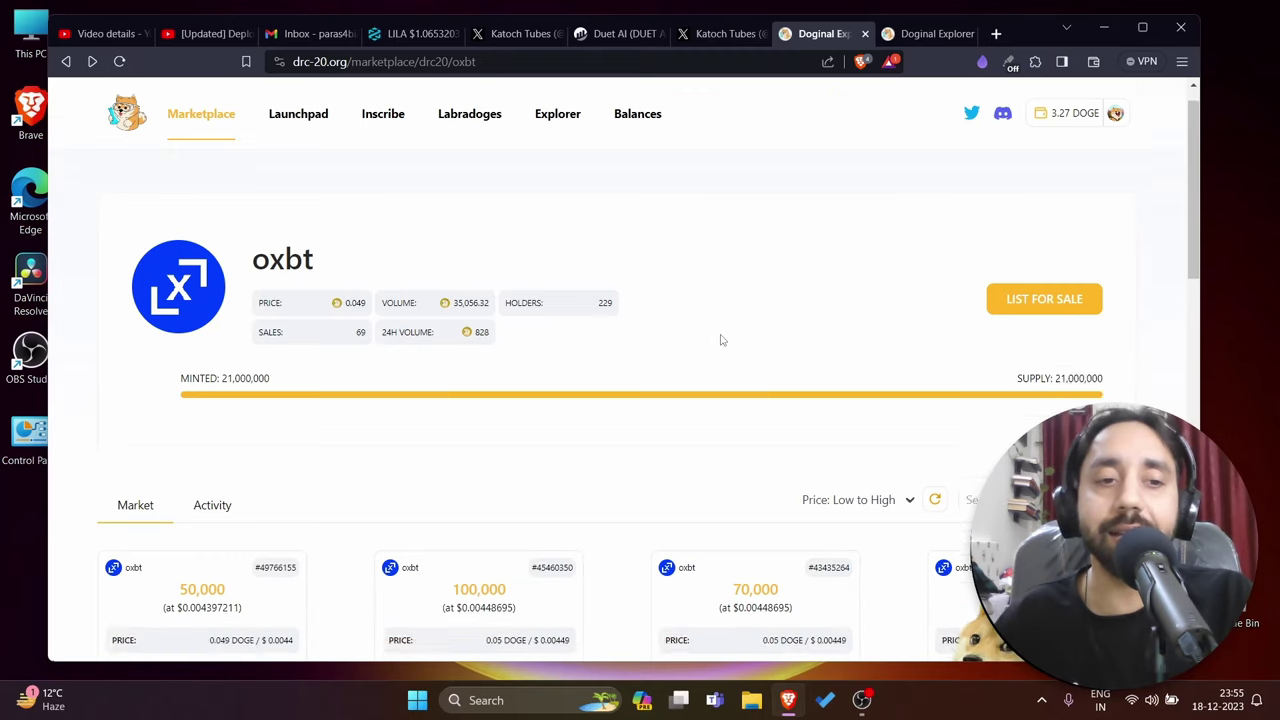